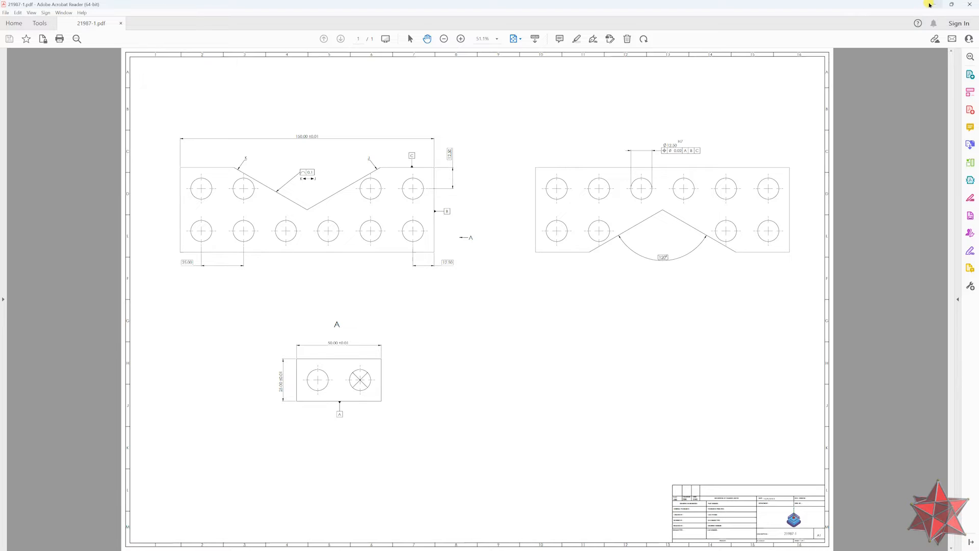
# - Switch to CALYPSO and extract three plane features from the block's front face, hole-side end face and top face beside the V-notch
pyautogui.click(929, 5)
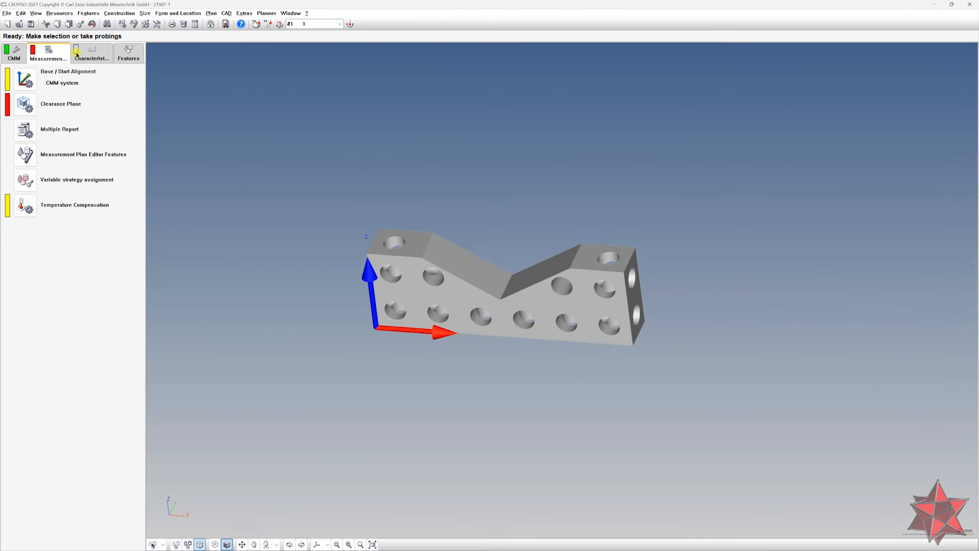
pyautogui.click(162, 544)
pyautogui.click(609, 286)
pyautogui.click(638, 301)
pyautogui.click(605, 252)
# - Rename the three plane features as -A-, -B- and -C-
pyautogui.click(49, 94)
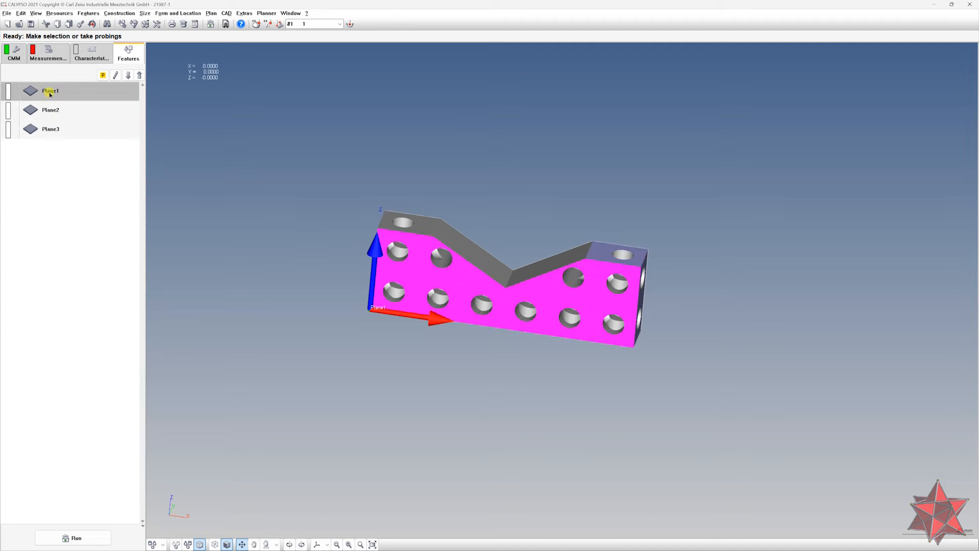
pyautogui.doubleClick(53, 95)
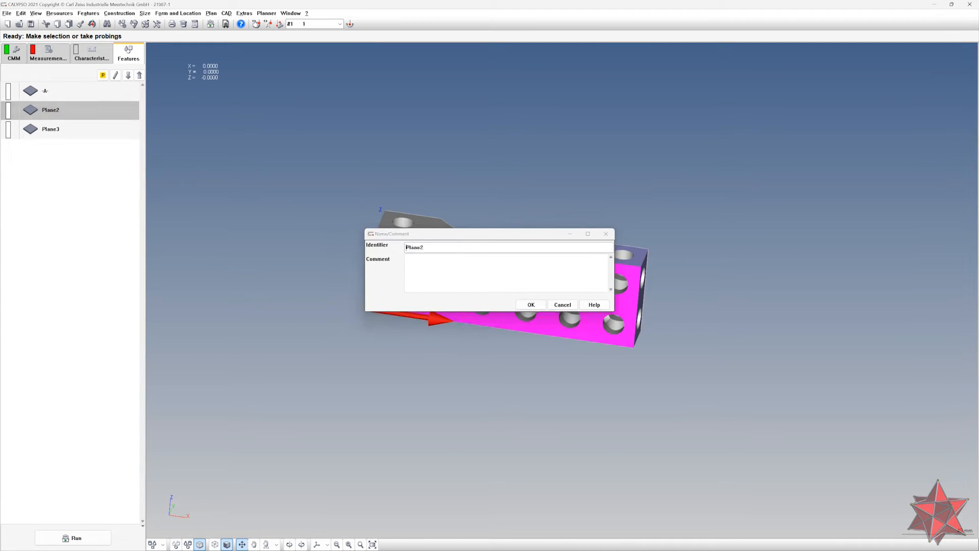
pyautogui.write('-B')
pyautogui.press('Return')
pyautogui.write('-C-')
pyautogui.click(526, 302)
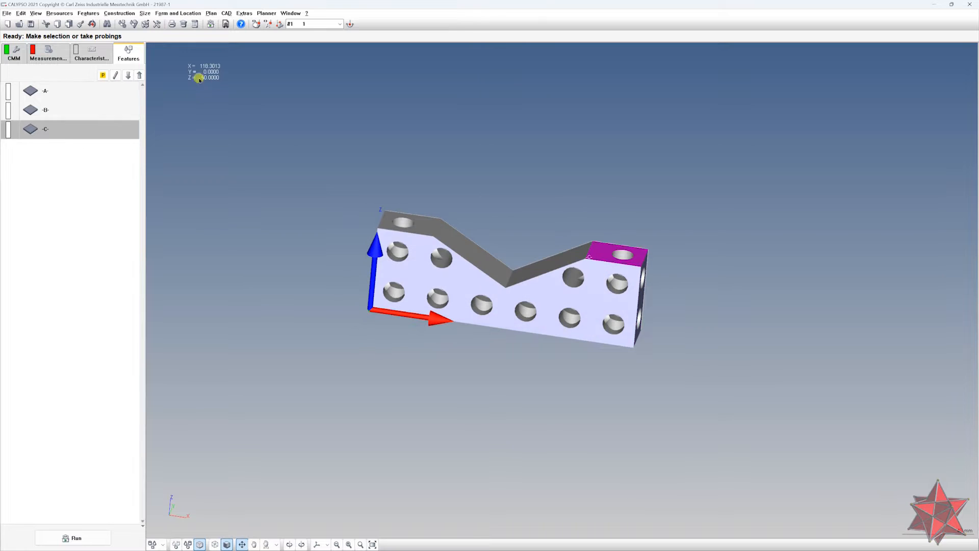
# - Define probing points spread across the front face for plane -A-, around the holes and V-notch, and accept the feature
pyautogui.doubleClick(69, 89)
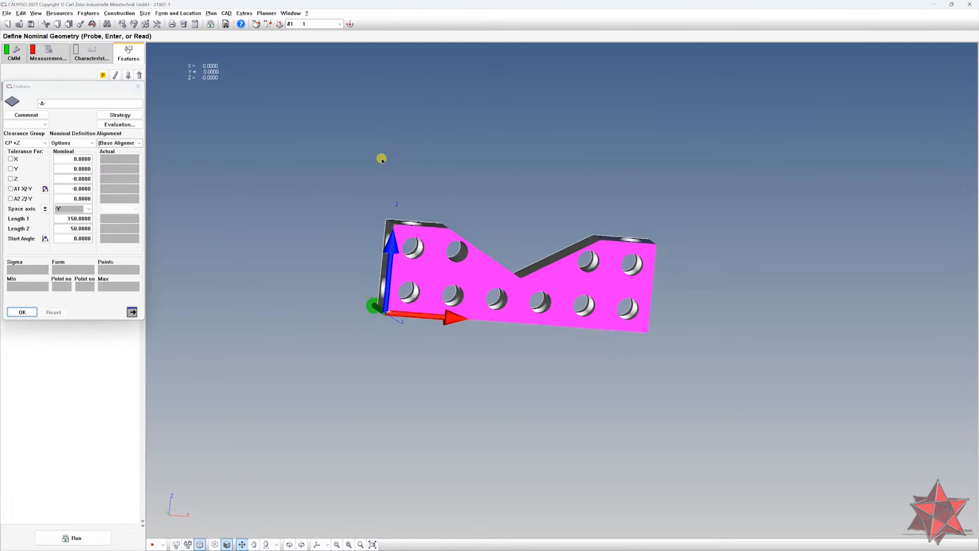
pyautogui.scroll(3, 427, 266)
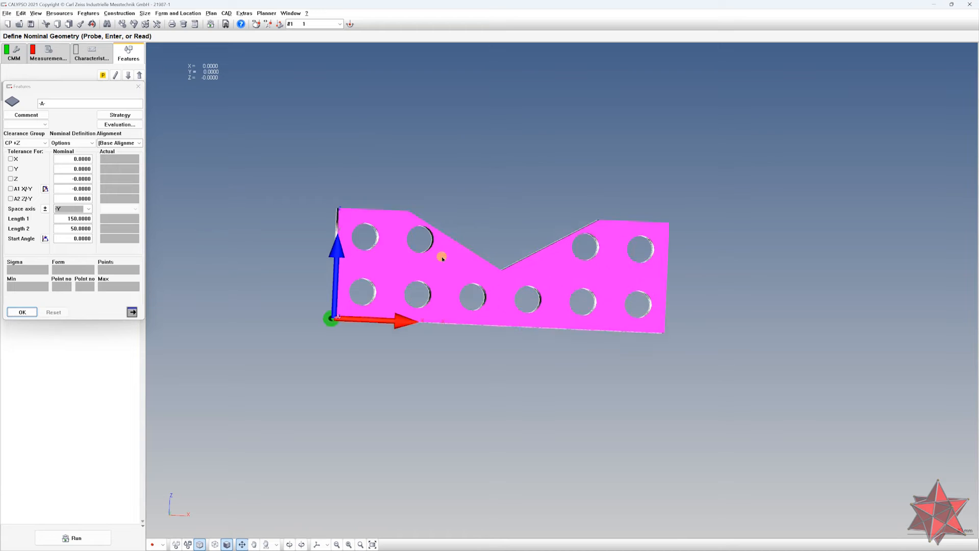
pyautogui.moveTo(426, 265); pyautogui.dragTo(525, 287, button='right')
pyautogui.scroll(2, 513, 286)
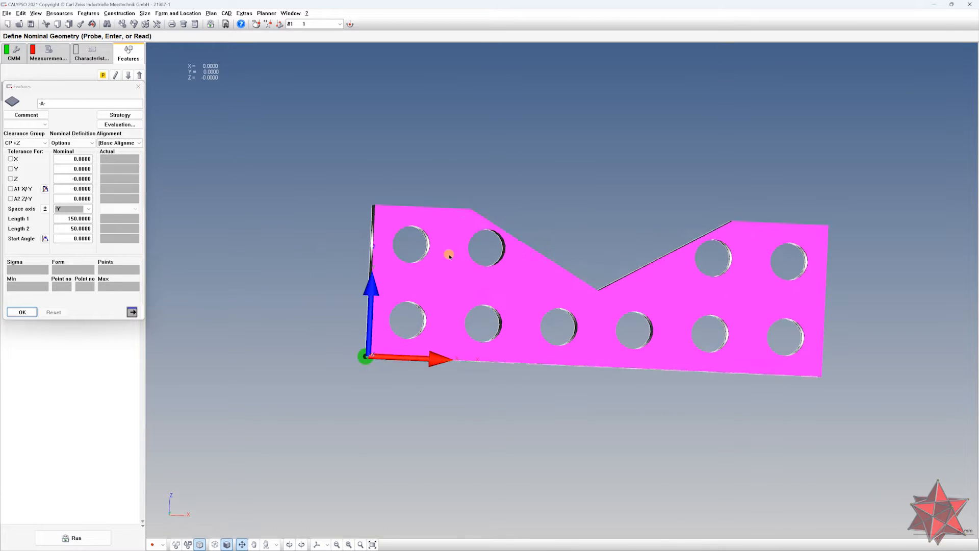
pyautogui.moveTo(451, 255); pyautogui.dragTo(455, 268, button='middle')
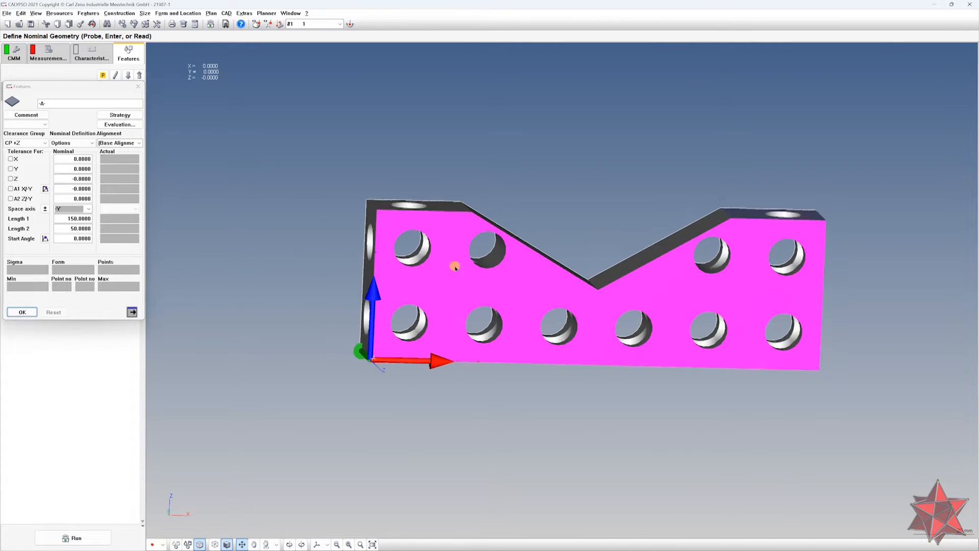
pyautogui.click(387, 225)
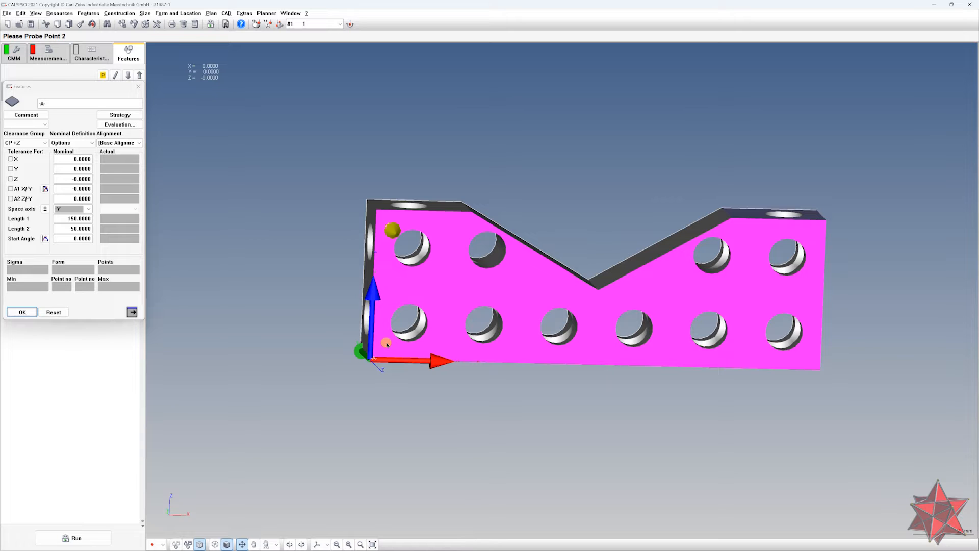
pyautogui.click(387, 345)
pyautogui.click(591, 351)
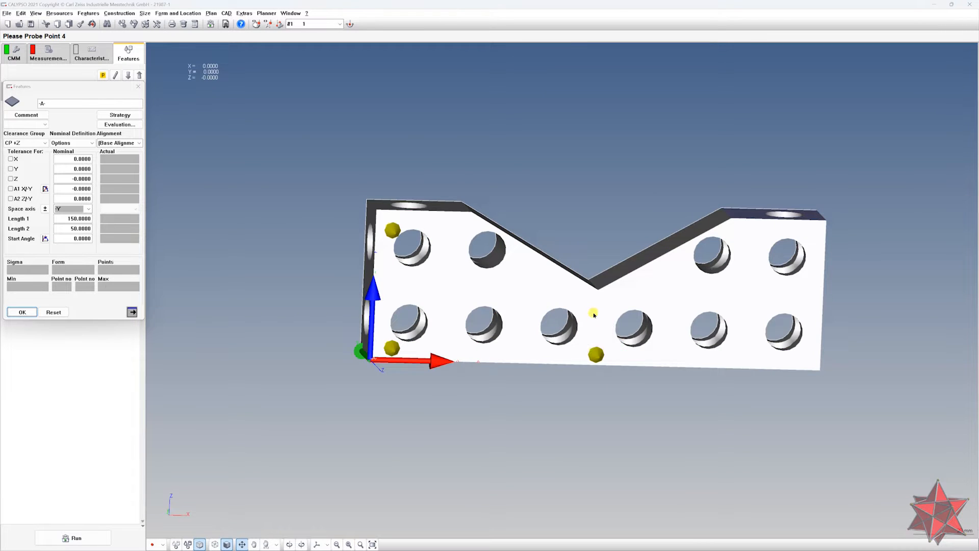
pyautogui.click(609, 201)
pyautogui.click(610, 306)
pyautogui.click(811, 233)
pyautogui.click(811, 347)
pyautogui.moveTo(816, 350); pyautogui.dragTo(848, 382, button='middle')
pyautogui.click(22, 312)
# - Define four probing points near the corners of the end face for plane -B- and accept the feature
pyautogui.doubleClick(47, 109)
pyautogui.moveTo(561, 255); pyautogui.dragTo(397, 204, button='middle')
pyautogui.click(485, 232)
pyautogui.click(538, 237)
pyautogui.click(513, 359)
pyautogui.click(469, 358)
pyautogui.click(22, 312)
# - Define four probing points around the hole on the top face for plane -C- and accept the feature
pyautogui.doubleClick(47, 128)
pyautogui.moveTo(553, 278); pyautogui.dragTo(558, 352, button='middle')
pyautogui.click(734, 195)
pyautogui.click(738, 238)
pyautogui.click(804, 232)
pyautogui.click(795, 175)
pyautogui.scroll(-4, 795, 175)
pyautogui.click(22, 312)
pyautogui.moveTo(482, 291); pyautogui.dragTo(505, 238, button='middle')
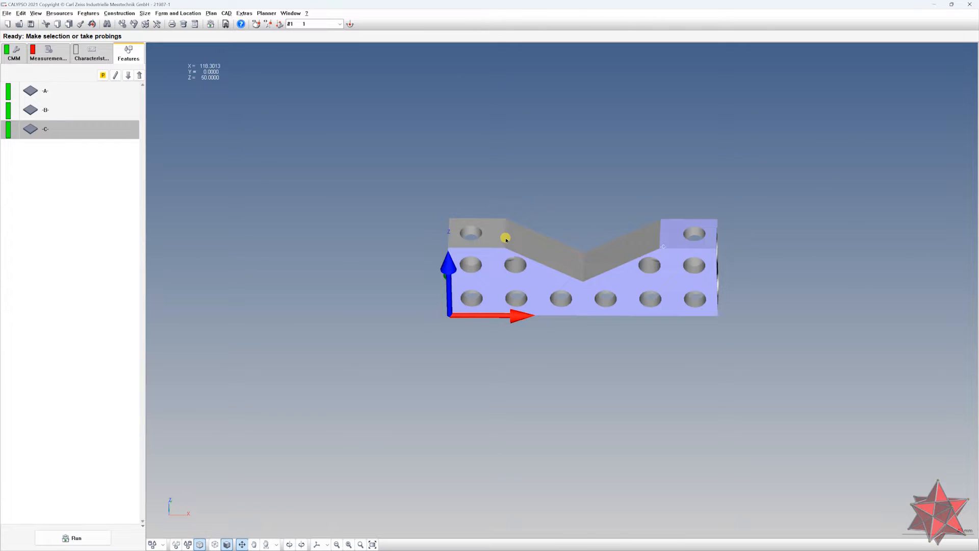
# - Create a new base alignment using plane -A- for the rotation in space and plane -B- for the planar rotation
pyautogui.click(45, 56)
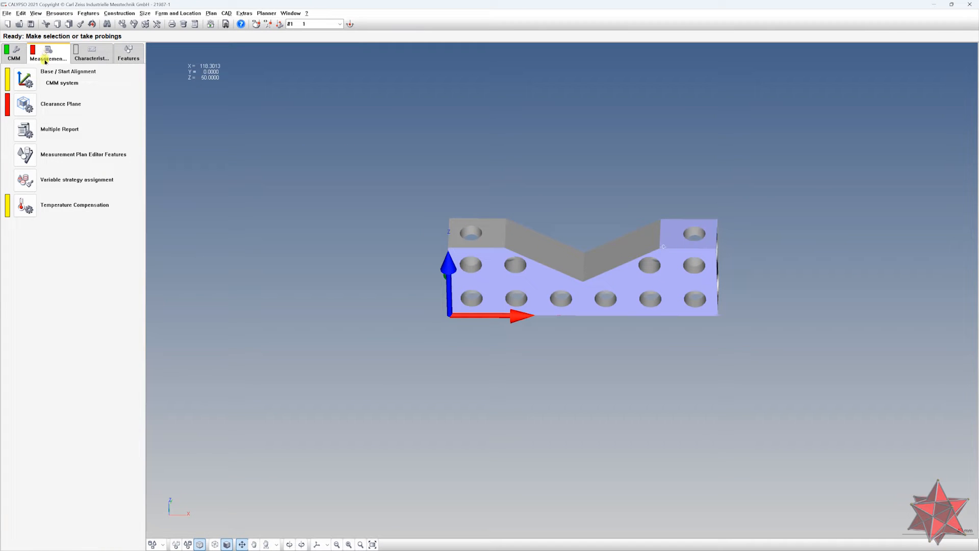
pyautogui.click(21, 79)
pyautogui.moveTo(70, 8); pyautogui.dragTo(361, 96)
pyautogui.click(414, 241)
pyautogui.moveTo(67, 86); pyautogui.dragTo(331, 107)
pyautogui.click(284, 164)
pyautogui.doubleClick(285, 184)
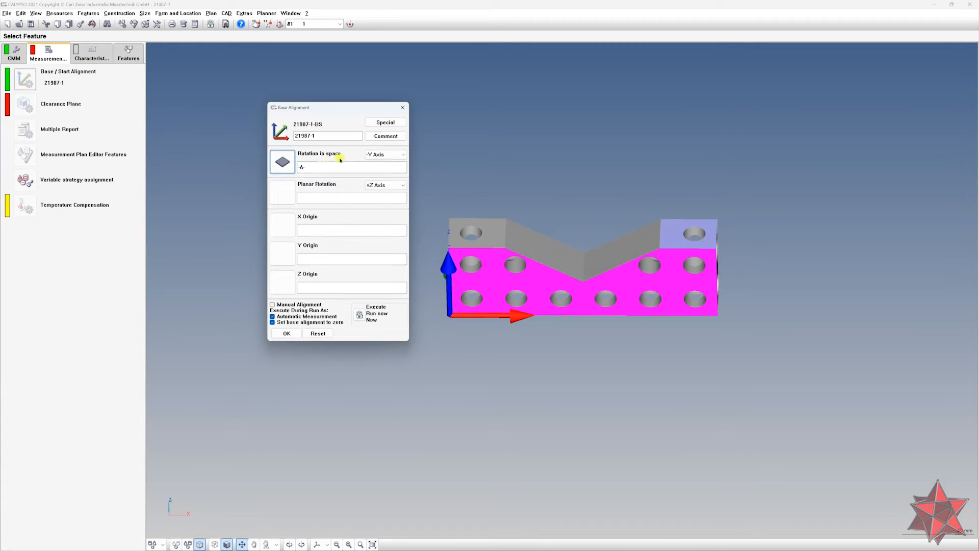
pyautogui.click(286, 192)
pyautogui.doubleClick(287, 191)
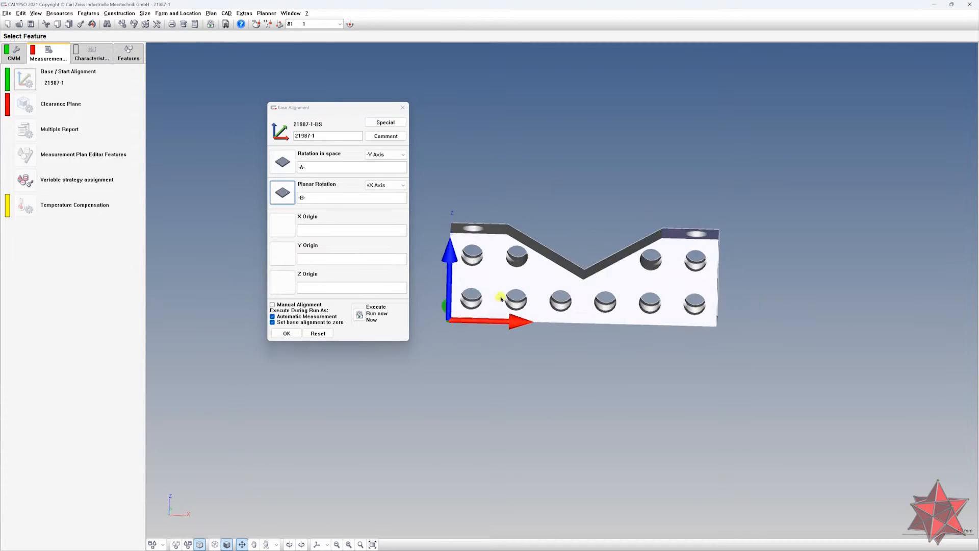
# - Assign plane -B- to the X origin, -A- to the Y origin and -C- to the Z origin, and accept the base alignment
pyautogui.click(289, 225)
pyautogui.moveTo(323, 115); pyautogui.dragTo(450, 119)
pyautogui.doubleClick(408, 194)
pyautogui.click(286, 253)
pyautogui.doubleClick(286, 184)
pyautogui.click(282, 282)
pyautogui.doubleClick(280, 197)
pyautogui.moveTo(515, 270); pyautogui.dragTo(543, 293)
pyautogui.click(286, 332)
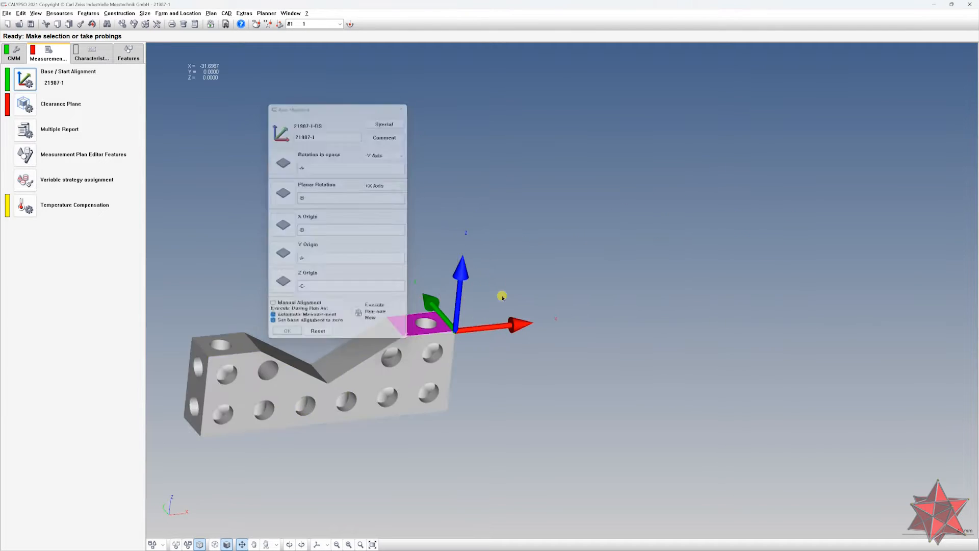
# - Generate the clearance planes from the CAD model with an edge distance of 10
pyautogui.moveTo(434, 423); pyautogui.dragTo(697, 363, button='right')
pyautogui.moveTo(696, 363); pyautogui.dragTo(656, 378)
pyautogui.moveTo(656, 378); pyautogui.dragTo(663, 360, button='right')
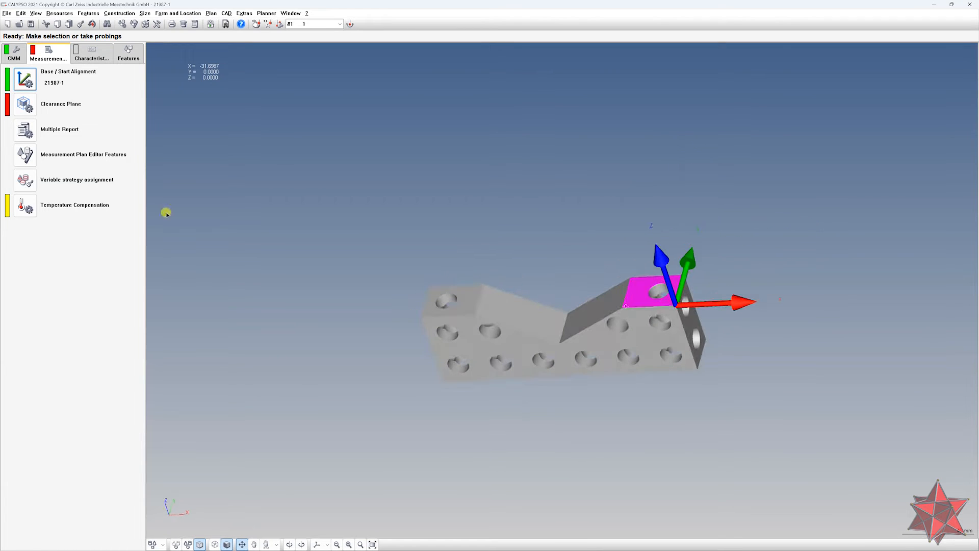
pyautogui.click(37, 106)
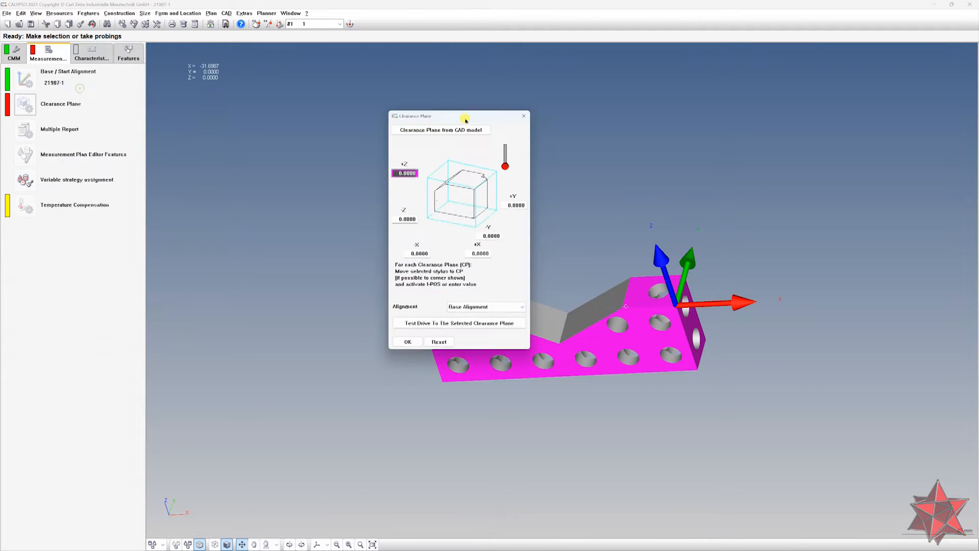
pyautogui.moveTo(638, 158); pyautogui.dragTo(702, 165, button='right')
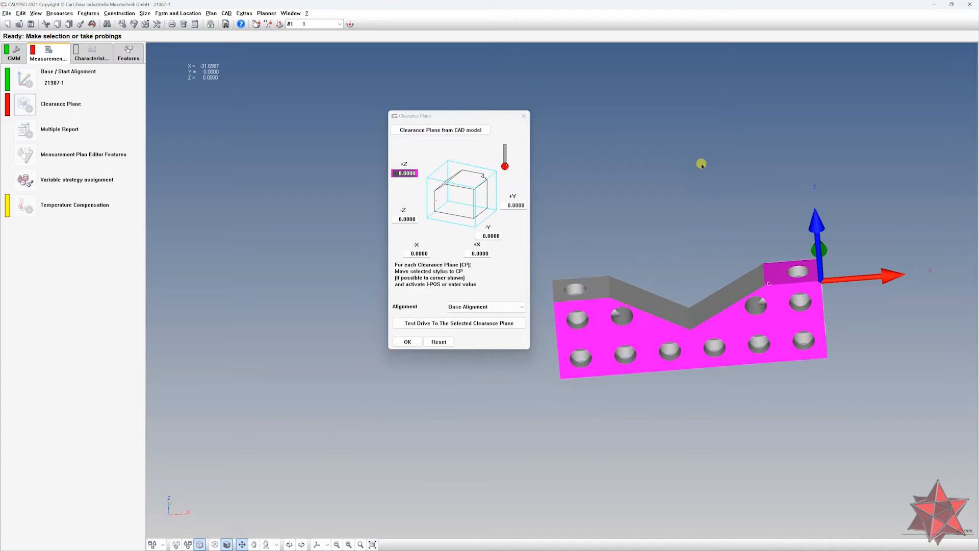
pyautogui.click(426, 129)
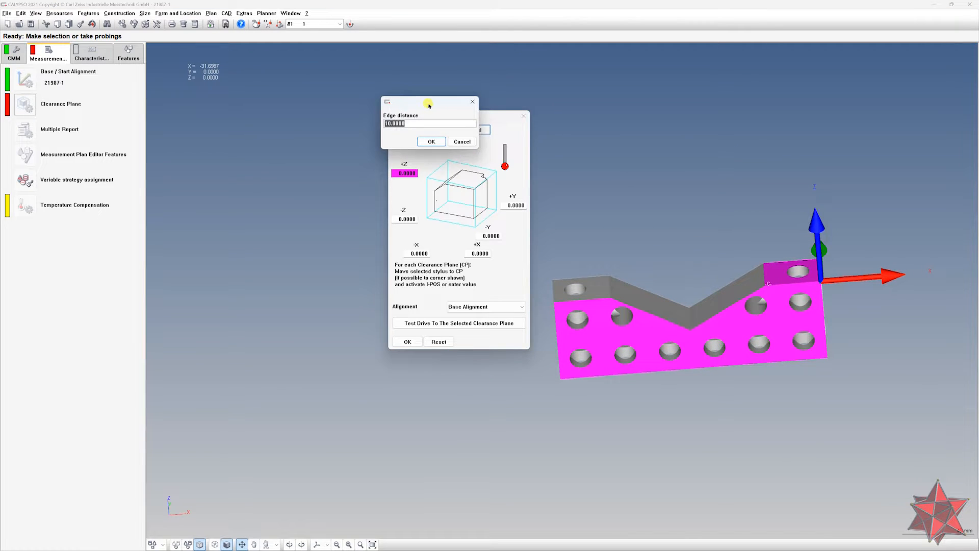
pyautogui.moveTo(431, 102); pyautogui.dragTo(749, 77)
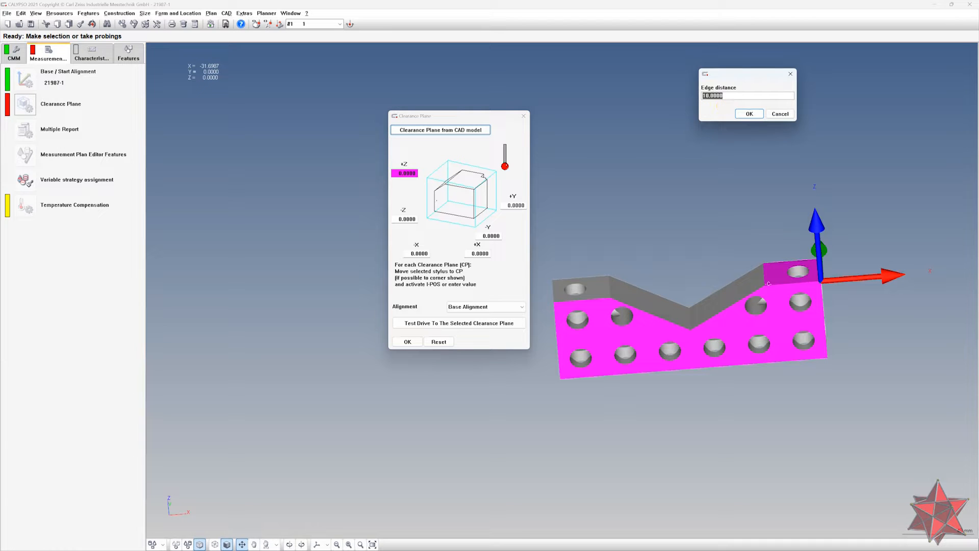
pyautogui.moveTo(735, 74); pyautogui.dragTo(676, 101)
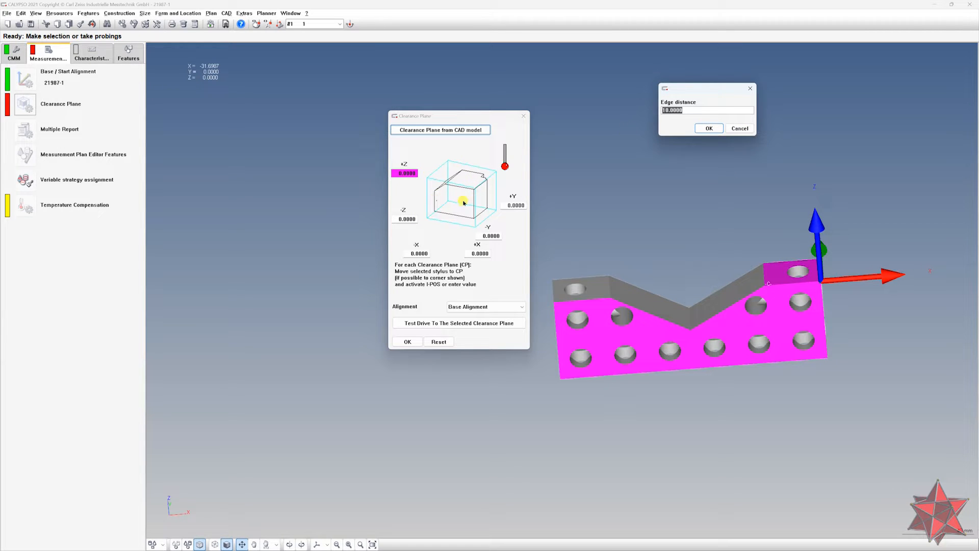
pyautogui.click(709, 128)
# - Accept the clearance planes and update the clearance groups of the defined features to CP -Y for -A-, CP +X for -B- and CP +Z for -C-
pyautogui.moveTo(708, 190); pyautogui.dragTo(578, 361, button='middle')
pyautogui.click(406, 342)
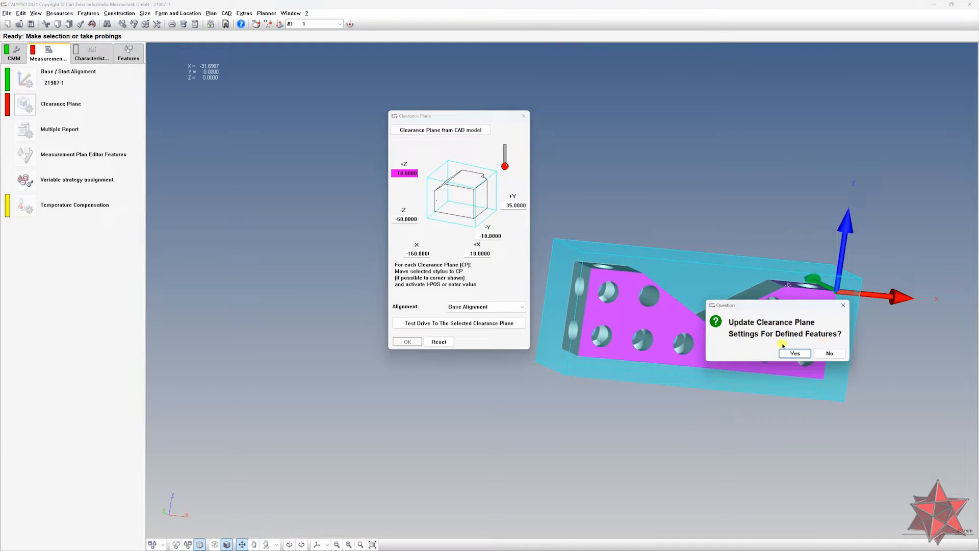
pyautogui.click(789, 353)
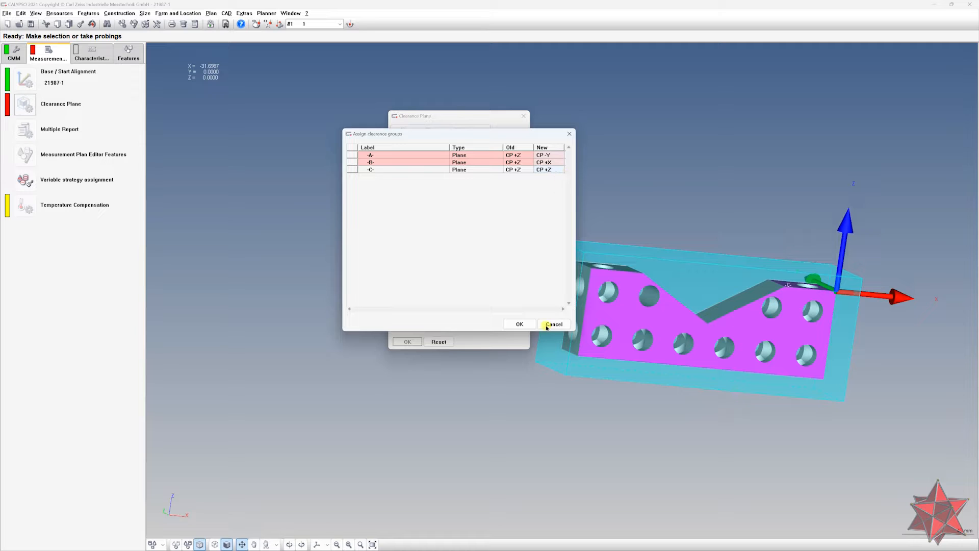
pyautogui.click(519, 324)
pyautogui.click(412, 343)
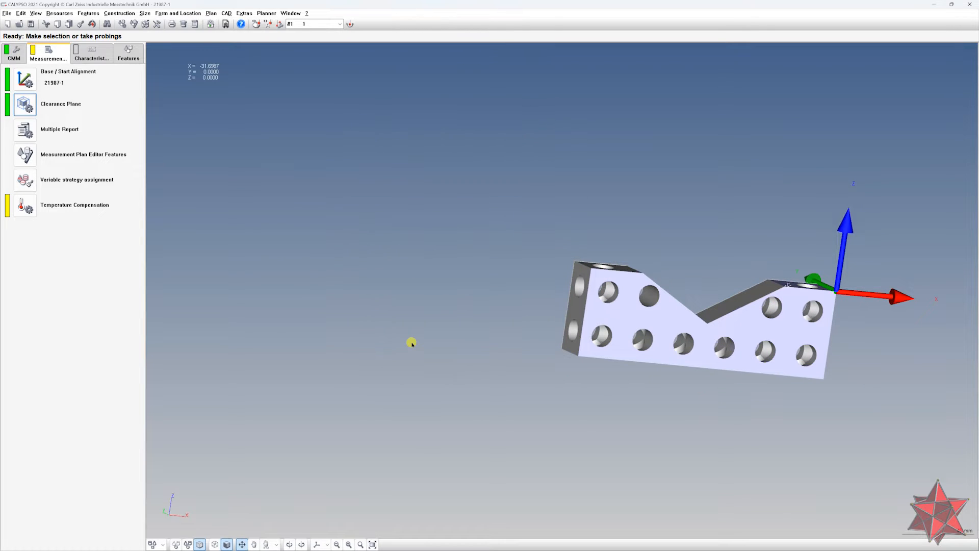
# - Switch to the PDF drawing in Acrobat Reader and examine the profile tolerance between points K and J along the V-notch
pyautogui.moveTo(507, 293); pyautogui.dragTo(490, 326, button='middle')
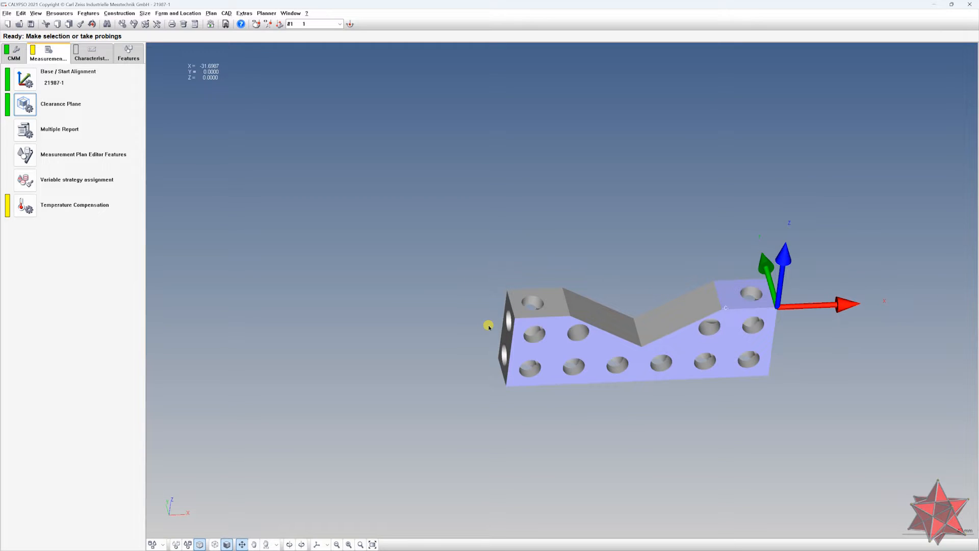
pyautogui.moveTo(630, 324); pyautogui.dragTo(612, 340, button='middle')
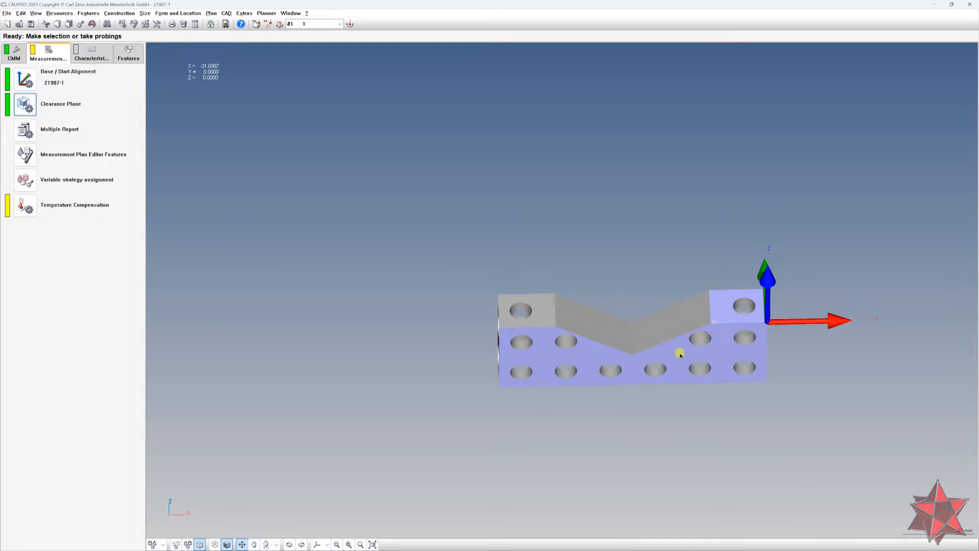
pyautogui.hotkey('alt', 'Tab')
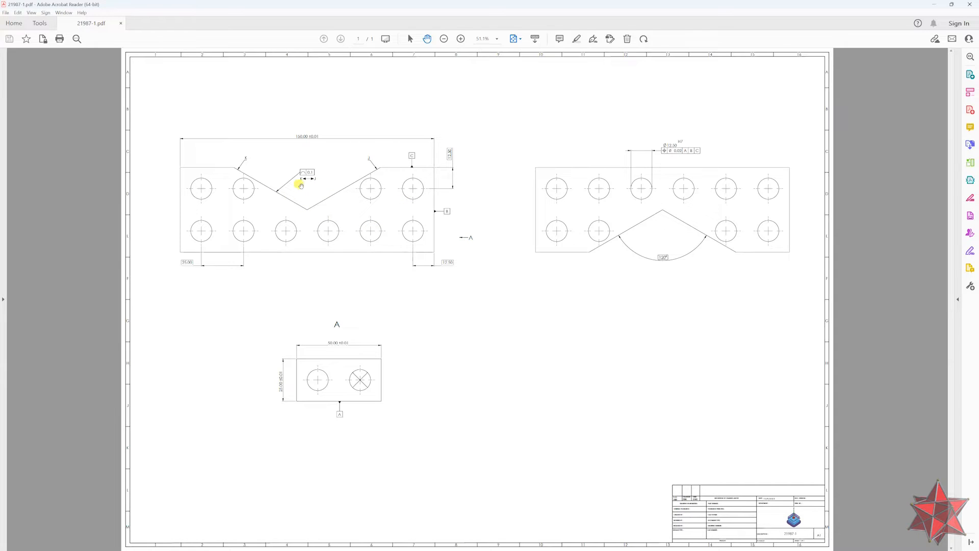
pyautogui.keyDown('ctrl'); pyautogui.scroll(3, 299, 184); pyautogui.keyUp('ctrl')
pyautogui.keyDown('ctrl'); pyautogui.scroll(3, 389, 169); pyautogui.keyUp('ctrl')
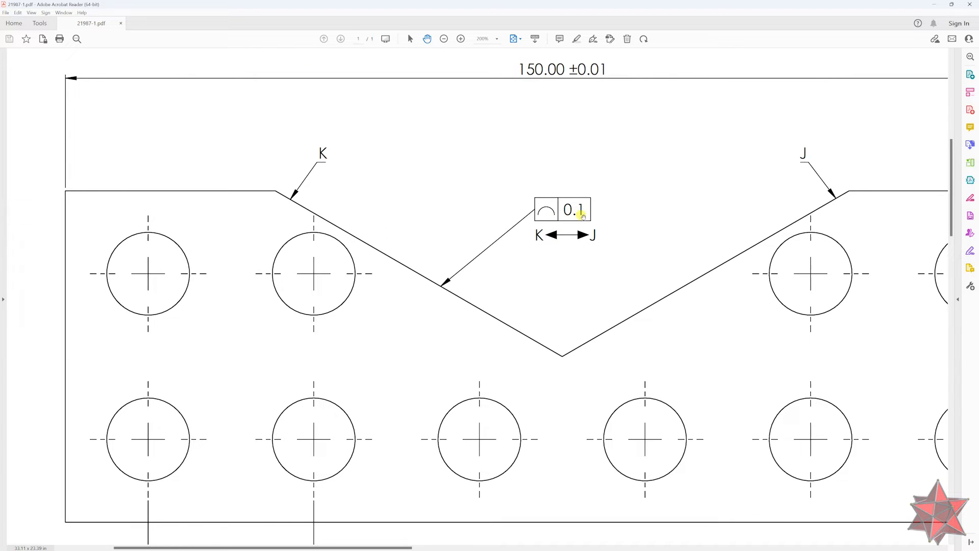
pyautogui.moveTo(622, 217); pyautogui.dragTo(623, 238)
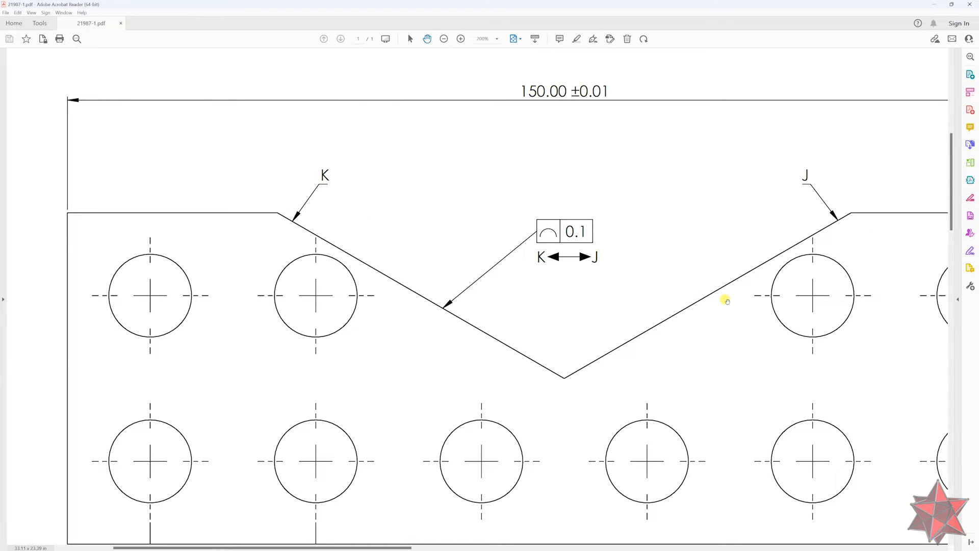
pyautogui.keyDown('ctrl'); pyautogui.scroll(-3, 713, 296); pyautogui.keyUp('ctrl')
pyautogui.moveTo(540, 290); pyautogui.dragTo(540, 287)
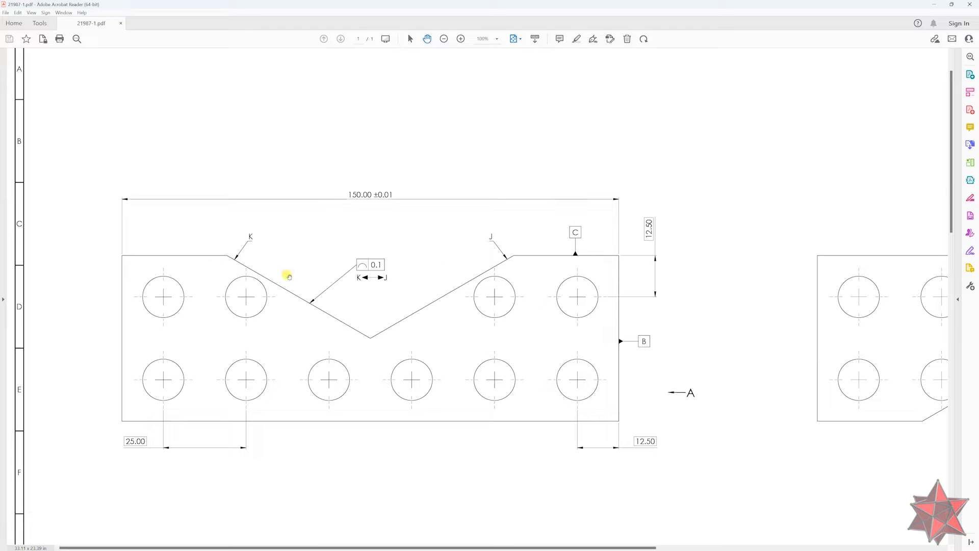
pyautogui.scroll(-1, 537, 285)
pyautogui.keyDown('ctrl'); pyautogui.scroll(2, 401, 289); pyautogui.keyUp('ctrl')
pyautogui.moveTo(319, 270); pyautogui.dragTo(517, 315)
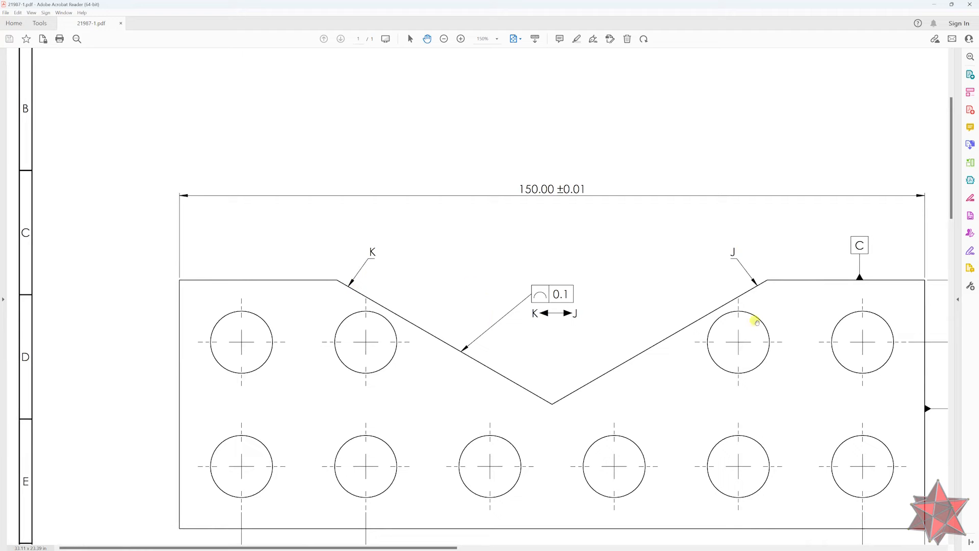
pyautogui.scroll(1, 757, 322)
pyautogui.keyDown('ctrl'); pyautogui.scroll(-2, 682, 317); pyautogui.keyUp('ctrl')
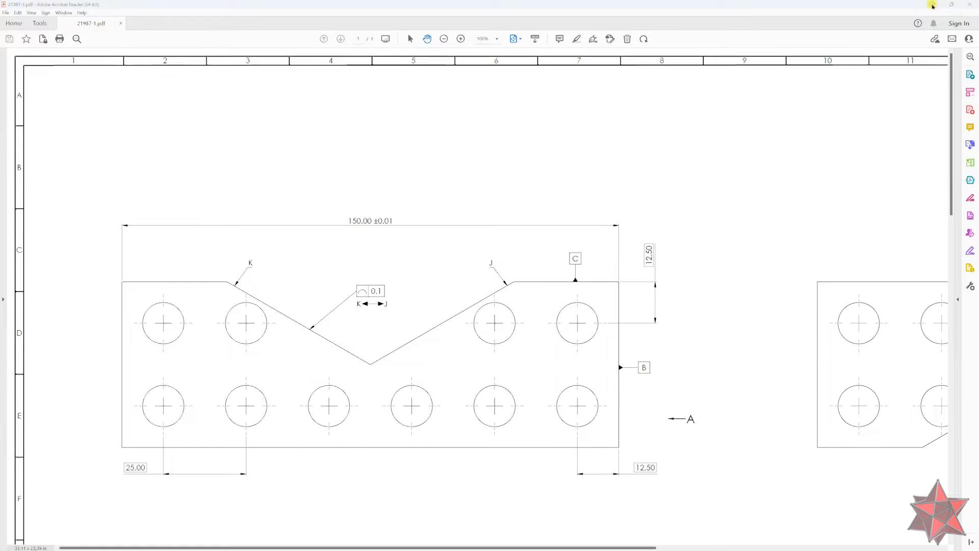
# - Return to CALYPSO and open the section settings for creating features from the CAD model
pyautogui.click(933, 6)
pyautogui.moveTo(701, 249); pyautogui.dragTo(602, 331, button='middle')
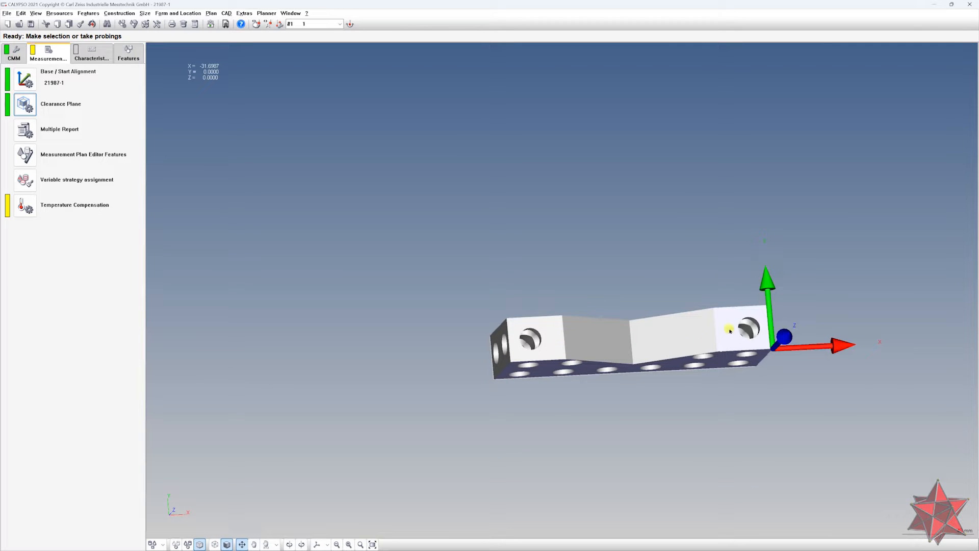
pyautogui.moveTo(581, 341); pyautogui.dragTo(529, 210, button='middle')
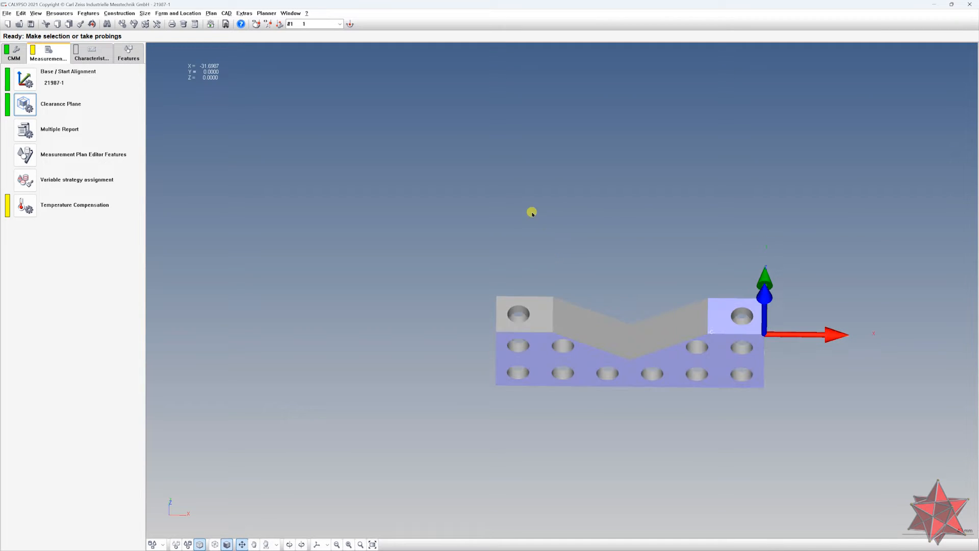
pyautogui.click(227, 14)
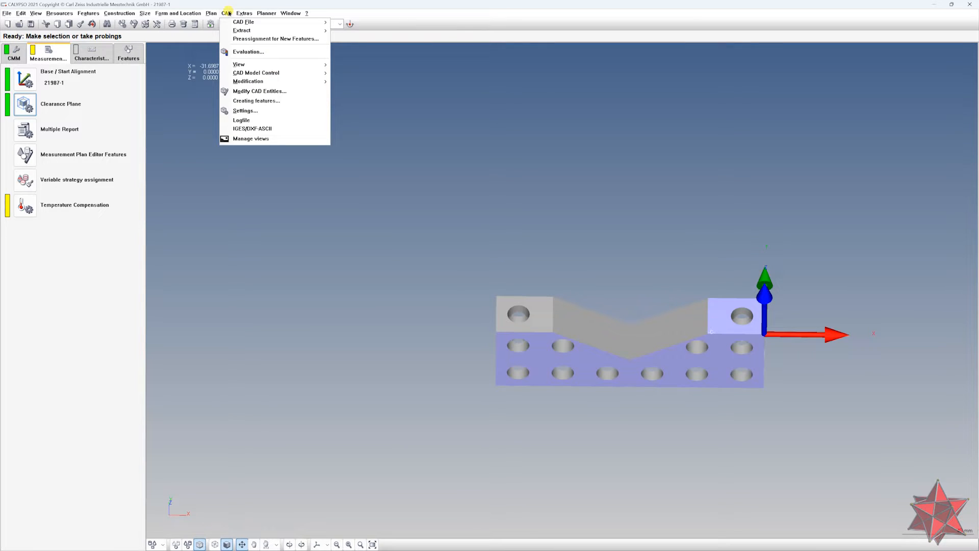
pyautogui.click(253, 101)
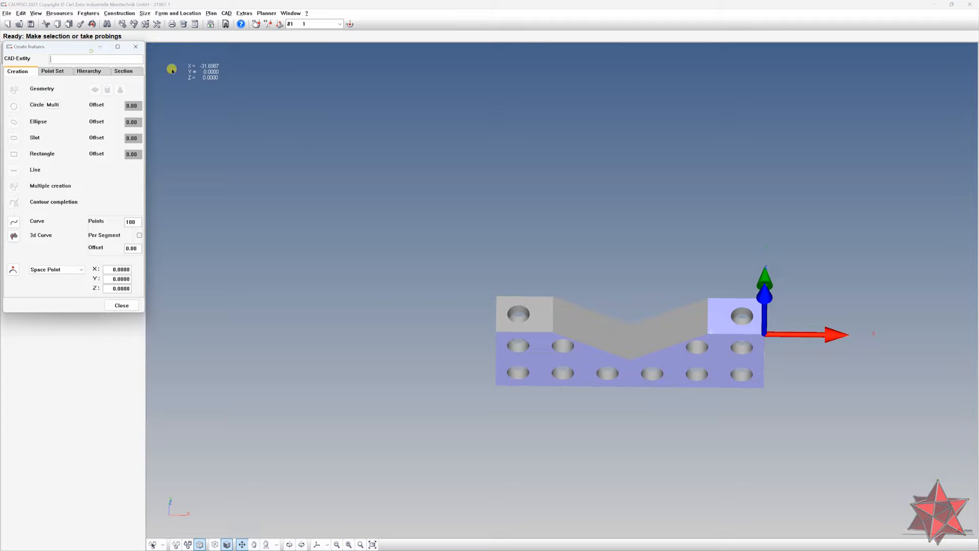
pyautogui.moveTo(72, 52); pyautogui.dragTo(294, 104)
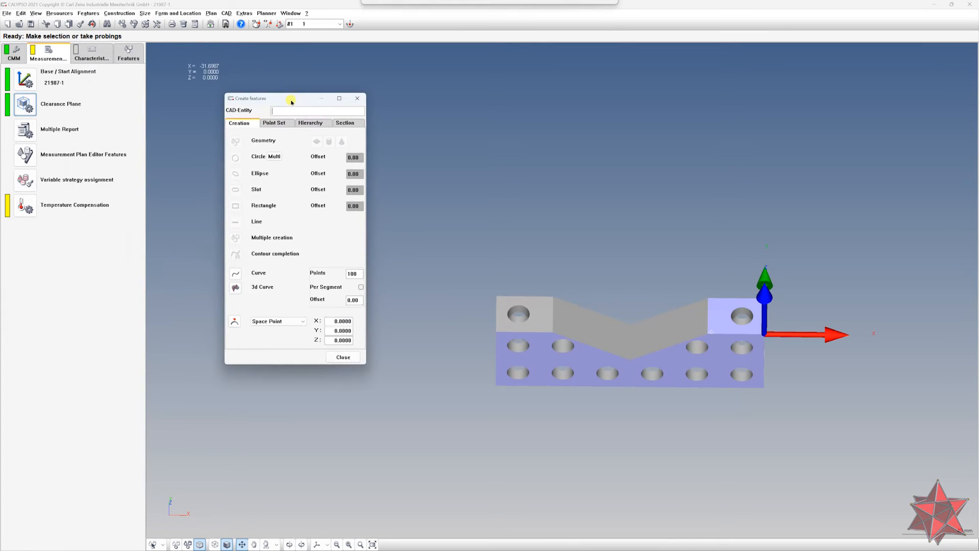
pyautogui.click(350, 124)
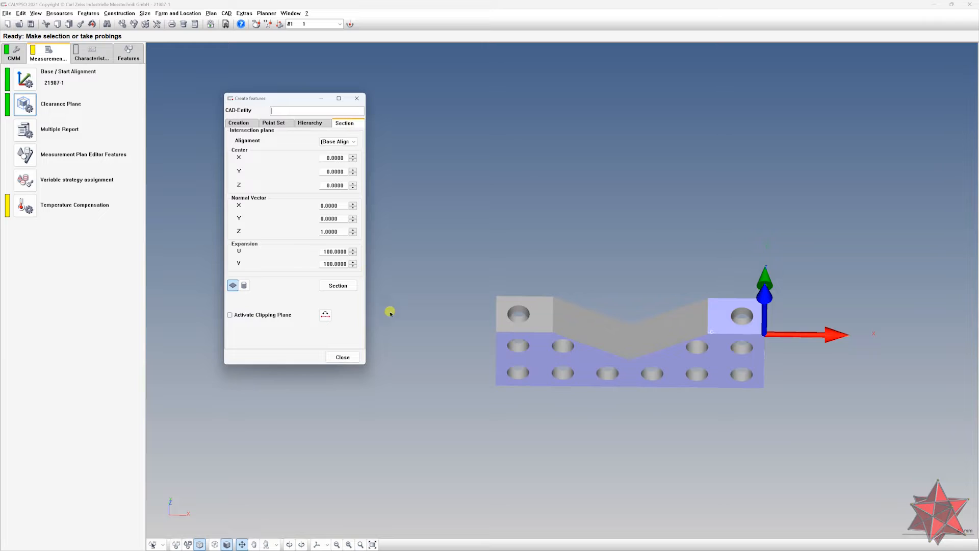
pyautogui.moveTo(457, 228); pyautogui.dragTo(439, 209)
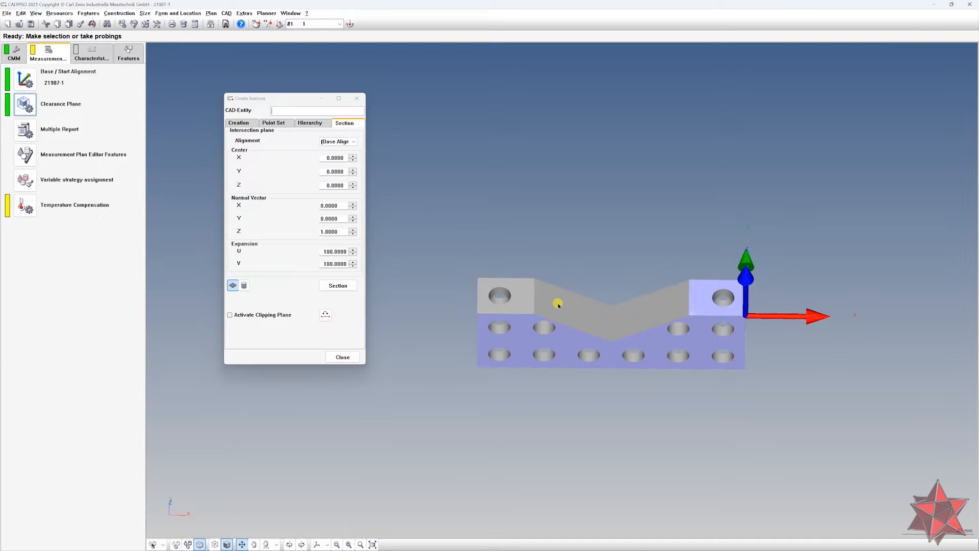
# - Pick the sloped V-notch face on the K side as the CAD entity that places the section plane
pyautogui.click(551, 308)
pyautogui.moveTo(585, 312); pyautogui.dragTo(627, 342, button='middle')
pyautogui.moveTo(854, 339); pyautogui.dragTo(892, 289, button='middle')
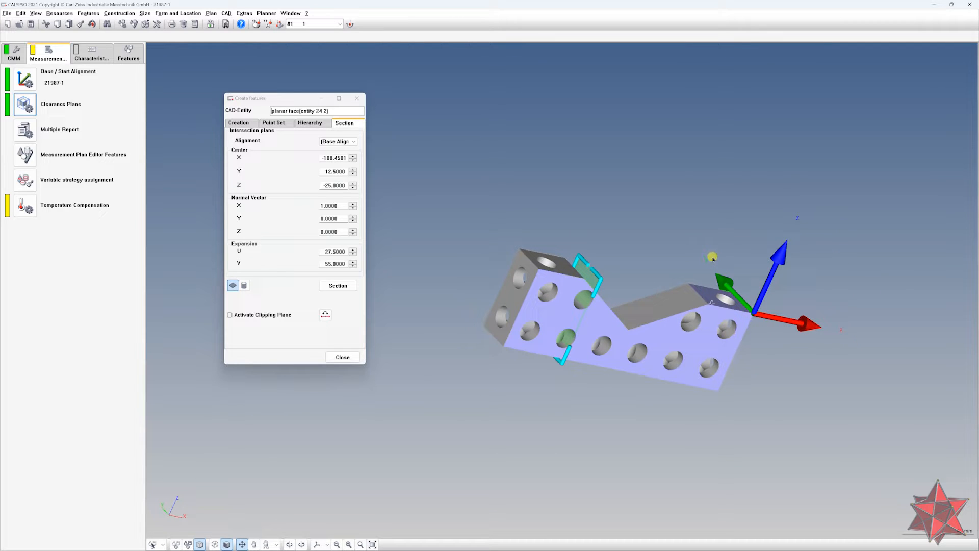
pyautogui.moveTo(642, 271); pyautogui.dragTo(848, 217, button='middle')
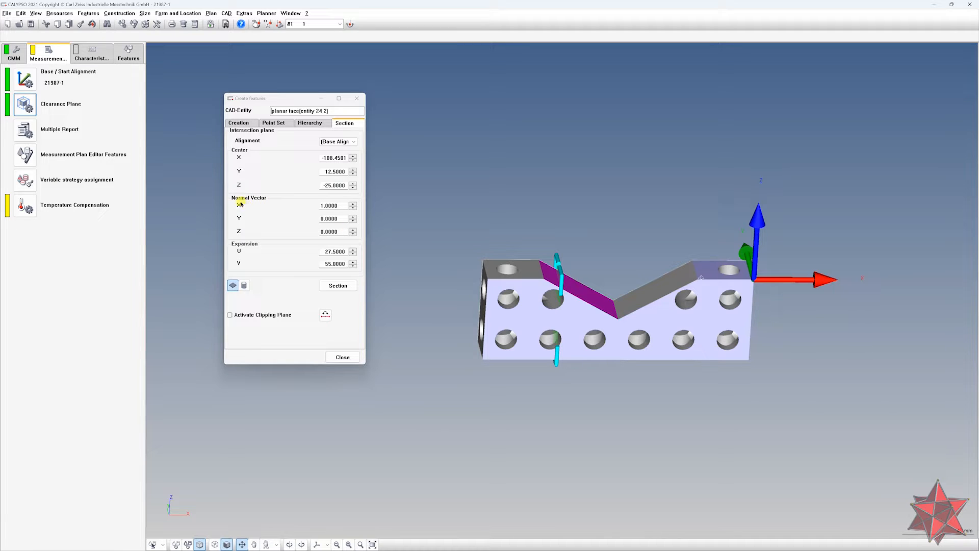
pyautogui.moveTo(552, 254); pyautogui.dragTo(555, 268, button='middle')
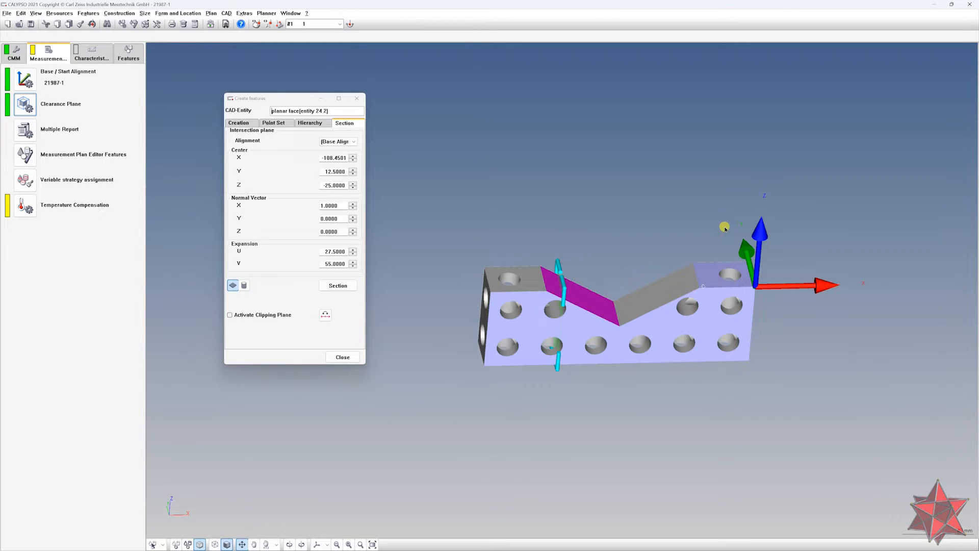
# - Orient the section plane along the part's length by setting its normal vector to X 0, Y 1, Z 0
pyautogui.click(338, 220)
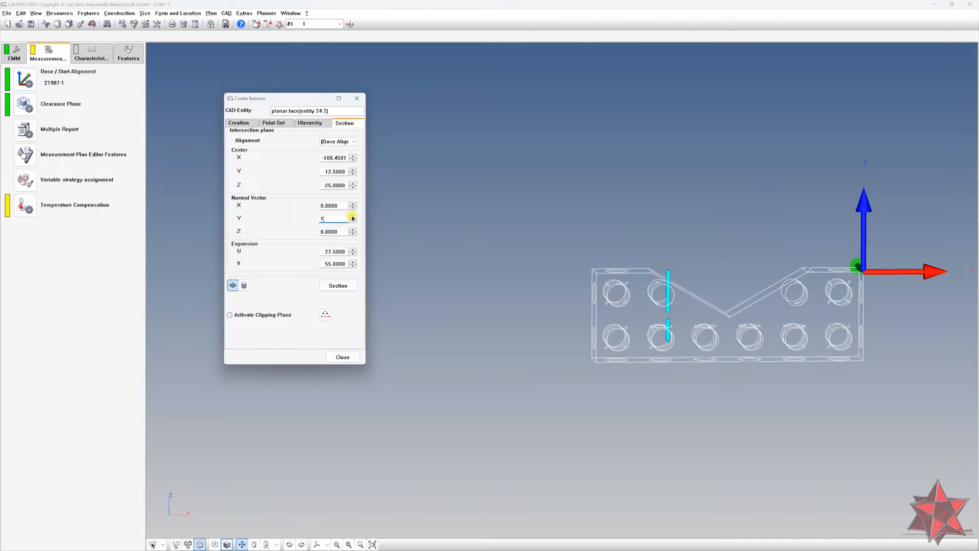
pyautogui.click(353, 216)
pyautogui.click(335, 232)
pyautogui.moveTo(610, 265); pyautogui.dragTo(773, 306)
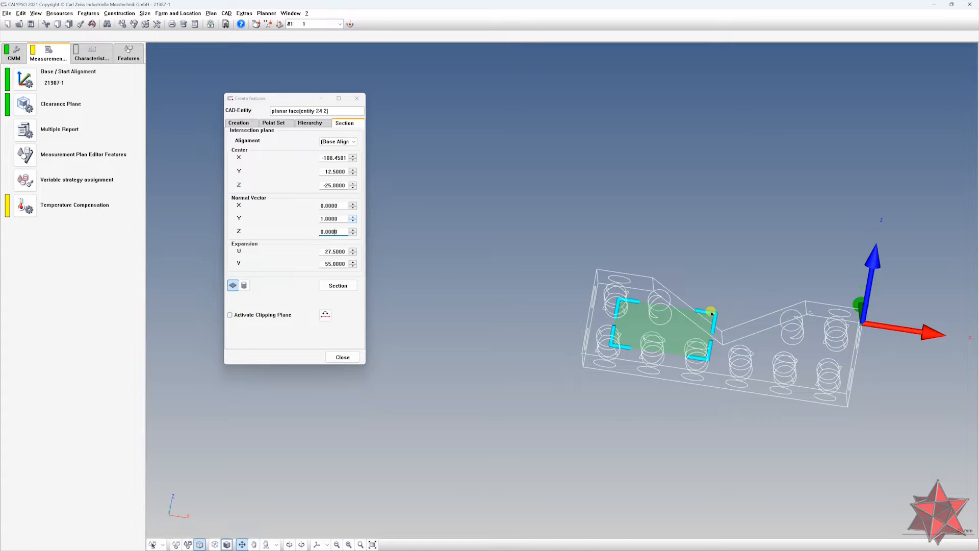
# - Stretch the section plane across the V-notch to an expansion of about 64.8 in U and 100.5 in V
pyautogui.moveTo(715, 312); pyautogui.dragTo(822, 295)
pyautogui.moveTo(798, 330); pyautogui.dragTo(765, 357)
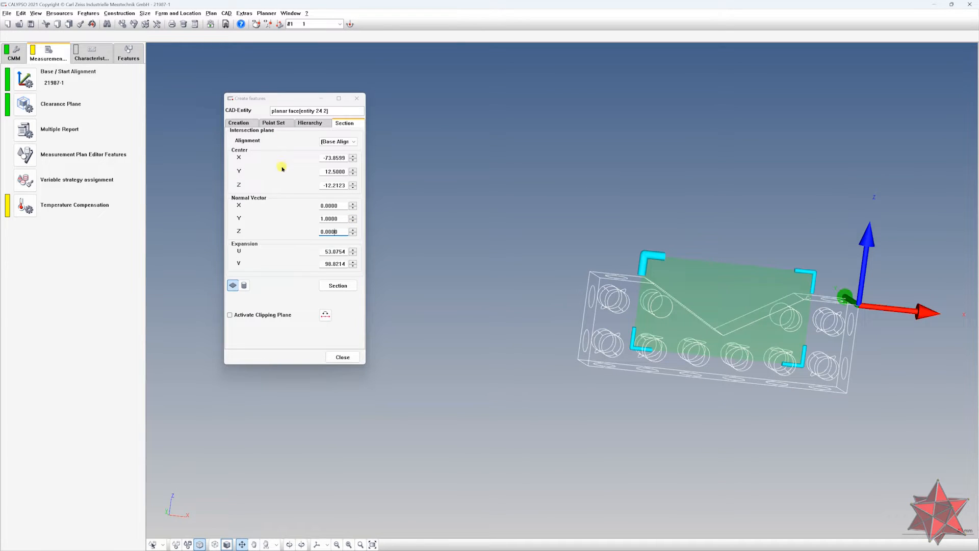
pyautogui.doubleClick(335, 158)
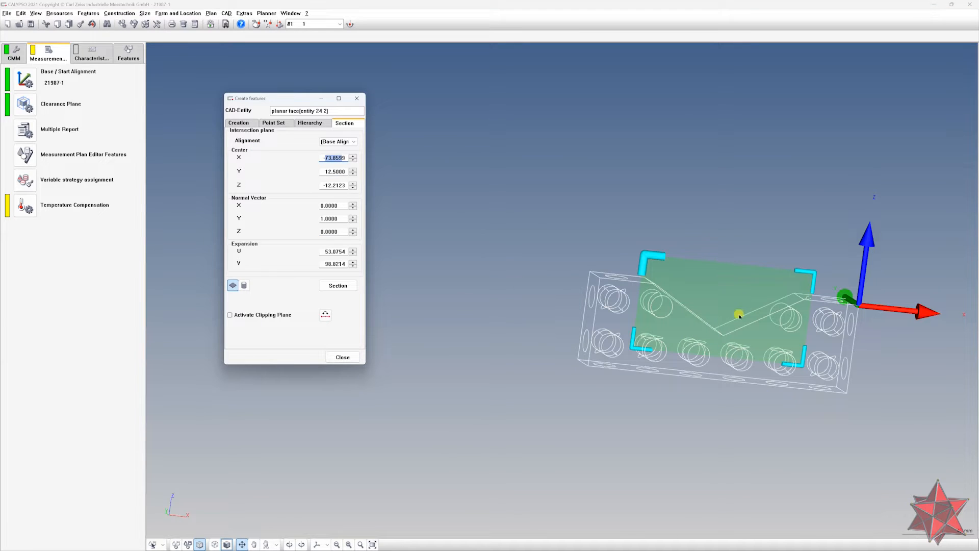
pyautogui.moveTo(812, 277); pyautogui.dragTo(820, 253)
pyautogui.moveTo(771, 180); pyautogui.dragTo(875, 313, button='middle')
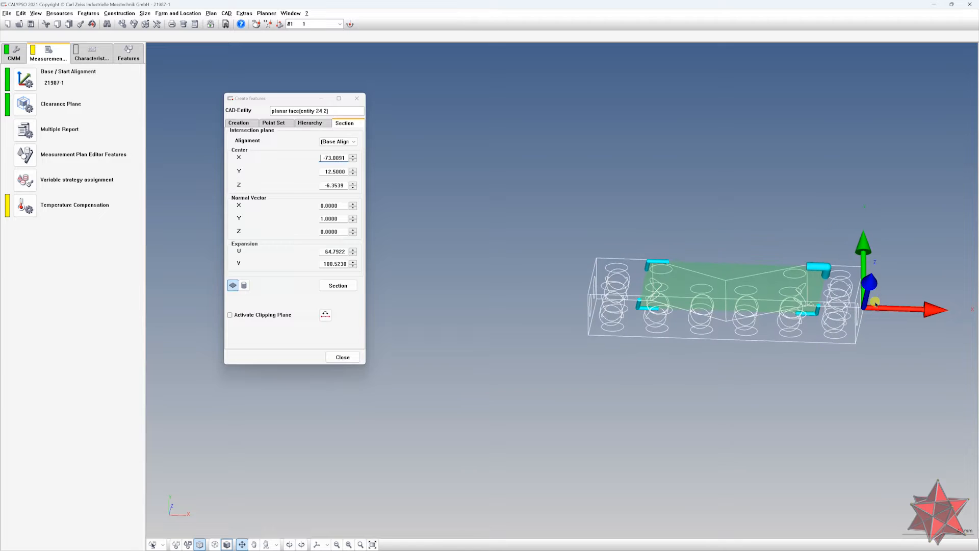
pyautogui.moveTo(884, 235); pyautogui.dragTo(866, 252, button='middle')
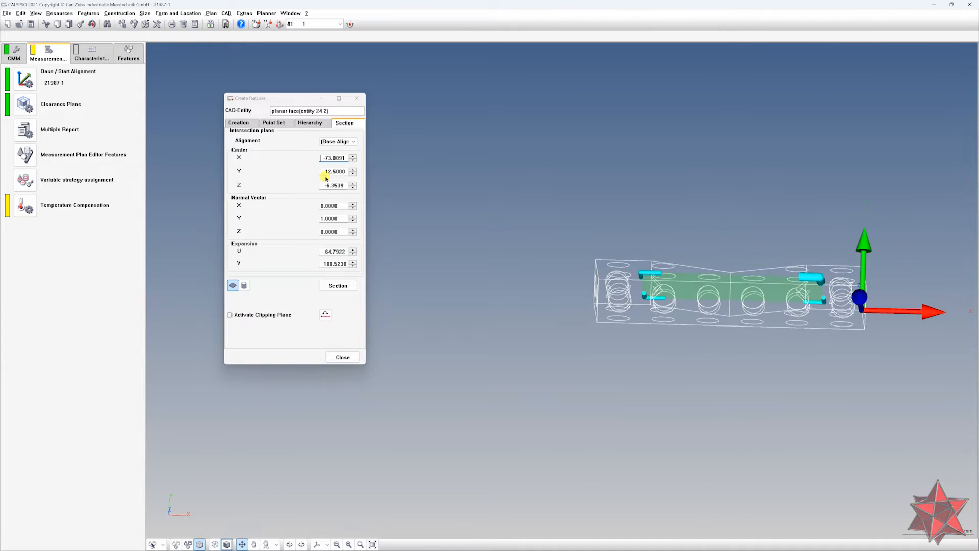
# - Enlarge the section plane above the V-notch to an expansion of about 82.4 in U and 103.8 in V
pyautogui.press('Tab')
pyautogui.click(333, 172)
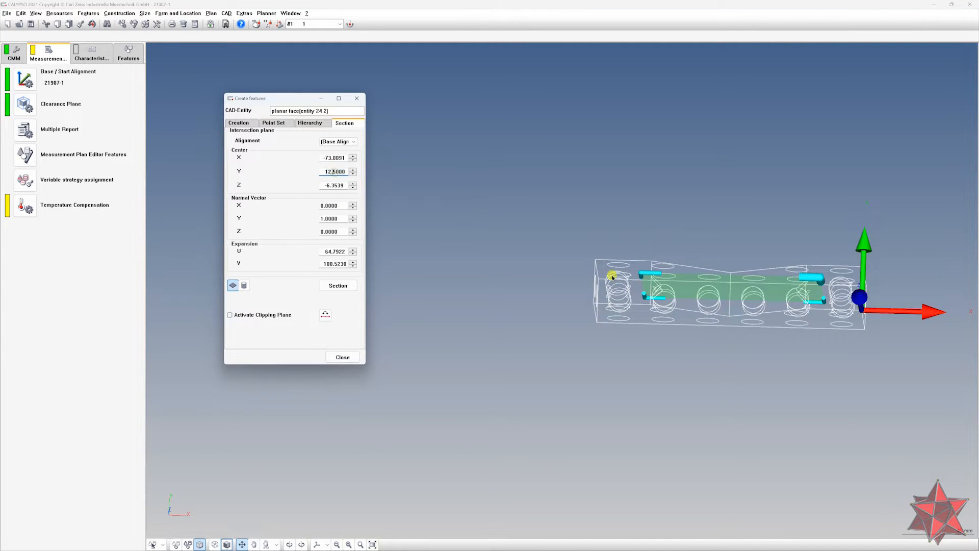
pyautogui.moveTo(691, 267); pyautogui.dragTo(755, 279, button='middle')
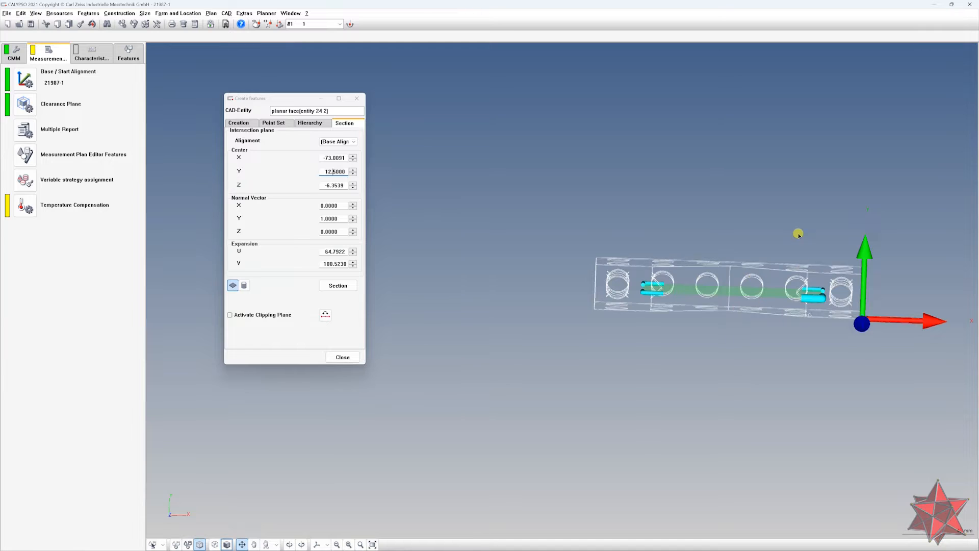
pyautogui.moveTo(797, 234); pyautogui.dragTo(829, 286, button='middle')
pyautogui.moveTo(858, 257); pyautogui.dragTo(806, 259)
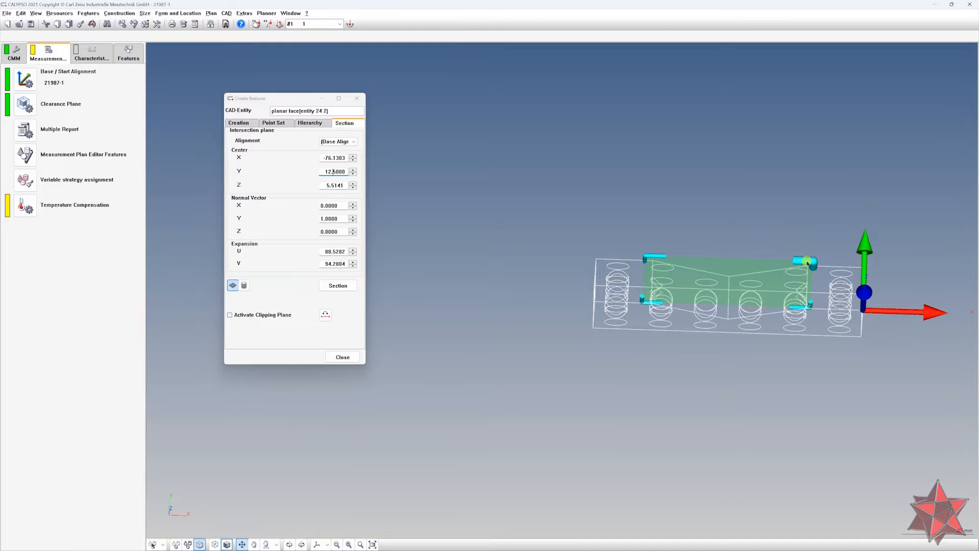
pyautogui.moveTo(815, 262)
pyautogui.mouseDown()
pyautogui.moveTo(863, 225)
pyautogui.moveTo(816, 244)
pyautogui.moveTo(808, 256)
pyautogui.moveTo(842, 262)
pyautogui.moveTo(831, 263)
pyautogui.mouseUp()
pyautogui.moveTo(834, 248); pyautogui.dragTo(826, 148, button='middle')
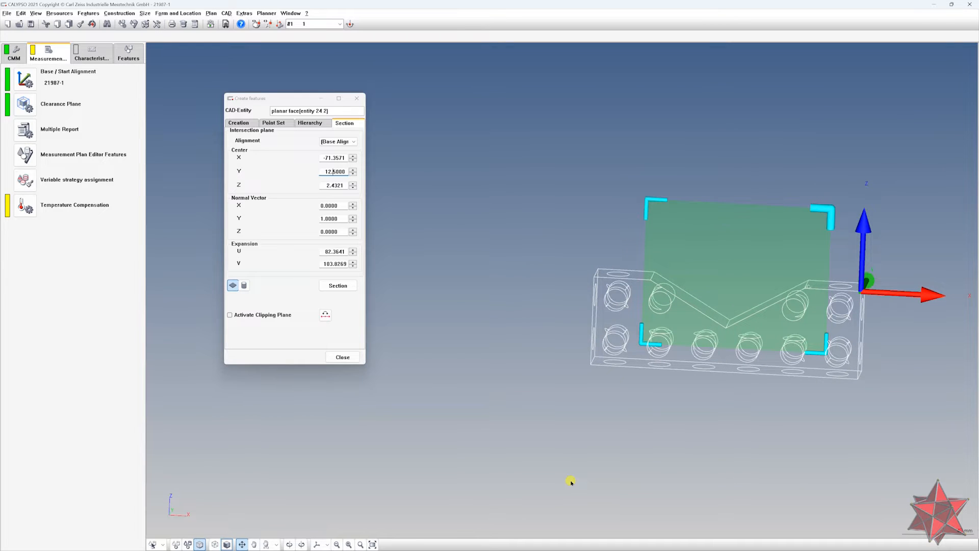
# - Check the V-notch in the PDF drawing, and set the section plane's expansion to 70 in U and 70 in V
pyautogui.hotkey('alt', 'Tab')
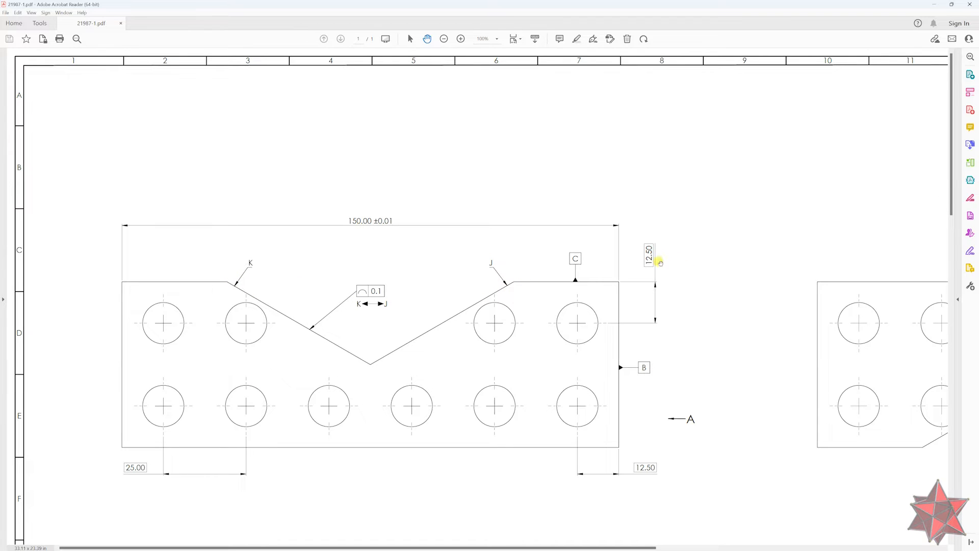
pyautogui.hotkey('alt', 'Tab')
pyautogui.moveTo(608, 218)
pyautogui.mouseDown()
pyautogui.moveTo(618, 200)
pyautogui.moveTo(765, 271)
pyautogui.moveTo(767, 350)
pyautogui.moveTo(860, 178)
pyautogui.mouseUp()
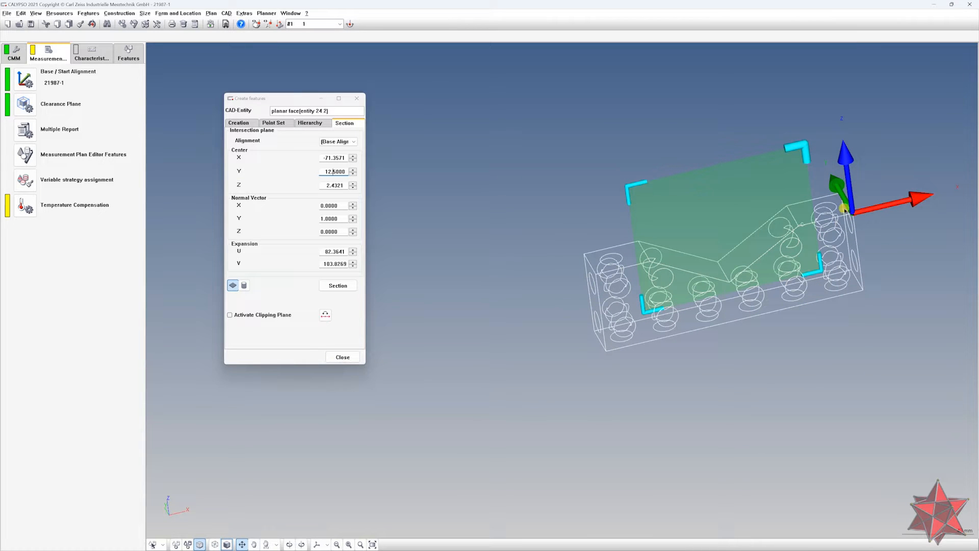
pyautogui.moveTo(772, 250); pyautogui.dragTo(760, 307)
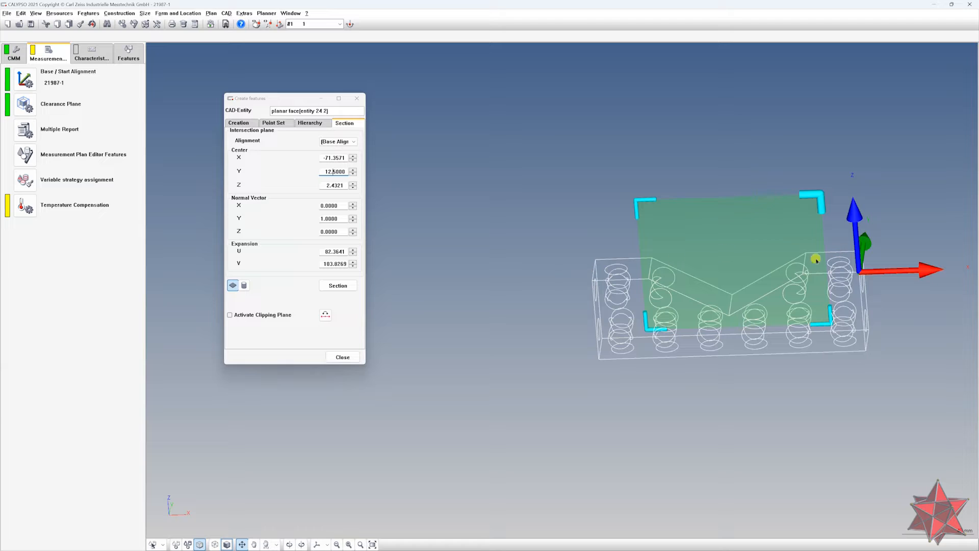
pyautogui.moveTo(490, 244); pyautogui.dragTo(495, 214)
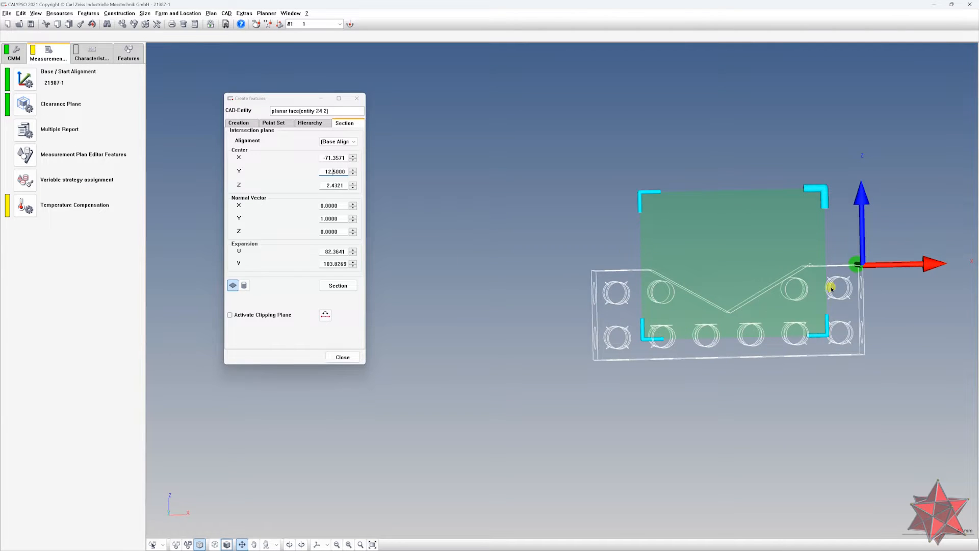
pyautogui.moveTo(718, 276); pyautogui.dragTo(663, 282)
pyautogui.moveTo(323, 252); pyautogui.dragTo(453, 255)
pyautogui.write('70')
pyautogui.press('Tab')
pyautogui.moveTo(622, 264); pyautogui.dragTo(628, 280)
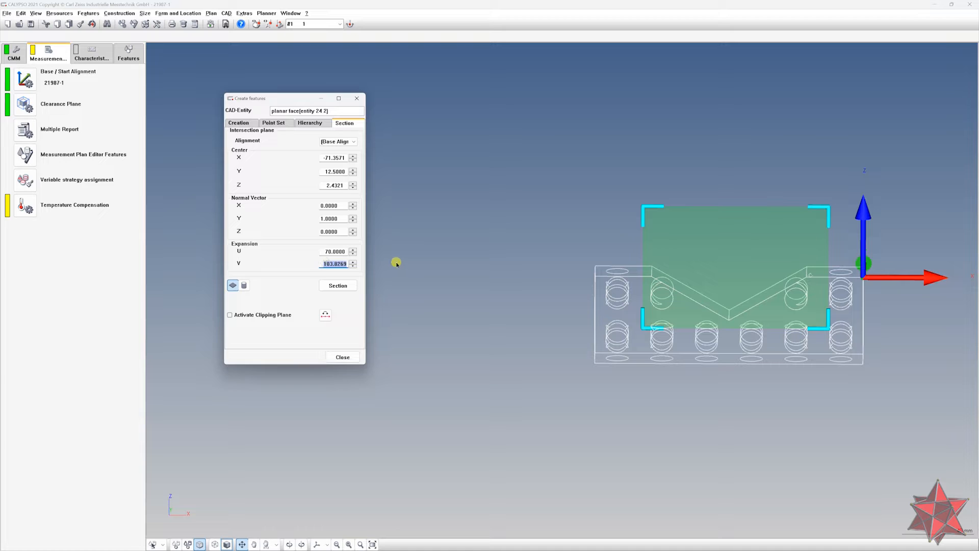
pyautogui.write('70')
pyautogui.press('Return')
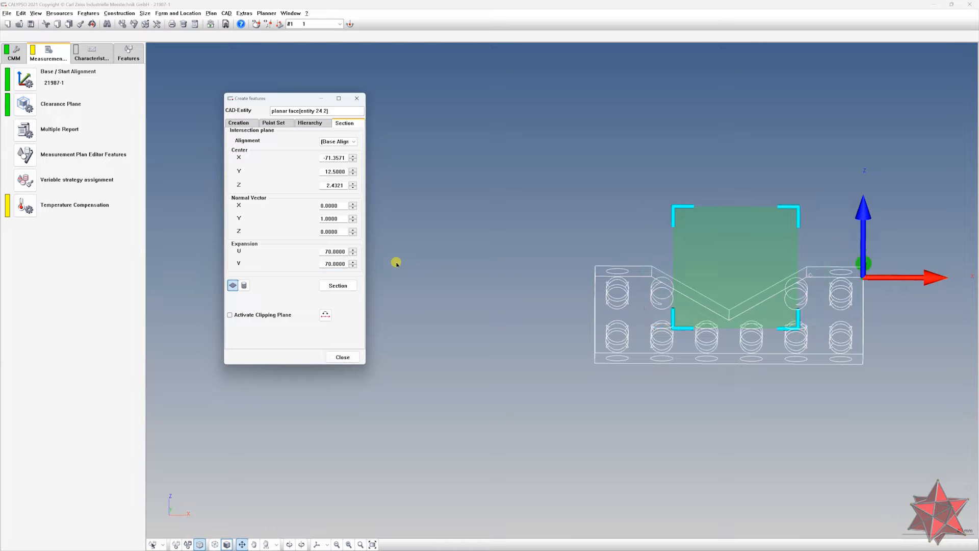
# - Examine how the section plane covers the V-notch and compare it with the K–J profile in the PDF drawing
pyautogui.moveTo(678, 270); pyautogui.dragTo(794, 311)
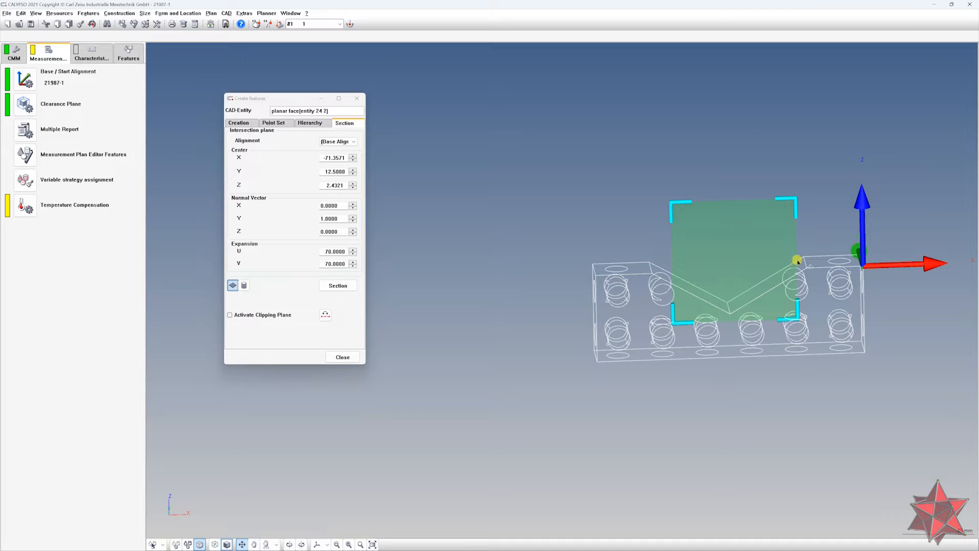
pyautogui.moveTo(797, 261); pyautogui.dragTo(670, 387)
pyautogui.moveTo(790, 186); pyautogui.dragTo(732, 199, button='right')
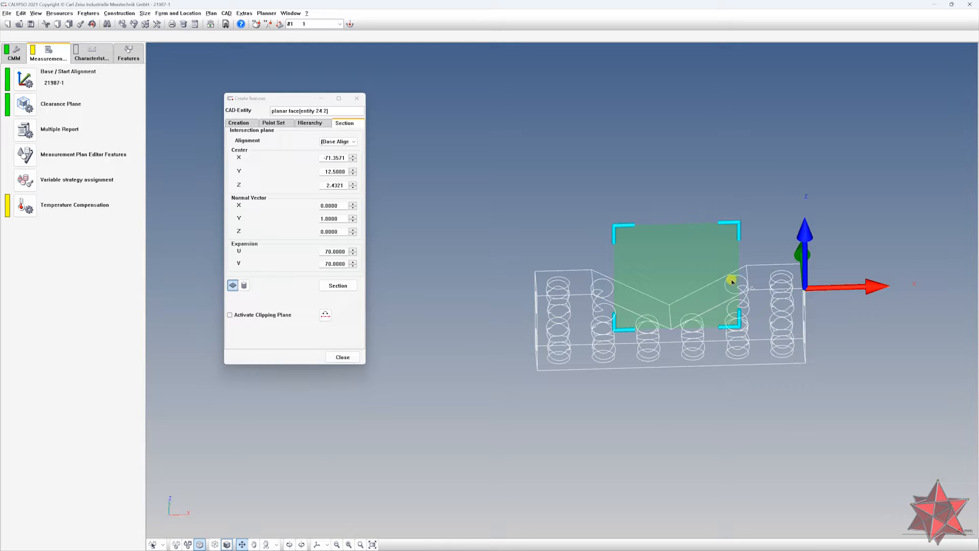
pyautogui.hotkey('alt', 'Tab')
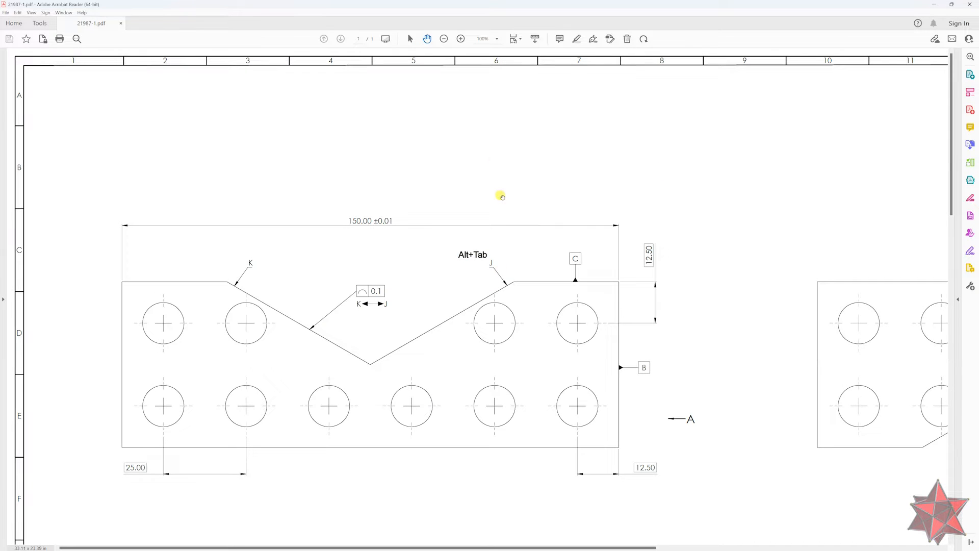
pyautogui.moveTo(495, 160); pyautogui.dragTo(495, 175)
pyautogui.click(930, 4)
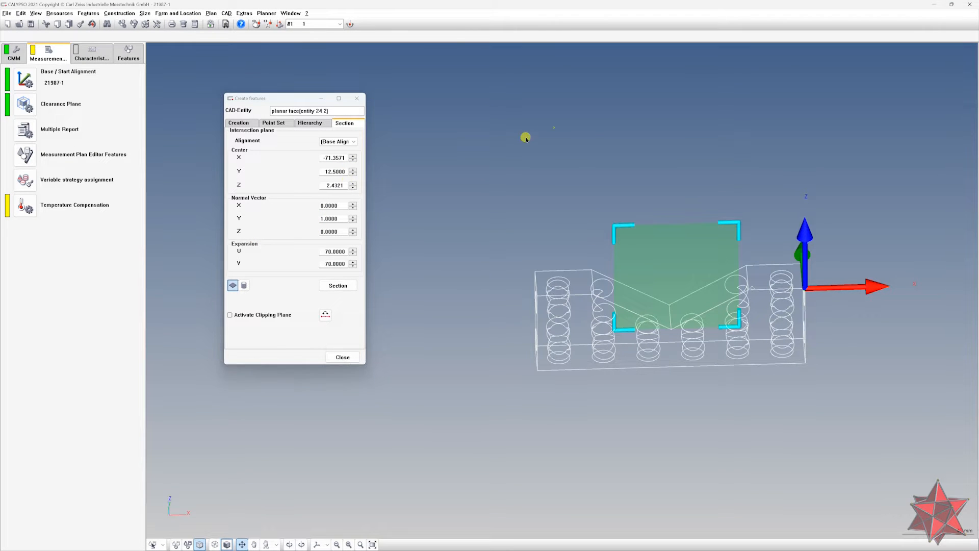
pyautogui.moveTo(525, 137); pyautogui.dragTo(468, 148, button='right')
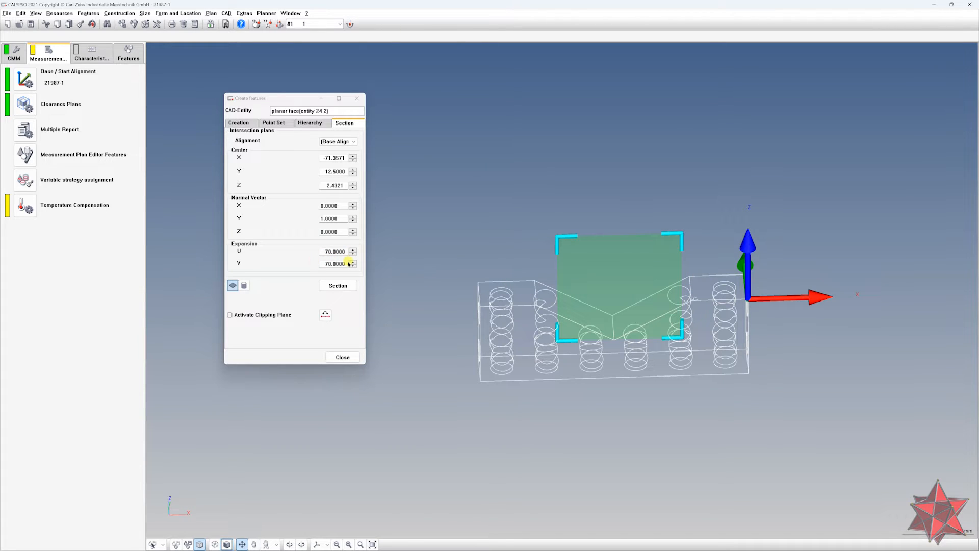
pyautogui.moveTo(661, 175); pyautogui.dragTo(657, 172)
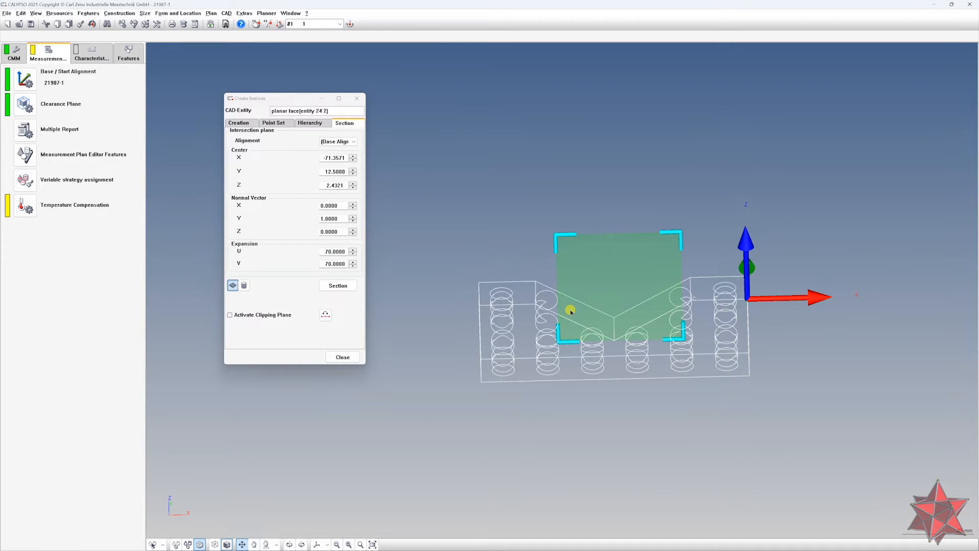
pyautogui.moveTo(718, 268); pyautogui.dragTo(732, 189, button='middle')
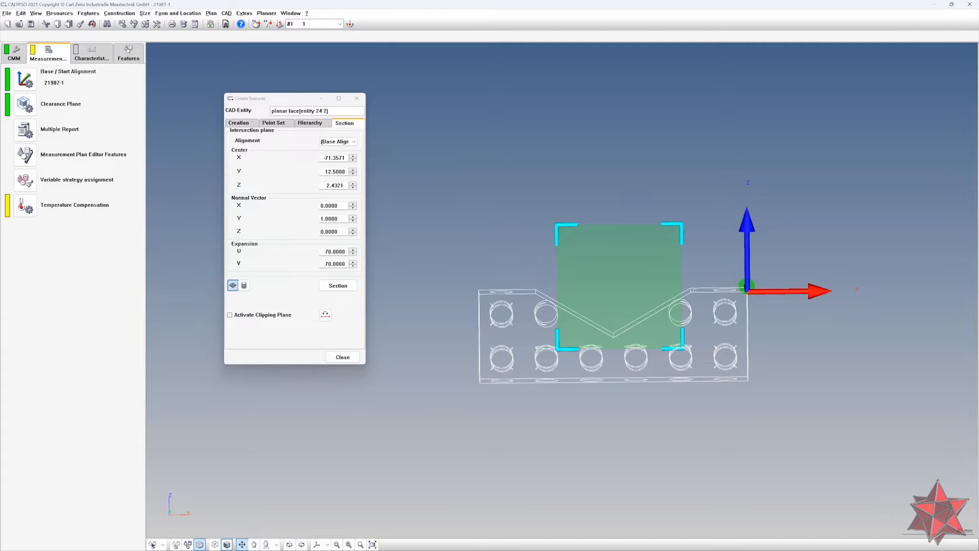
# - Set the section plane's center X coordinate to -75
pyautogui.moveTo(328, 158); pyautogui.dragTo(453, 161)
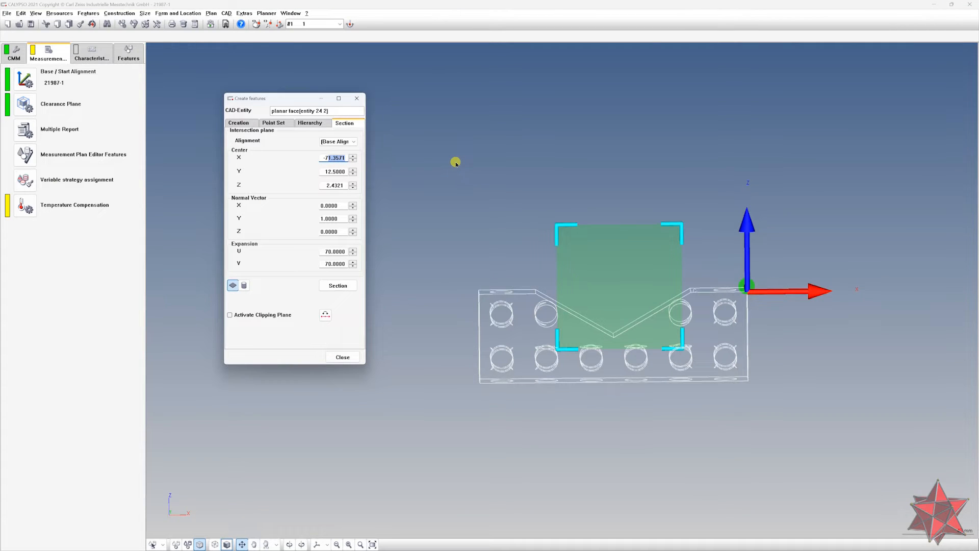
pyautogui.write('-75')
pyautogui.press('Tab')
pyautogui.scroll(5, 867, 284)
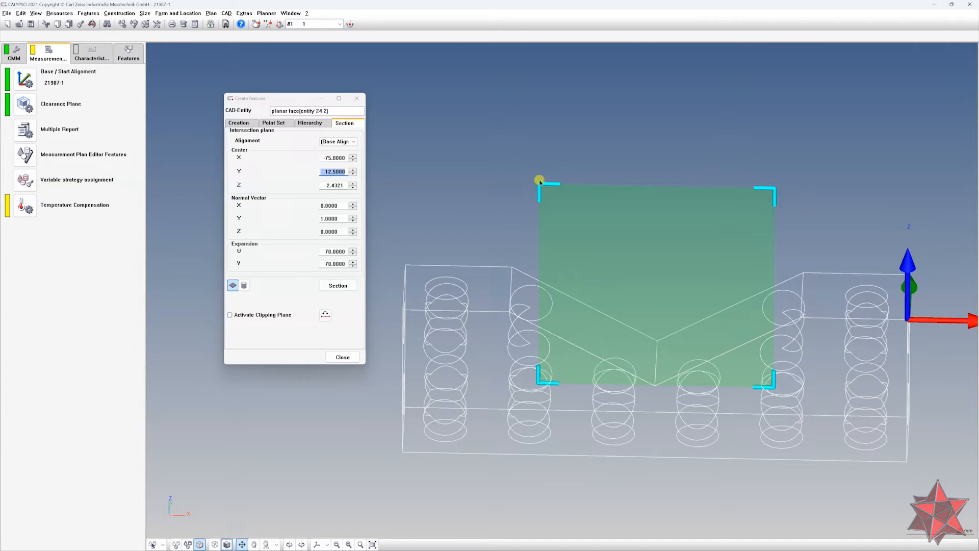
# - Resize the section plane over the V-notch to an expansion of about 51.8 in U and 74.9 in V
pyautogui.moveTo(539, 184); pyautogui.dragTo(531, 286)
pyautogui.moveTo(641, 255); pyautogui.dragTo(706, 190, button='middle')
pyautogui.scroll(-5, 888, 270)
pyautogui.moveTo(867, 275); pyautogui.dragTo(735, 306, button='middle')
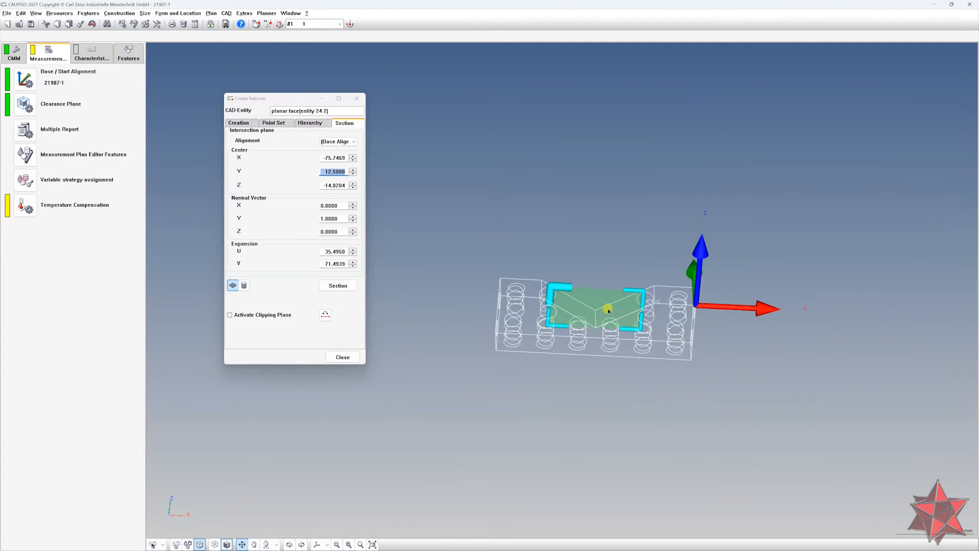
pyautogui.moveTo(633, 315); pyautogui.dragTo(654, 251, button='middle')
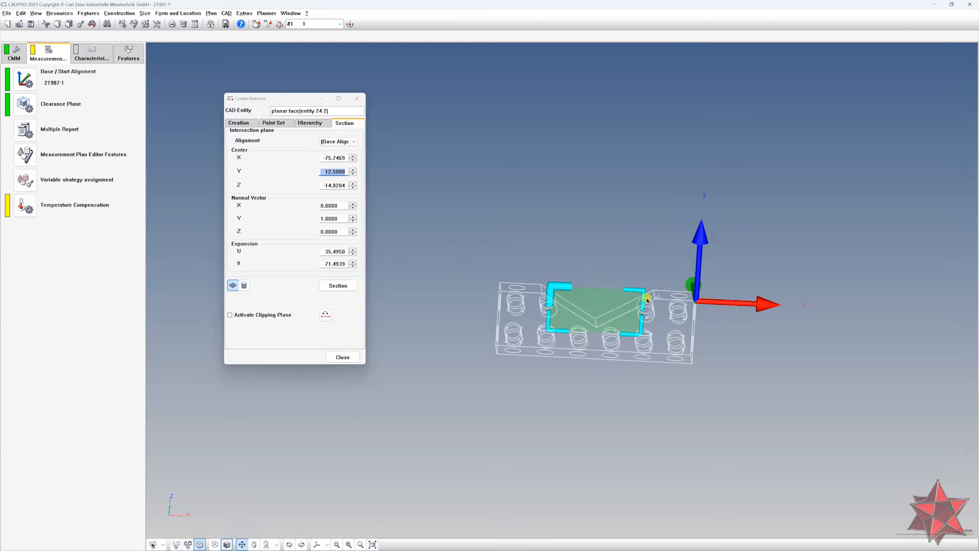
pyautogui.moveTo(643, 291); pyautogui.dragTo(652, 266)
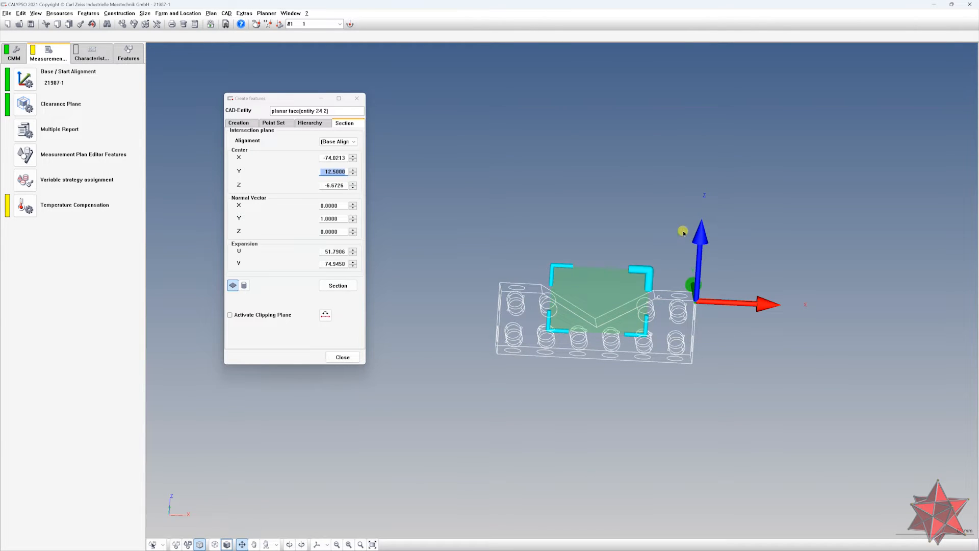
# - Widen the section plane beyond both upper edges of the V-notch, to about 53.1 in U and 98.4 in V
pyautogui.moveTo(717, 227)
pyautogui.mouseDown(button='middle')
pyautogui.moveTo(723, 167)
pyautogui.moveTo(689, 226)
pyautogui.moveTo(732, 238)
pyautogui.mouseUp(button='middle')
pyautogui.moveTo(588, 210); pyautogui.dragTo(576, 211, button='middle')
pyautogui.moveTo(634, 246); pyautogui.dragTo(658, 175, button='middle')
pyautogui.scroll(4, 574, 286)
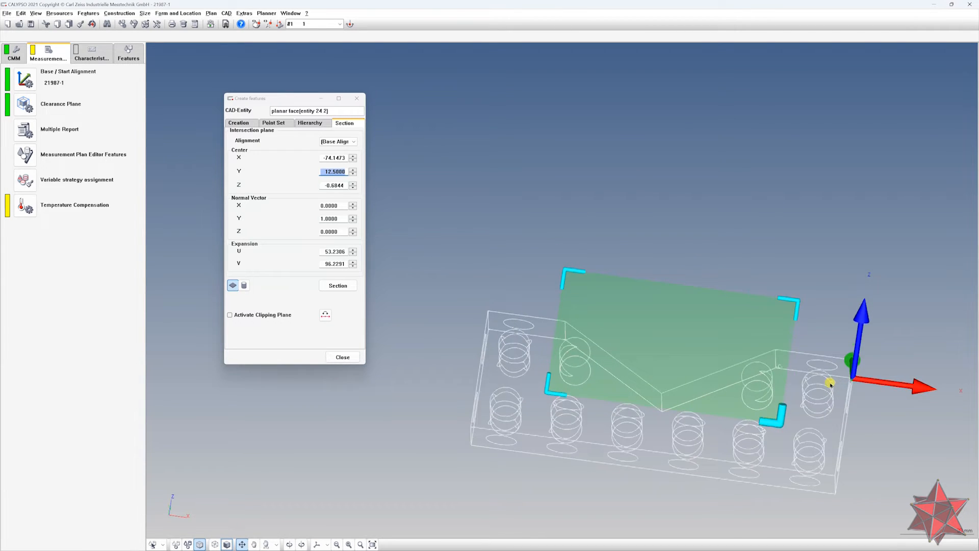
pyautogui.moveTo(829, 383); pyautogui.dragTo(569, 288, button='middle')
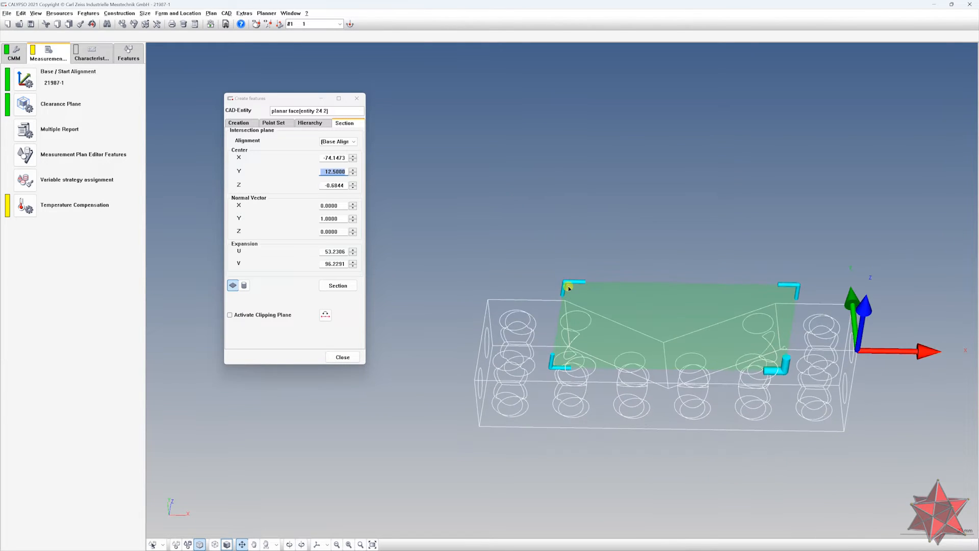
pyautogui.moveTo(564, 284); pyautogui.dragTo(560, 283)
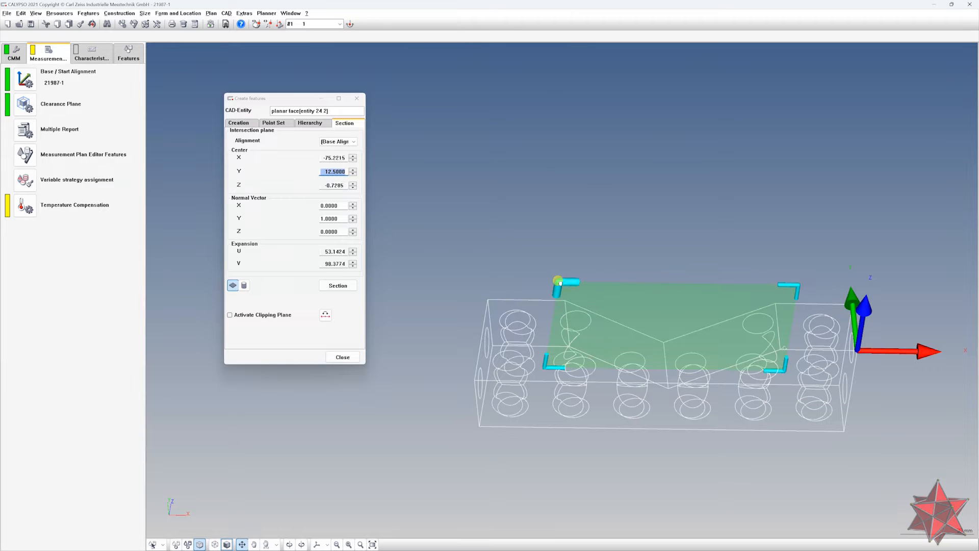
pyautogui.moveTo(629, 237); pyautogui.dragTo(595, 199, button='middle')
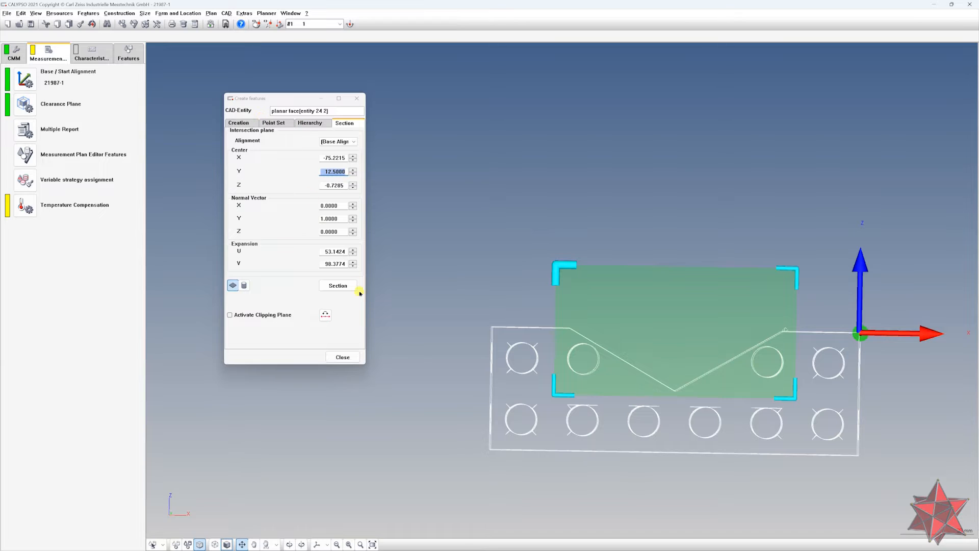
# - Section the CAD model with the intersection plane, check the generated curves, and close the feature creation dialog
pyautogui.click(332, 287)
pyautogui.moveTo(534, 131)
pyautogui.mouseDown()
pyautogui.moveTo(534, 267)
pyautogui.moveTo(544, 293)
pyautogui.moveTo(537, 126)
pyautogui.mouseUp()
pyautogui.moveTo(757, 144); pyautogui.dragTo(693, 115, button='right')
pyautogui.moveTo(693, 115); pyautogui.dragTo(694, 277, button='middle')
pyautogui.moveTo(733, 259); pyautogui.dragTo(763, 258)
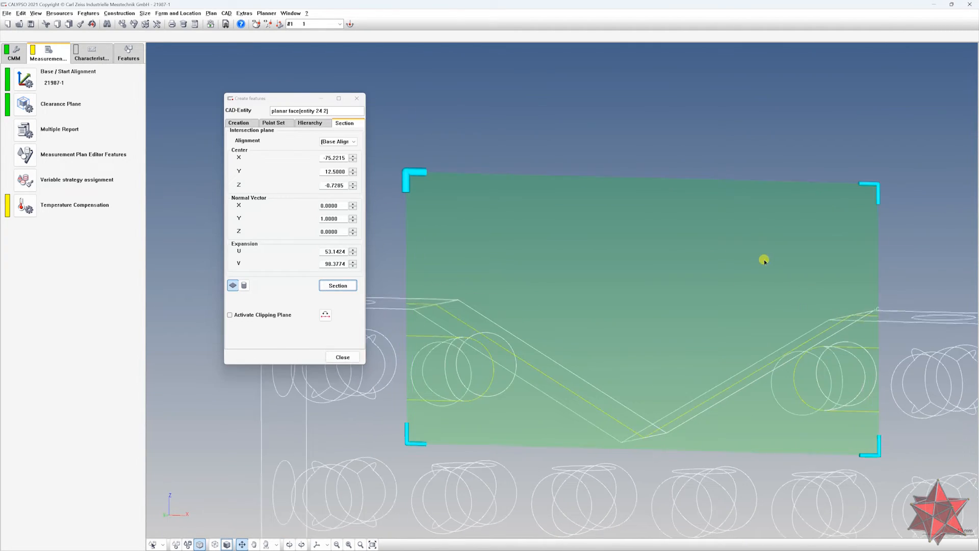
pyautogui.click(342, 357)
# - Delete the linear and circular section edges at the two holes beside the V-notch, keeping only the notch profile
pyautogui.moveTo(570, 403); pyautogui.dragTo(474, 342)
pyautogui.moveTo(559, 396); pyautogui.dragTo(636, 372)
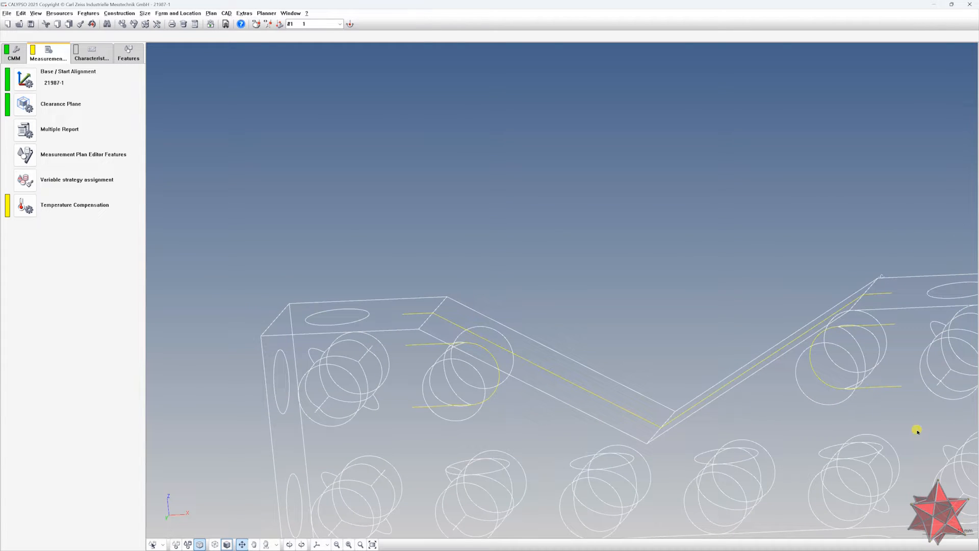
pyautogui.moveTo(890, 346)
pyautogui.mouseDown()
pyautogui.moveTo(929, 356)
pyautogui.moveTo(902, 357)
pyautogui.mouseUp()
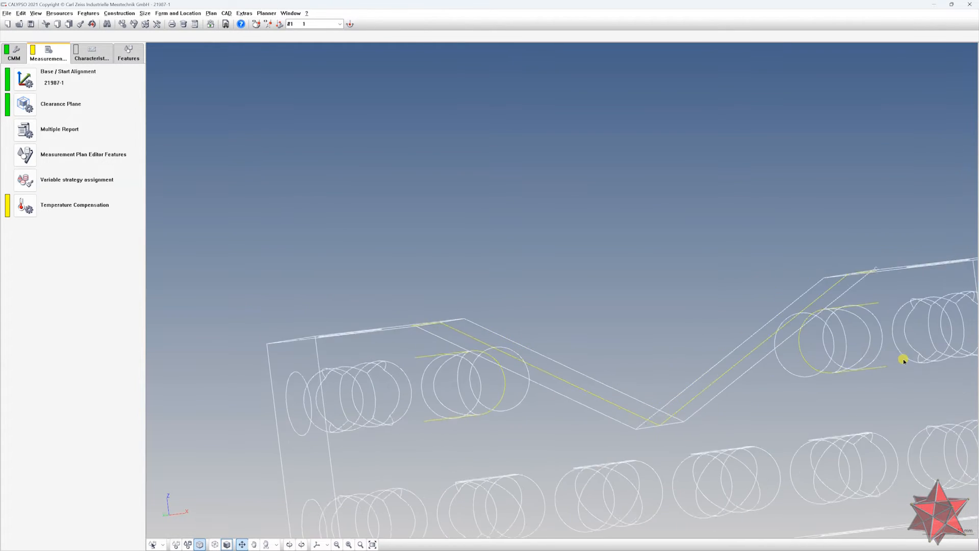
pyautogui.click(227, 14)
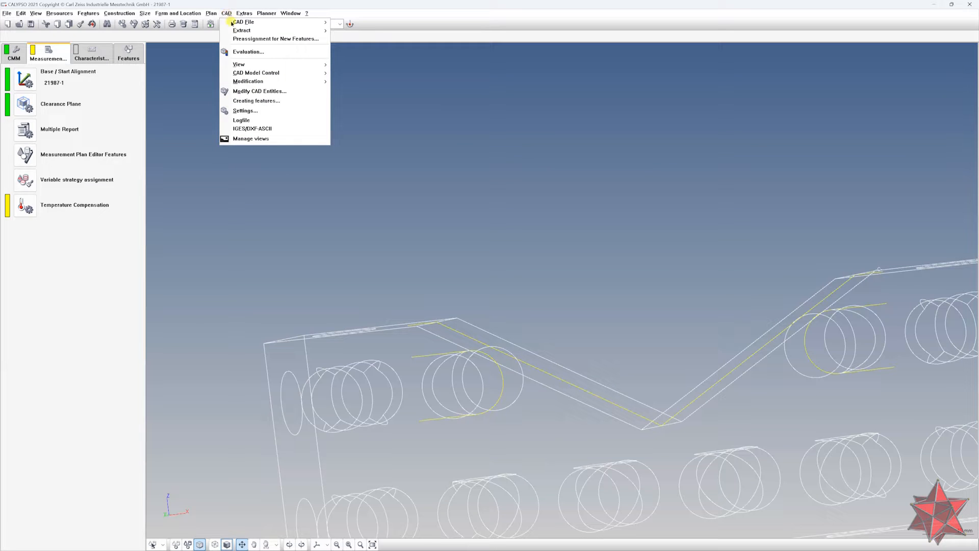
pyautogui.click(247, 91)
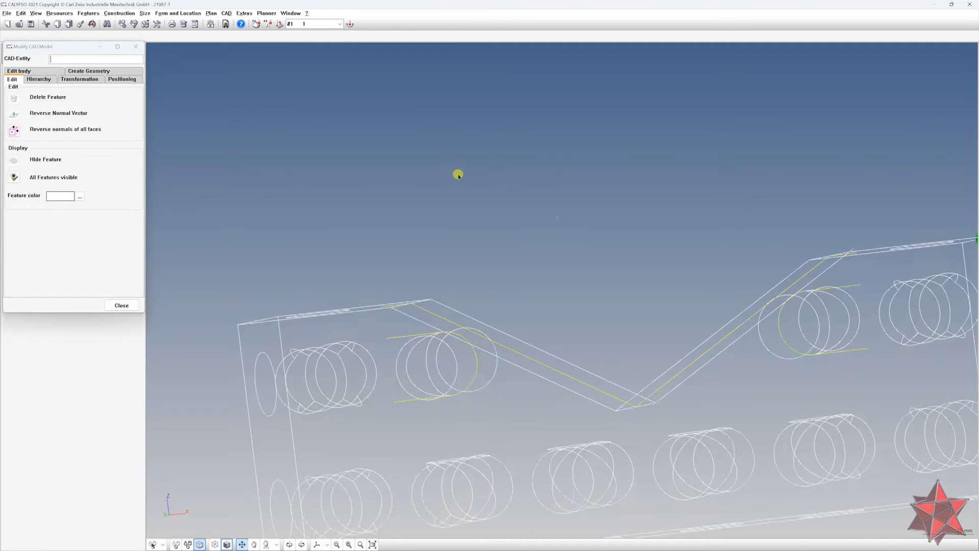
pyautogui.click(787, 338)
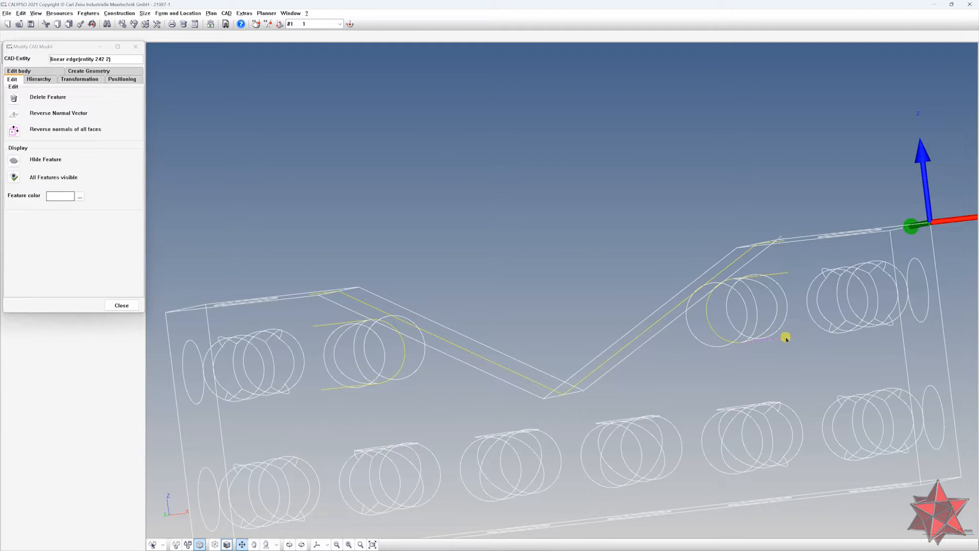
pyautogui.click(729, 340)
pyautogui.moveTo(551, 294); pyautogui.dragTo(551, 307)
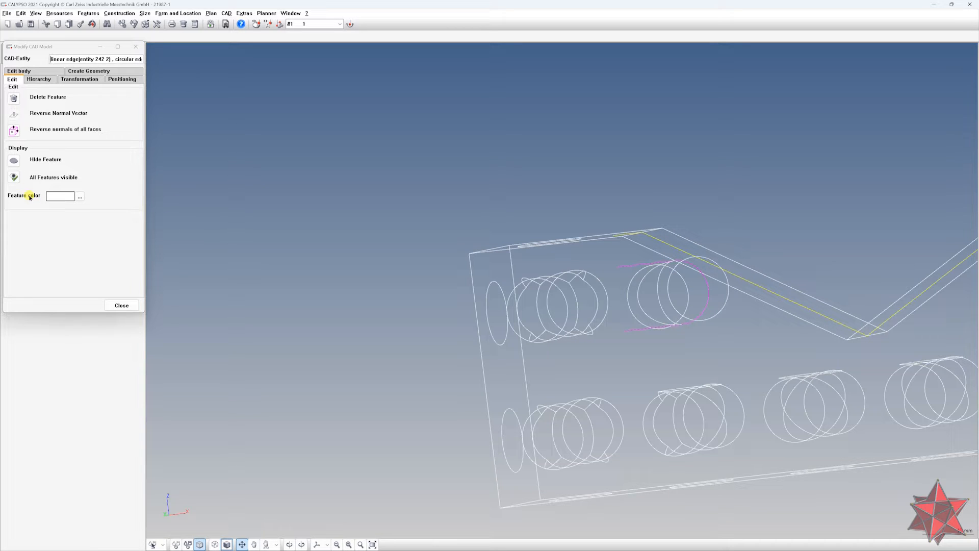
pyautogui.click(13, 99)
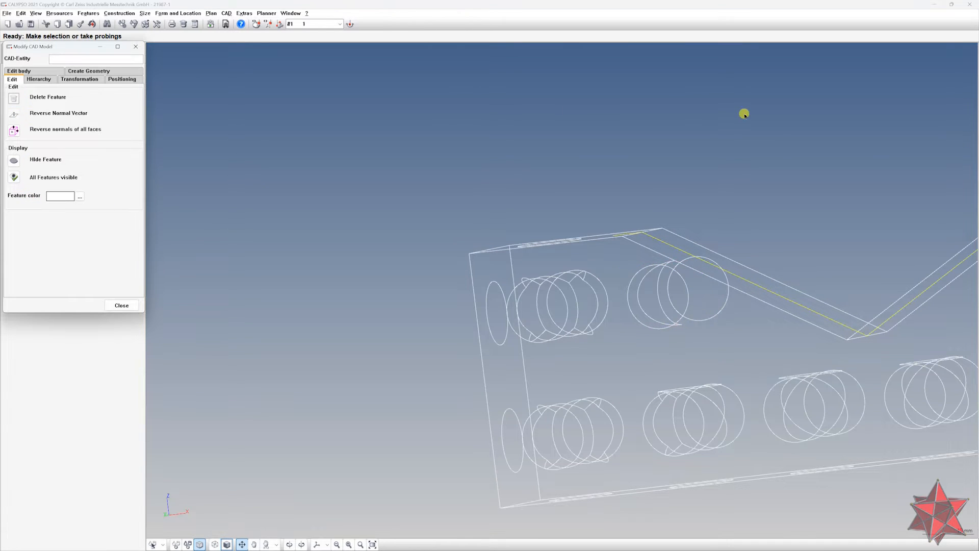
# - Examine the remaining section curve across the V-notch in wireframe, and close the CAD model modification dialog
pyautogui.moveTo(664, 225); pyautogui.dragTo(769, 242)
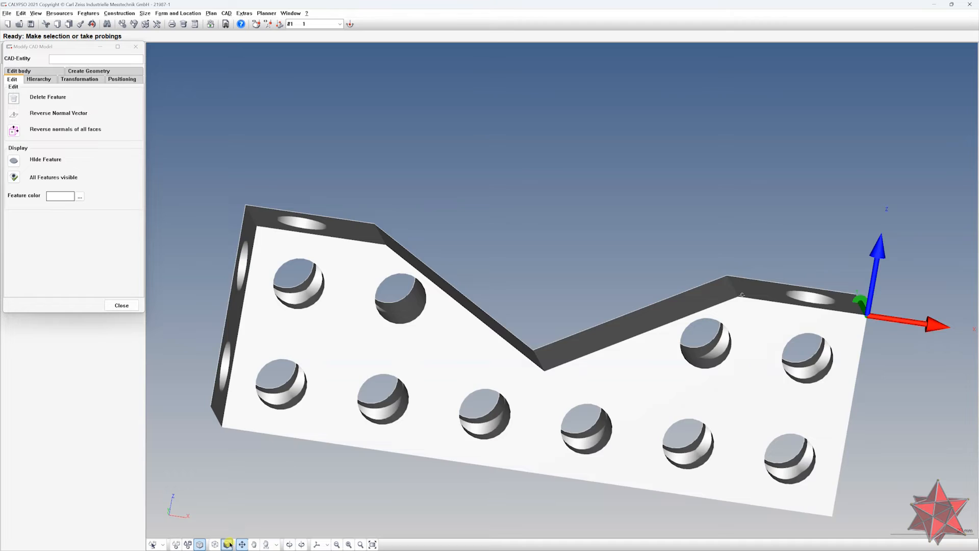
pyautogui.click(228, 545)
pyautogui.moveTo(291, 510)
pyautogui.mouseDown()
pyautogui.moveTo(479, 245)
pyautogui.moveTo(505, 265)
pyautogui.moveTo(591, 243)
pyautogui.moveTo(601, 219)
pyautogui.moveTo(622, 299)
pyautogui.moveTo(586, 273)
pyautogui.moveTo(375, 289)
pyautogui.mouseUp()
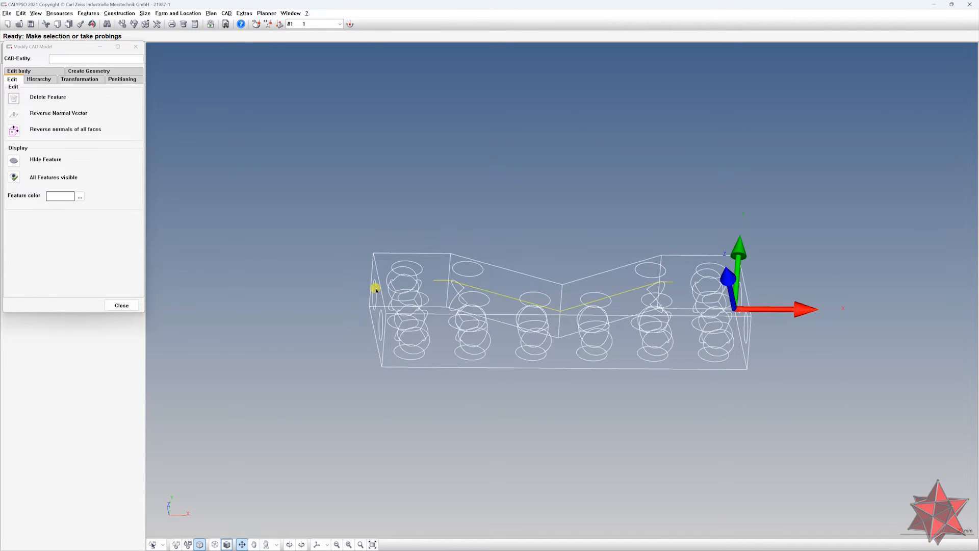
pyautogui.moveTo(681, 280); pyautogui.dragTo(709, 240)
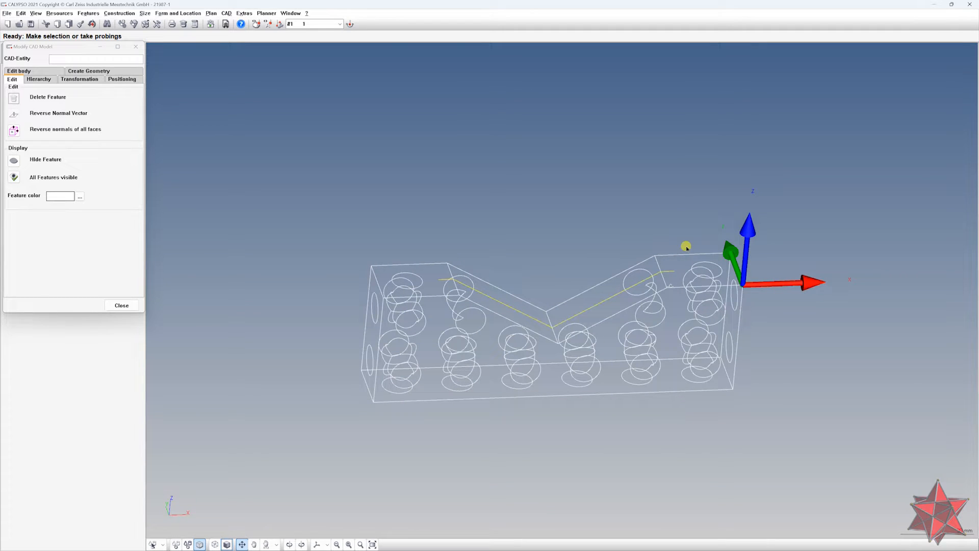
pyautogui.moveTo(545, 218); pyautogui.dragTo(559, 169)
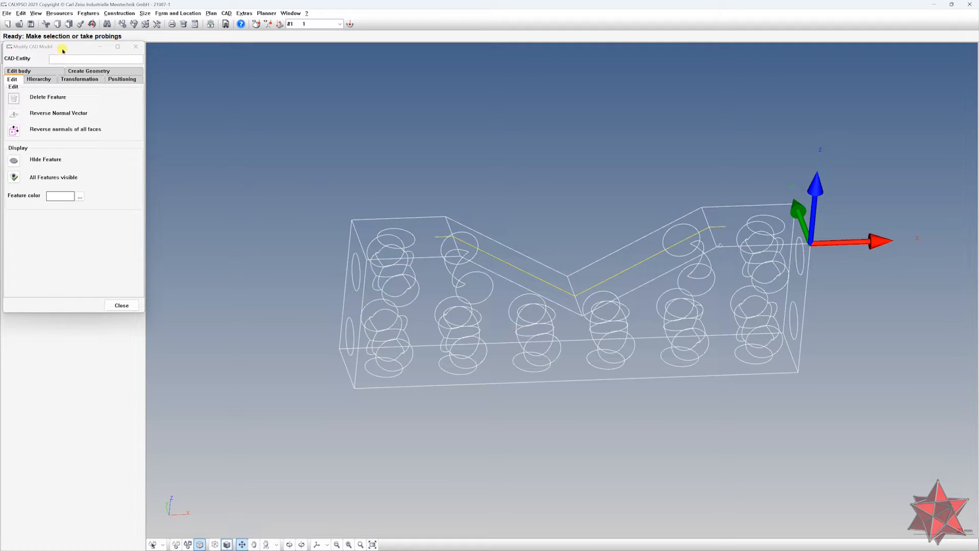
pyautogui.moveTo(80, 46); pyautogui.dragTo(298, 83)
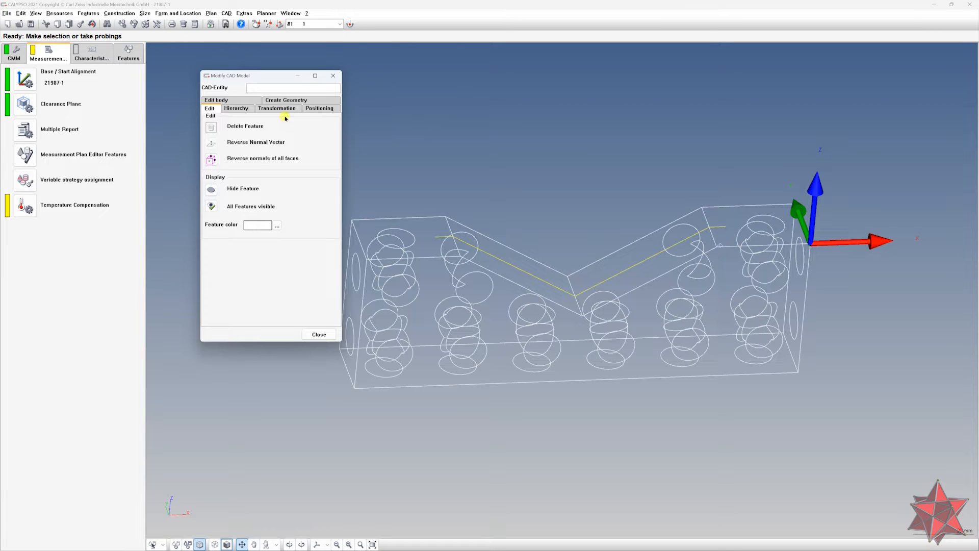
pyautogui.click(333, 76)
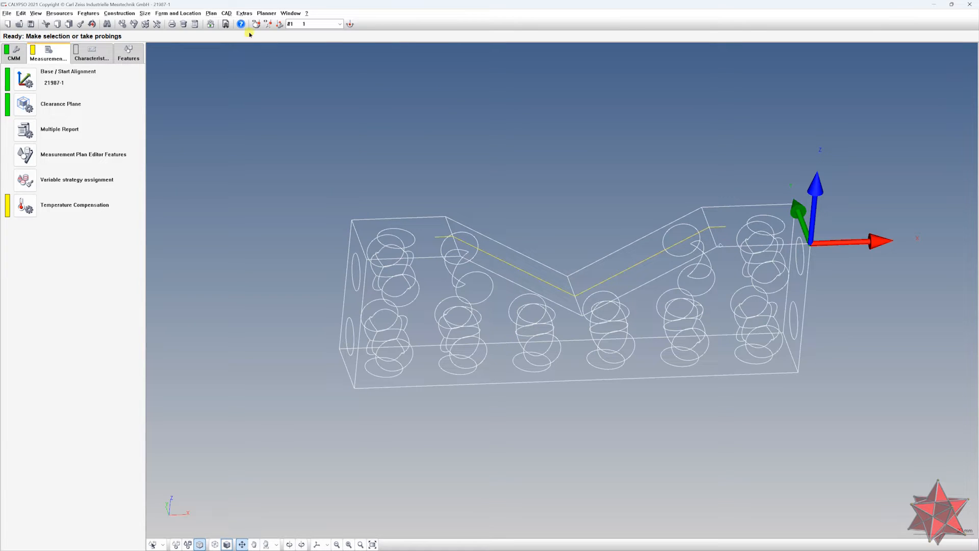
# - Open the dialog for creating features from CAD entities and place it beside the model
pyautogui.click(223, 14)
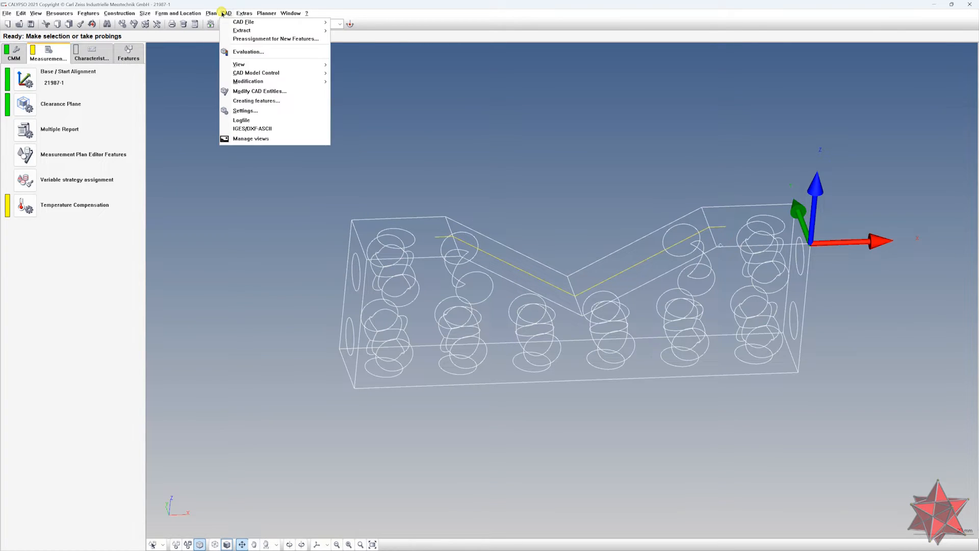
pyautogui.click(262, 101)
pyautogui.moveTo(74, 49); pyautogui.dragTo(243, 93)
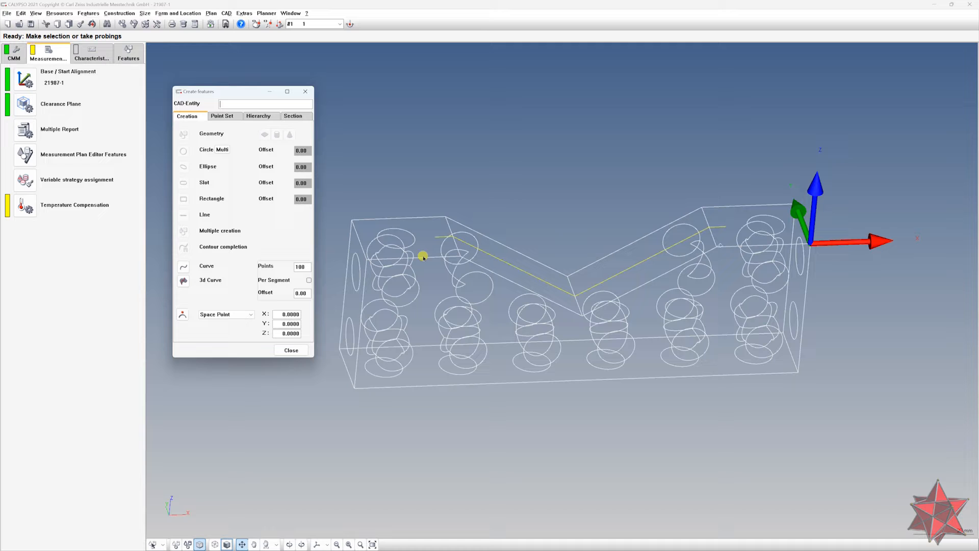
# - Select the four linear edges of the V-notch section curve one by one
pyautogui.moveTo(514, 205); pyautogui.dragTo(422, 187, button='middle')
pyautogui.scroll(3, 441, 190)
pyautogui.moveTo(473, 167); pyautogui.dragTo(566, 183, button='right')
pyautogui.click(468, 222)
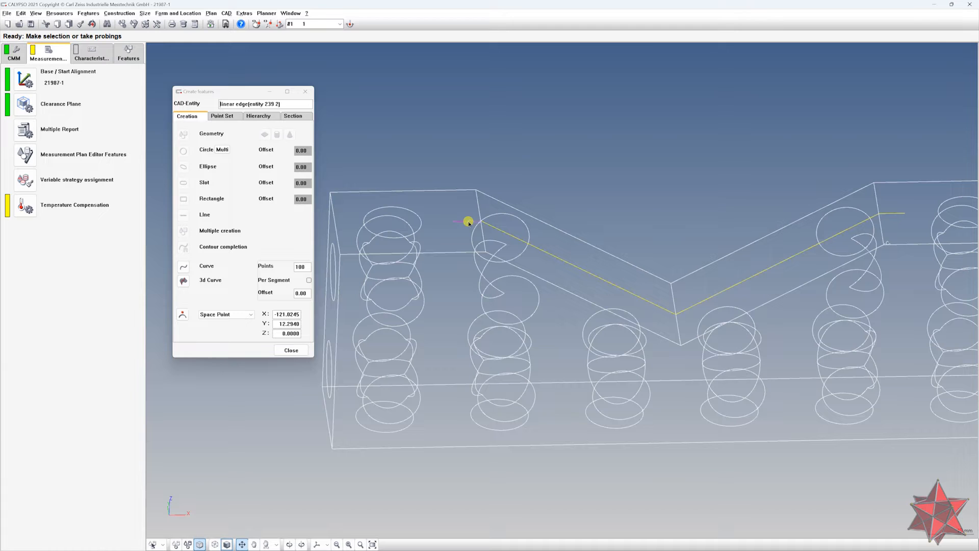
pyautogui.click(538, 249)
pyautogui.moveTo(587, 198); pyautogui.dragTo(582, 292, button='middle')
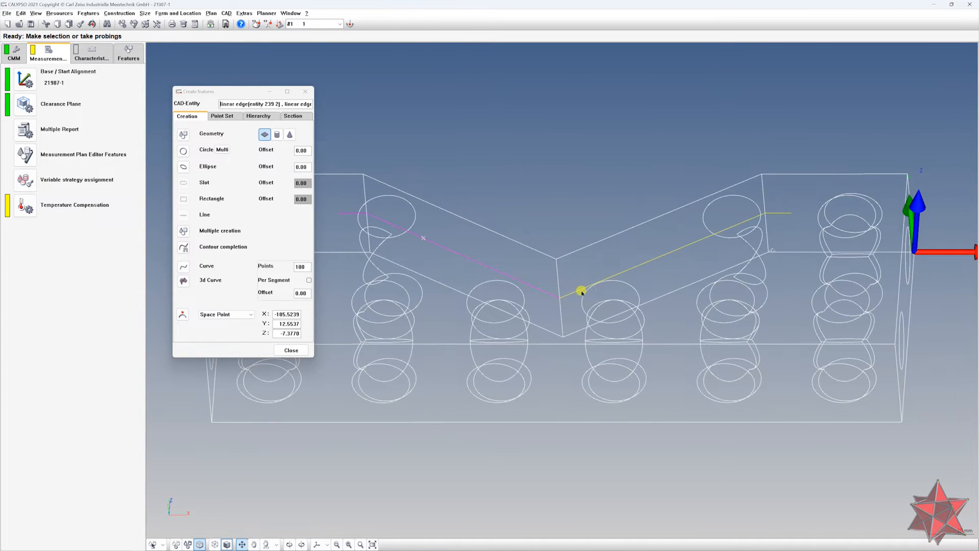
pyautogui.click(576, 292)
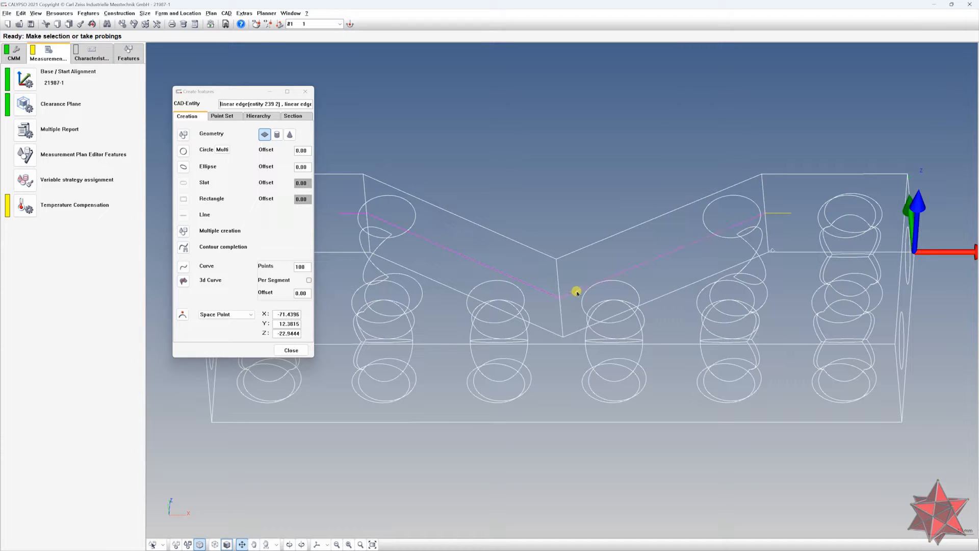
pyautogui.click(782, 214)
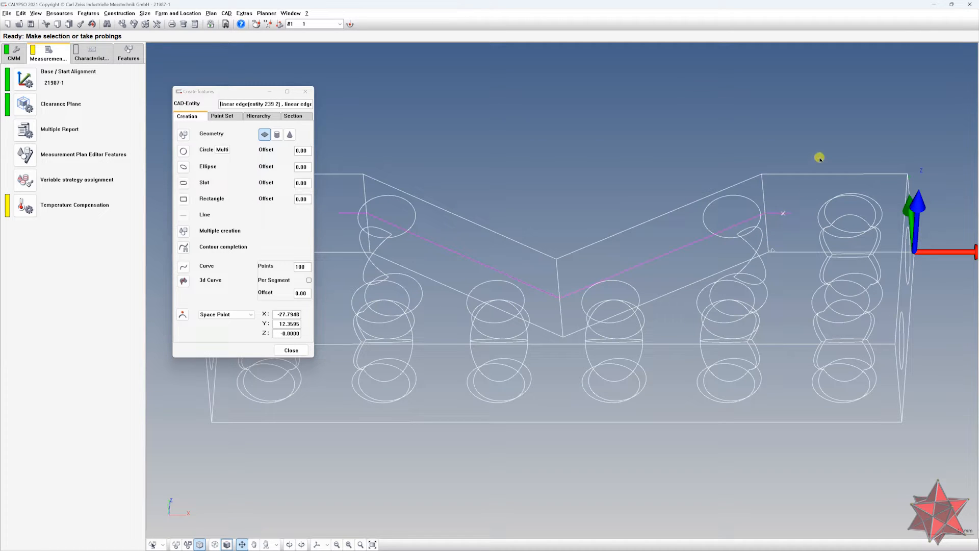
pyautogui.moveTo(748, 153); pyautogui.dragTo(578, 194, button='middle')
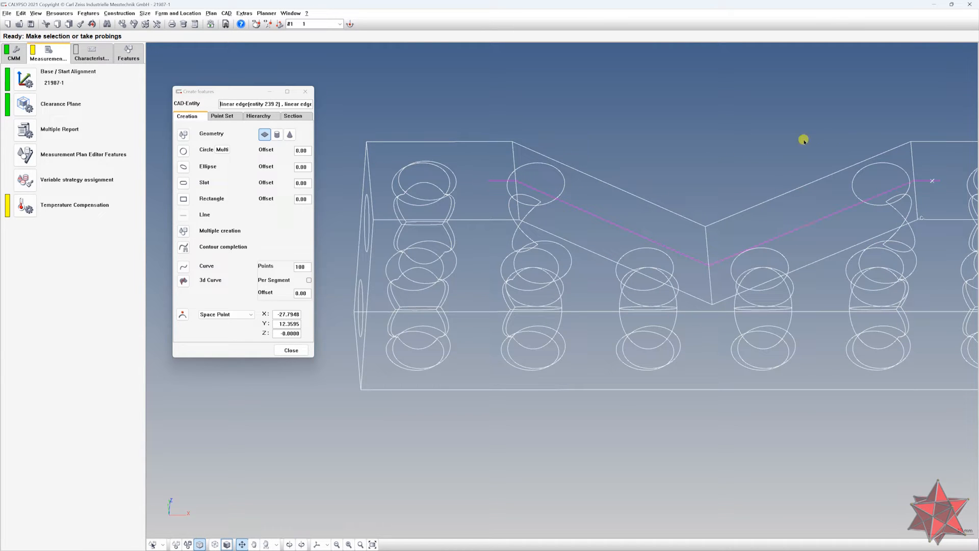
pyautogui.moveTo(802, 138); pyautogui.dragTo(743, 144, button='middle')
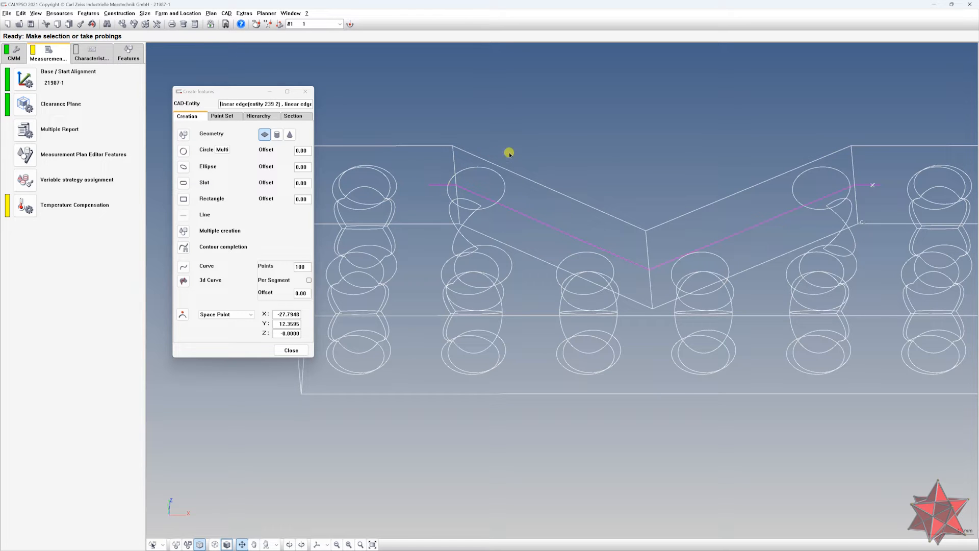
pyautogui.moveTo(510, 151); pyautogui.dragTo(574, 144, button='middle')
# - Select the first two edges of the V-notch section curve and extend the selection to the whole profile with Contour completion
pyautogui.click(505, 176)
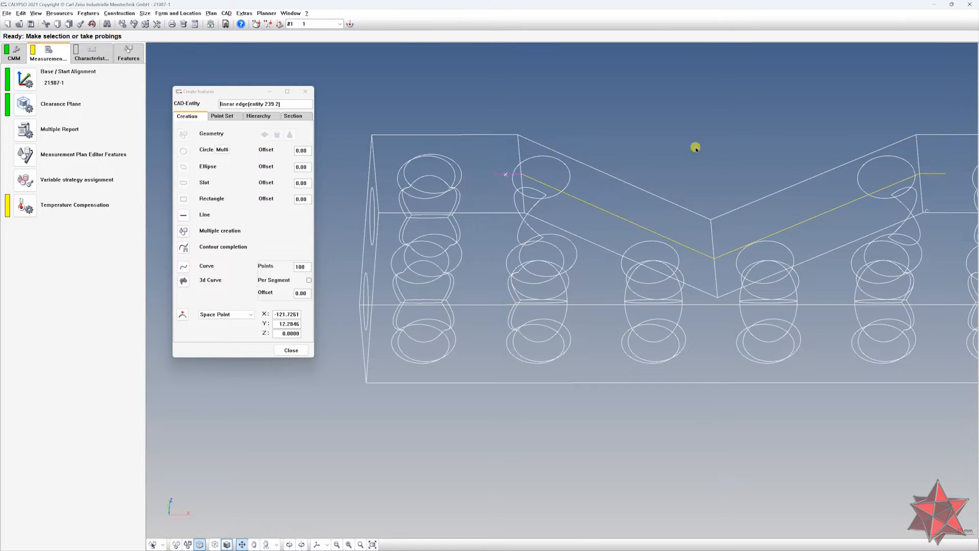
pyautogui.click(584, 202)
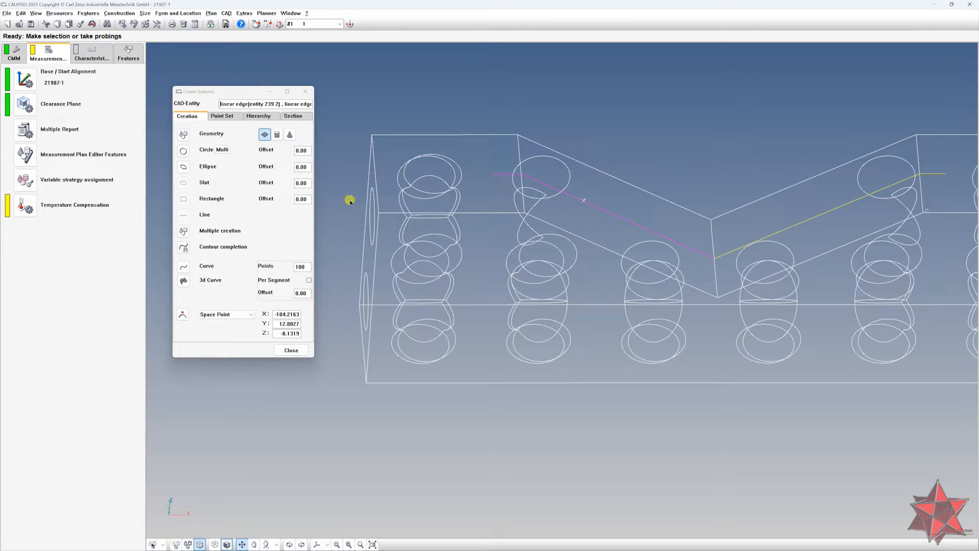
pyautogui.click(182, 249)
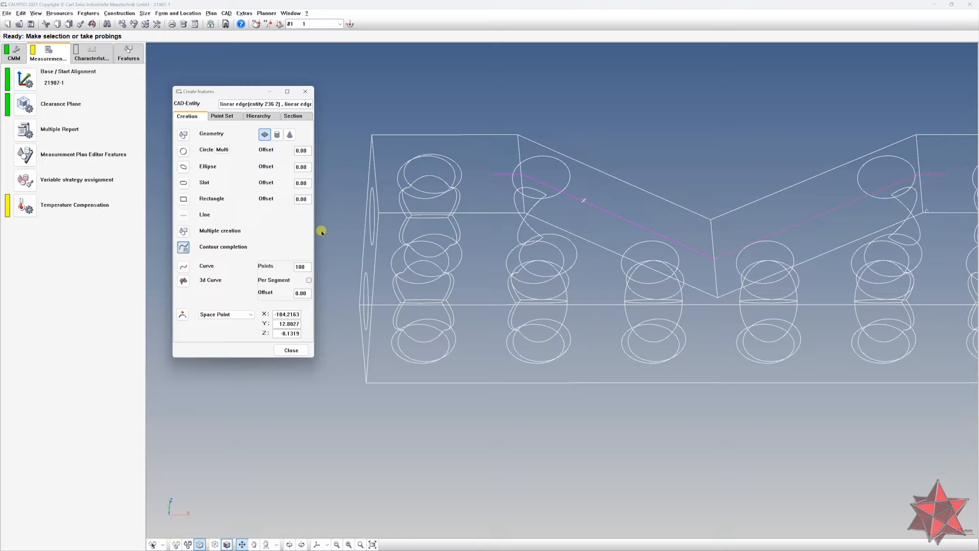
pyautogui.moveTo(763, 63); pyautogui.dragTo(694, 104)
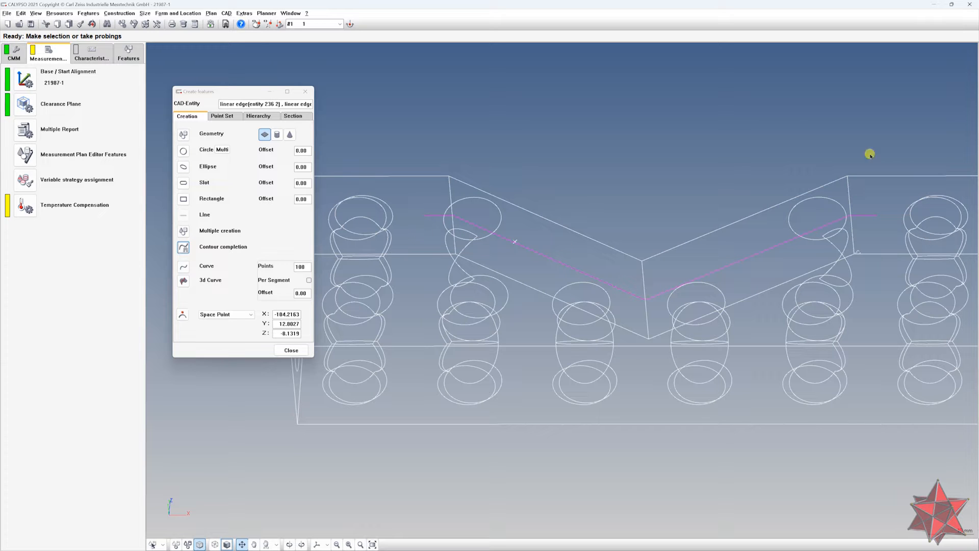
pyautogui.scroll(-5, 724, 120)
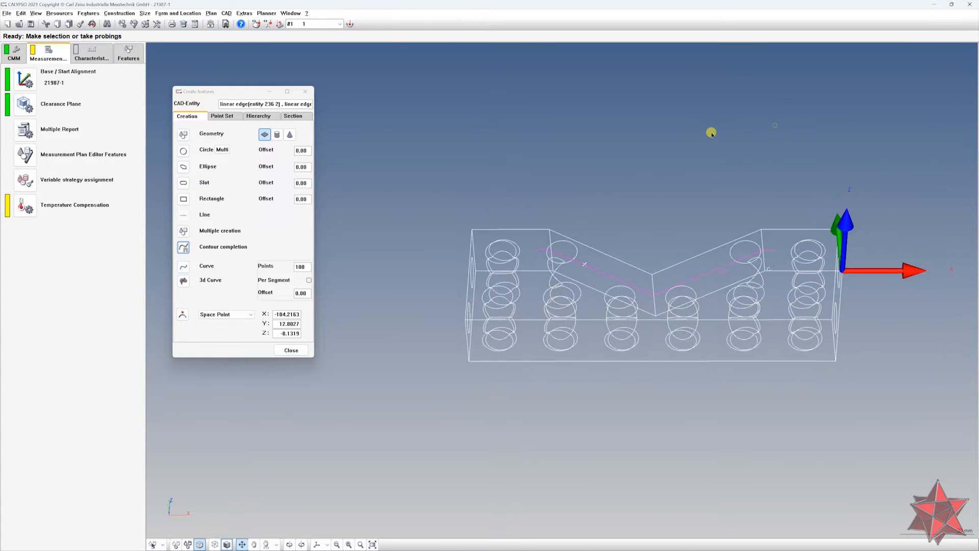
pyautogui.moveTo(774, 125); pyautogui.dragTo(712, 134)
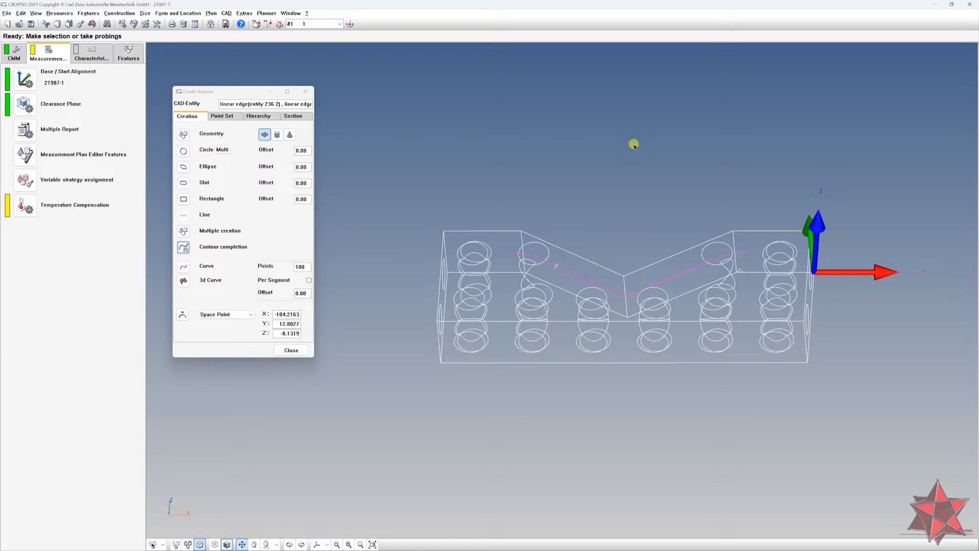
# - Create a curve with 500 points from the selected V-notch profile and close the feature creation dialog
pyautogui.moveTo(749, 134); pyautogui.dragTo(623, 249, button='middle')
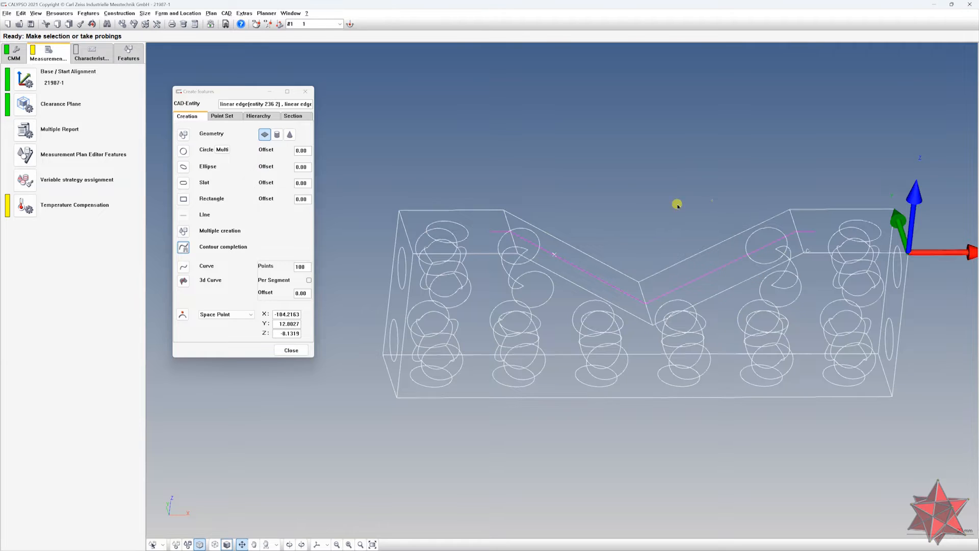
pyautogui.moveTo(677, 205); pyautogui.dragTo(659, 206, button='middle')
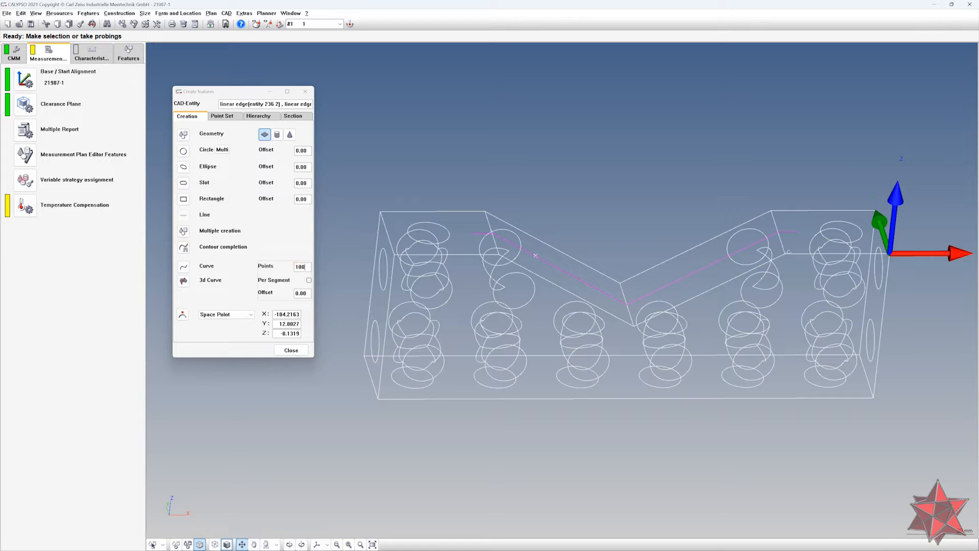
pyautogui.moveTo(307, 266); pyautogui.dragTo(254, 268)
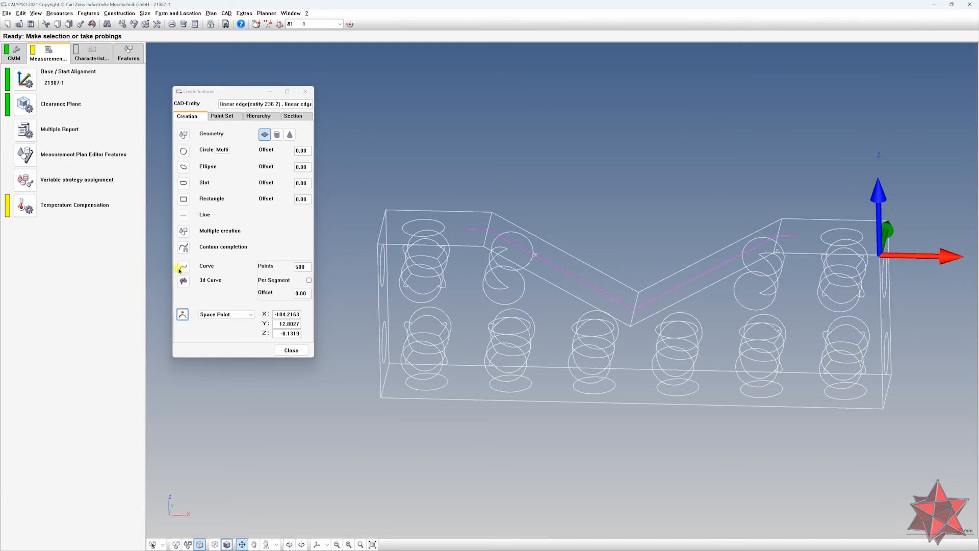
pyautogui.click(184, 268)
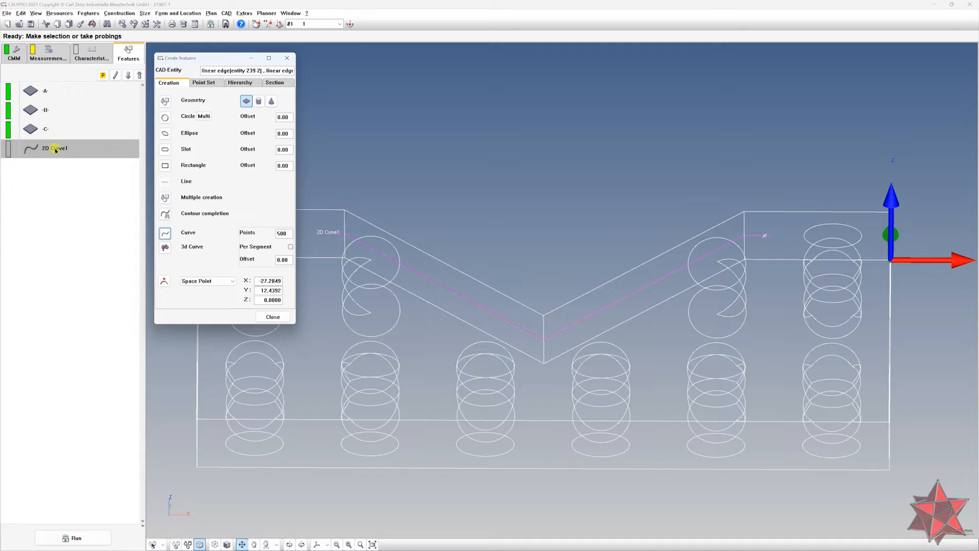
pyautogui.click(287, 59)
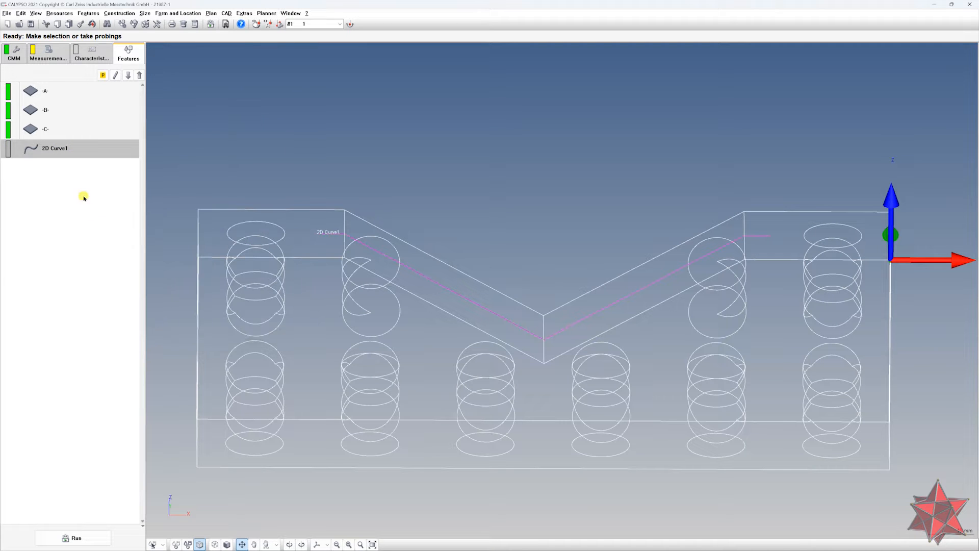
# - Open the new 2D curve feature and reverse its nominal vectors so they point out of the material
pyautogui.doubleClick(94, 145)
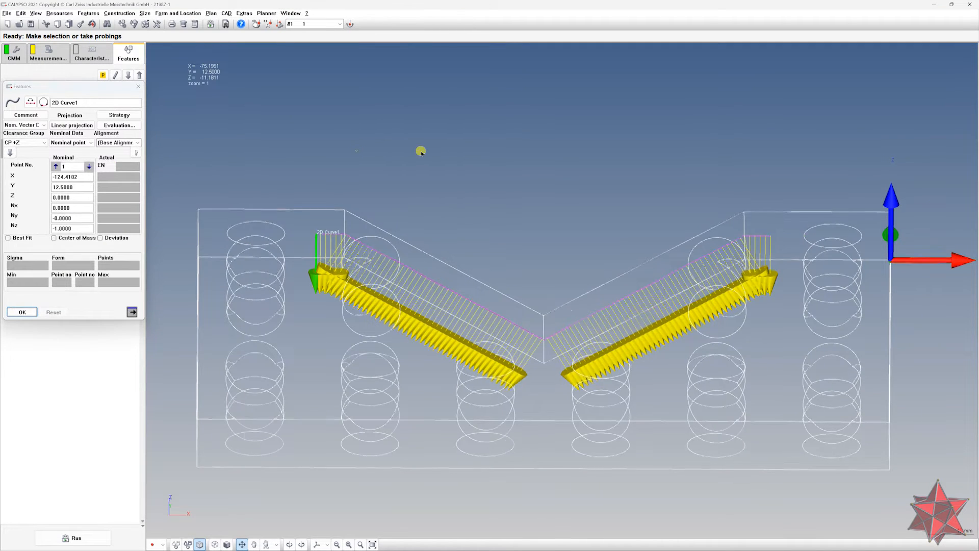
pyautogui.moveTo(483, 257); pyautogui.dragTo(570, 255)
pyautogui.moveTo(571, 255); pyautogui.dragTo(539, 197, button='right')
pyautogui.moveTo(59, 88); pyautogui.dragTo(85, 118)
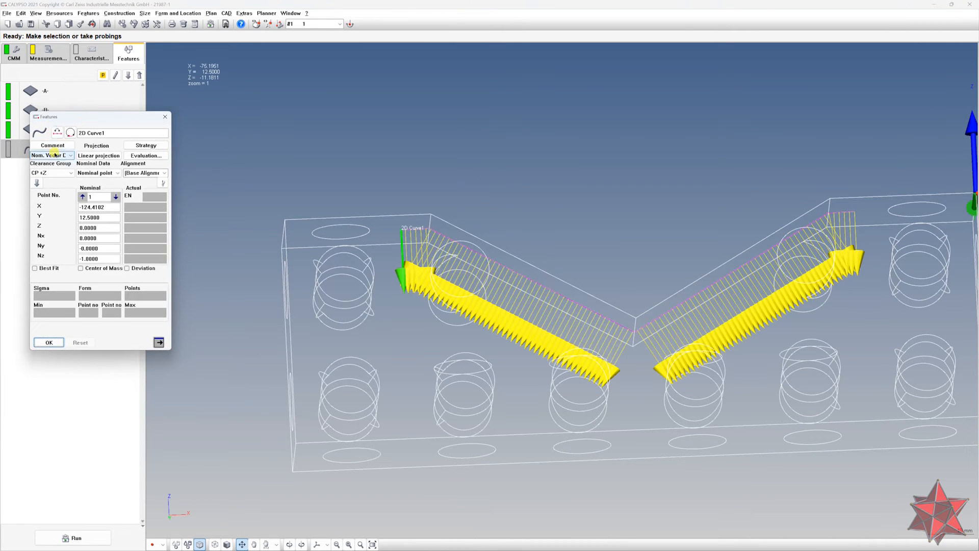
pyautogui.click(55, 134)
# - Examine the direction of the nominal vectors along the whole V-notch curve, including both flat ends and the vertex
pyautogui.moveTo(566, 168); pyautogui.dragTo(471, 175, button='right')
pyautogui.moveTo(515, 190)
pyautogui.mouseDown(button='middle')
pyautogui.moveTo(522, 267)
pyautogui.moveTo(511, 199)
pyautogui.mouseUp(button='middle')
pyautogui.moveTo(565, 191); pyautogui.dragTo(783, 201, button='right')
pyautogui.scroll(3, 625, 237)
pyautogui.scroll(12, 623, 236)
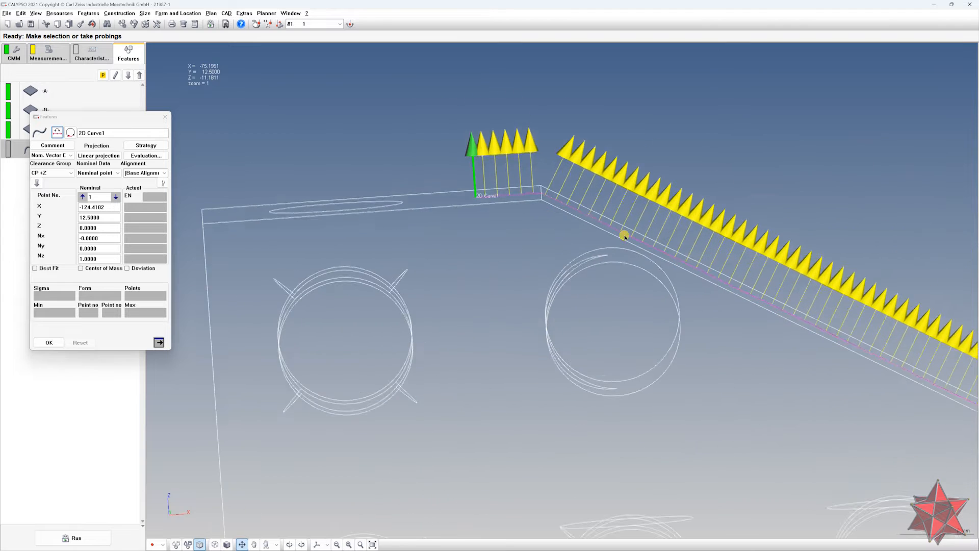
pyautogui.moveTo(670, 118); pyautogui.dragTo(602, 301, button='right')
pyautogui.scroll(-2, 602, 301)
pyautogui.scroll(-10, 602, 301)
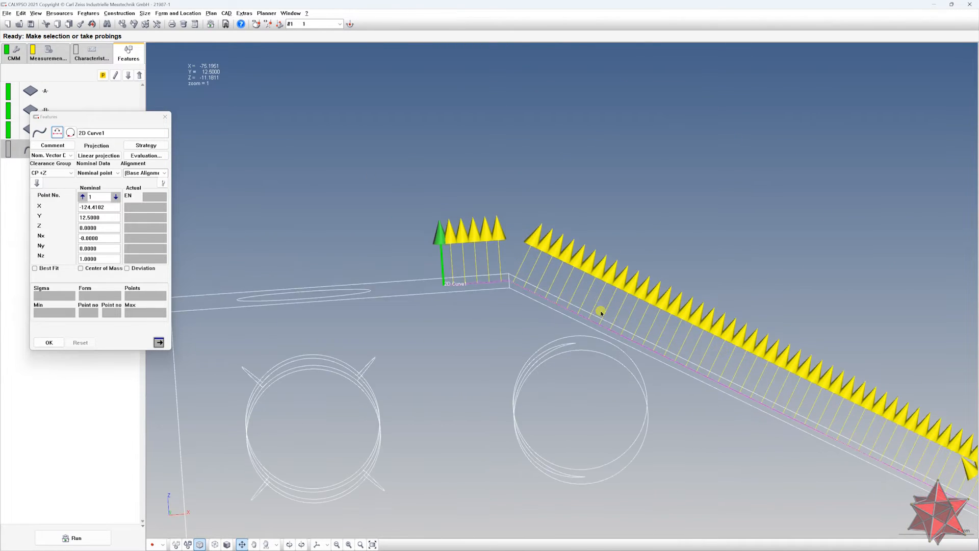
pyautogui.moveTo(824, 170); pyautogui.dragTo(734, 189, button='right')
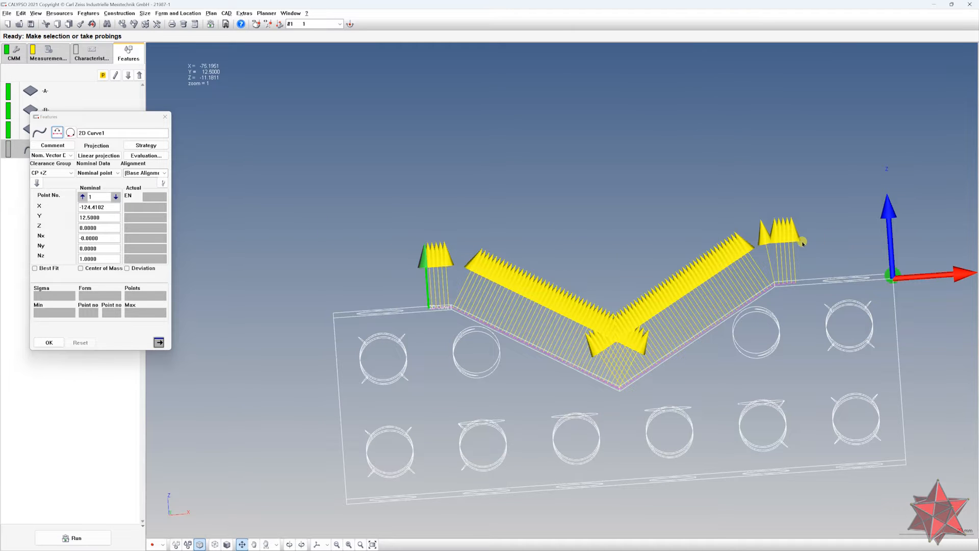
pyautogui.moveTo(592, 212); pyautogui.dragTo(599, 190, button='right')
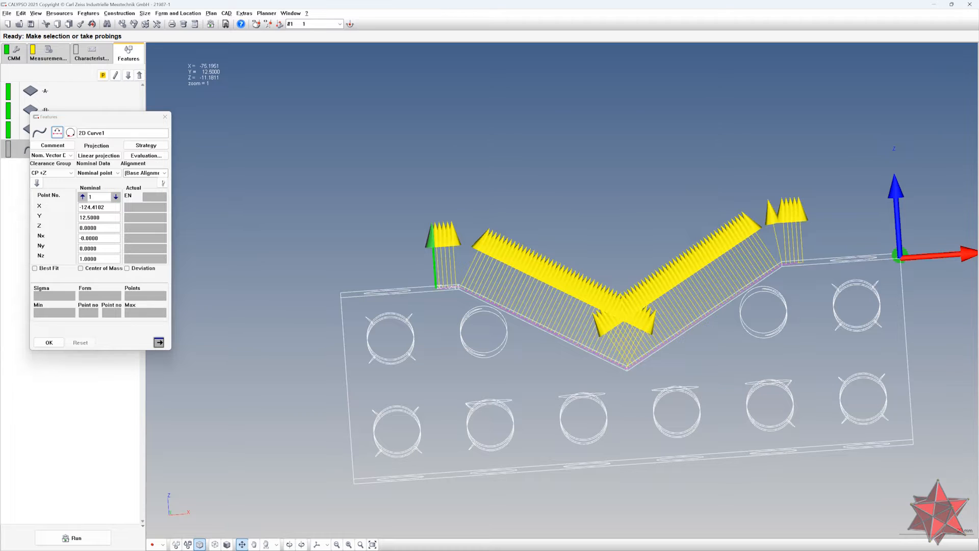
# - Show the point numbers on the 2D curve and inspect the numbering from its start point across the first corner
pyautogui.moveTo(101, 121); pyautogui.dragTo(183, 117)
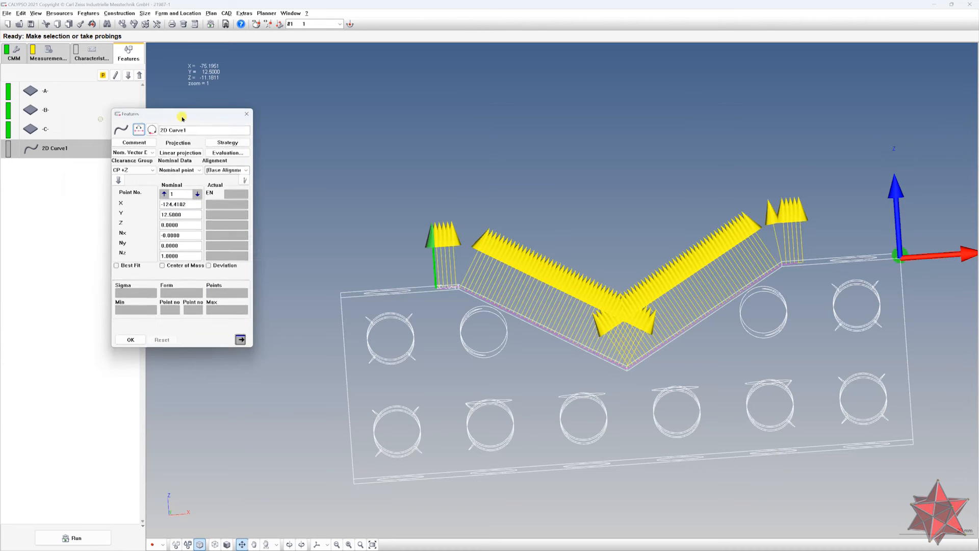
pyautogui.rightClick(661, 128)
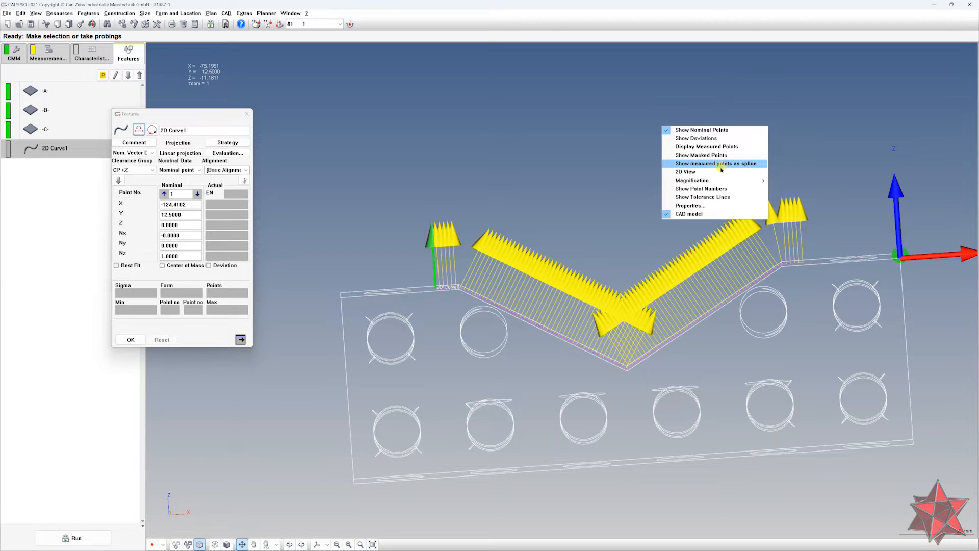
pyautogui.moveTo(708, 181)
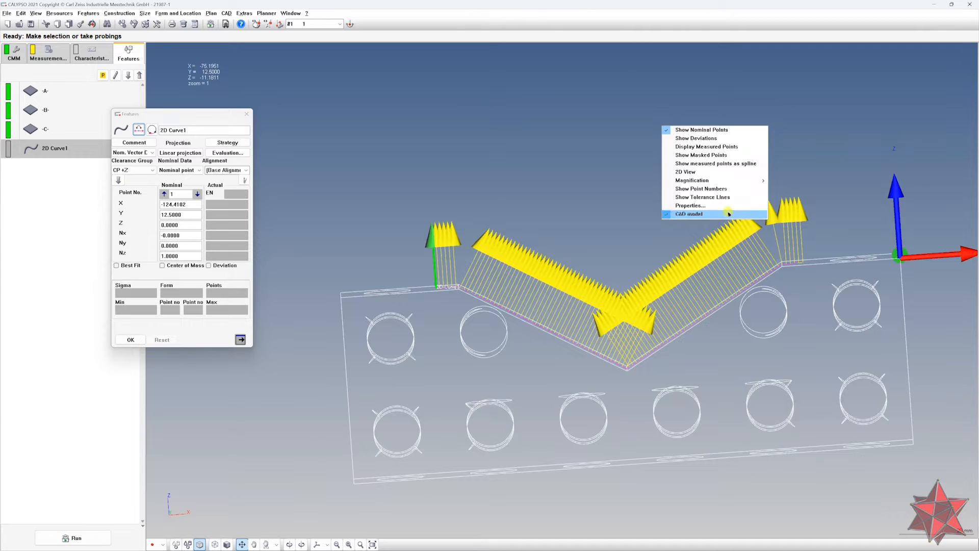
pyautogui.click(701, 189)
pyautogui.scroll(6, 483, 286)
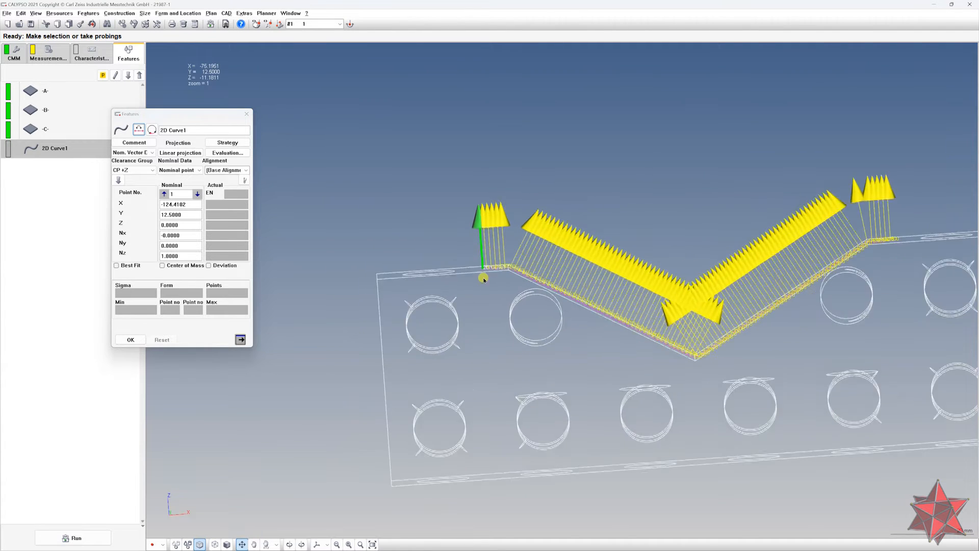
pyautogui.scroll(6, 483, 286)
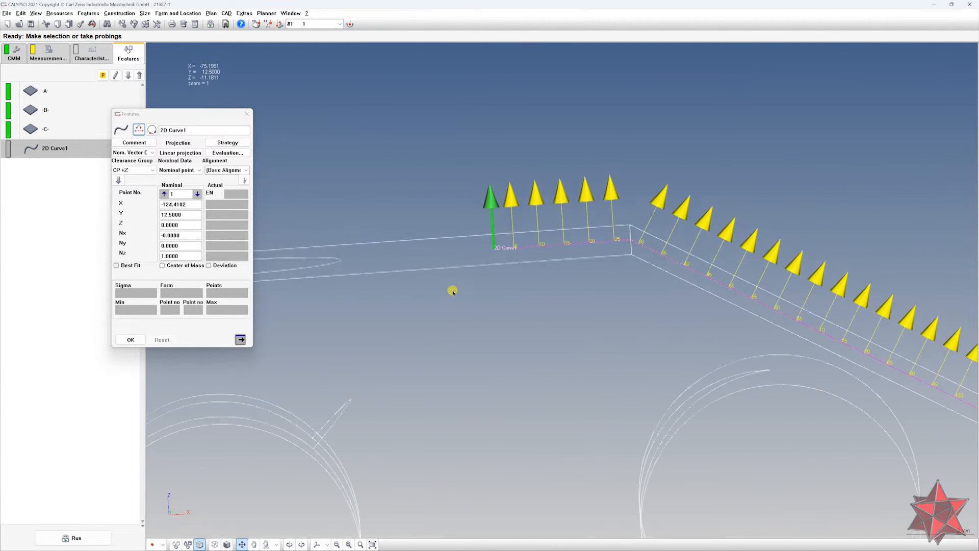
pyautogui.scroll(5, 529, 289)
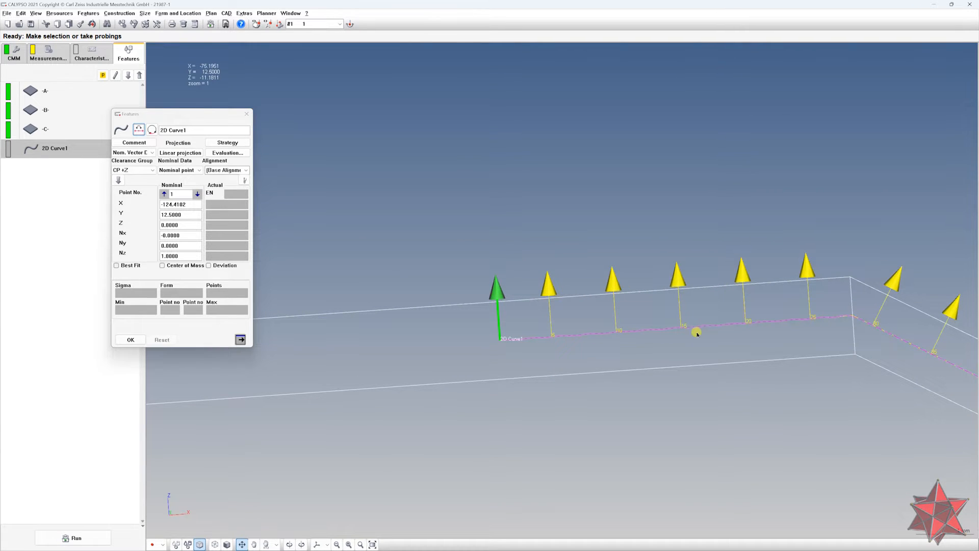
pyautogui.moveTo(882, 210); pyautogui.dragTo(697, 192)
pyautogui.scroll(-5, 704, 227)
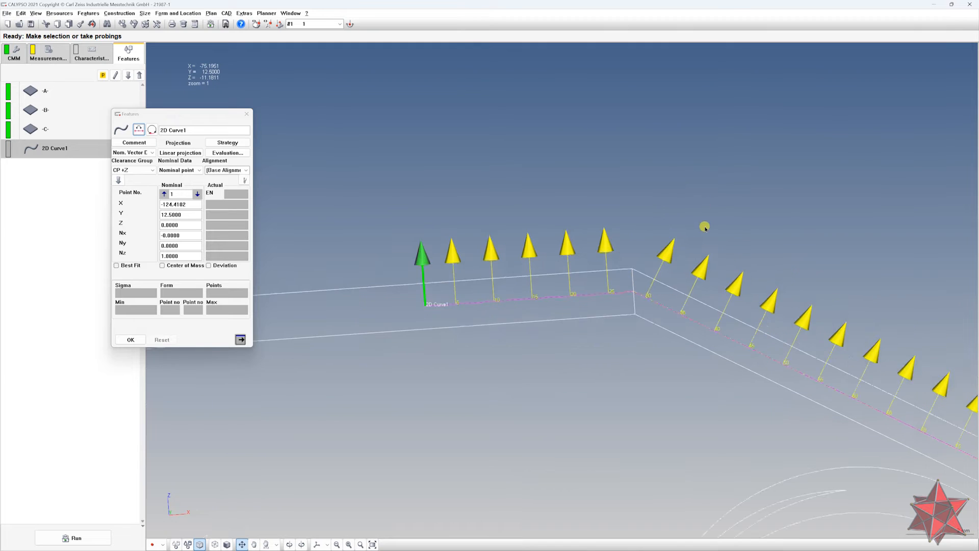
pyautogui.scroll(3, 703, 225)
# - Turn on the display of all nominal points in the measuring point display properties and inspect them along the V-notch
pyautogui.rightClick(650, 142)
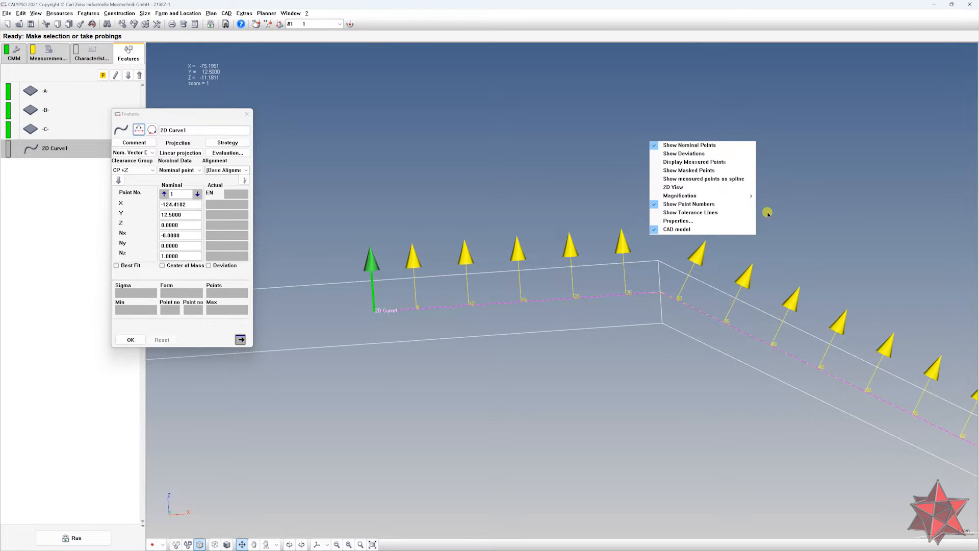
pyautogui.click(726, 220)
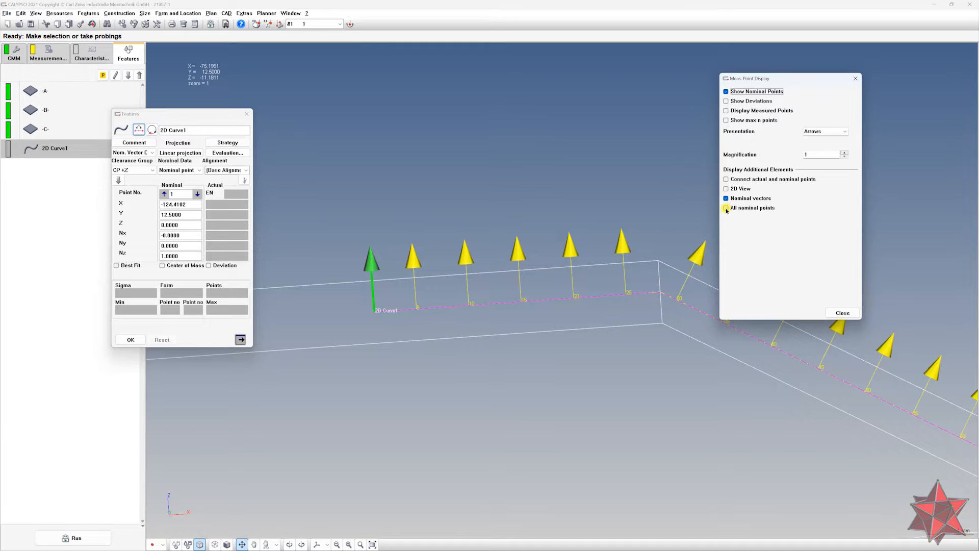
pyautogui.click(726, 208)
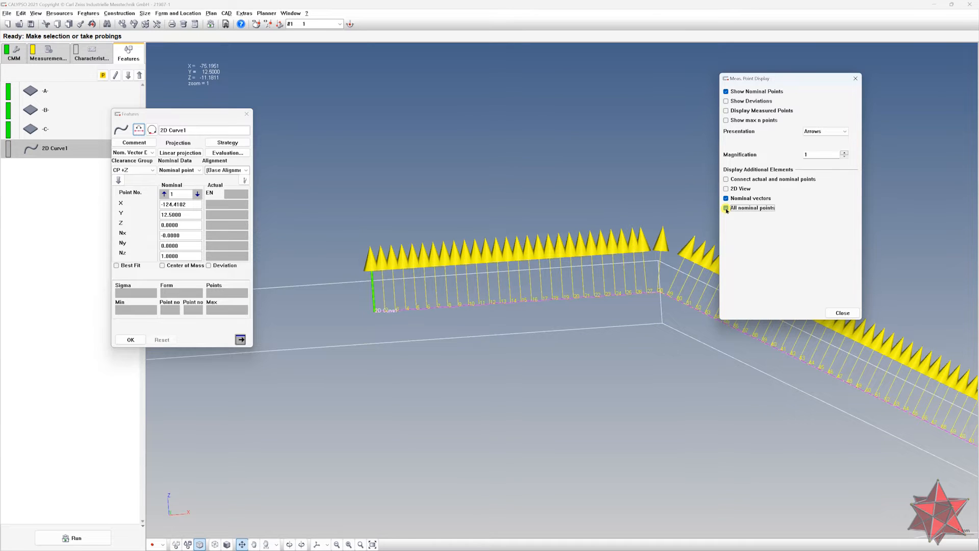
pyautogui.scroll(-5, 747, 443)
pyautogui.moveTo(833, 433); pyautogui.dragTo(339, 326)
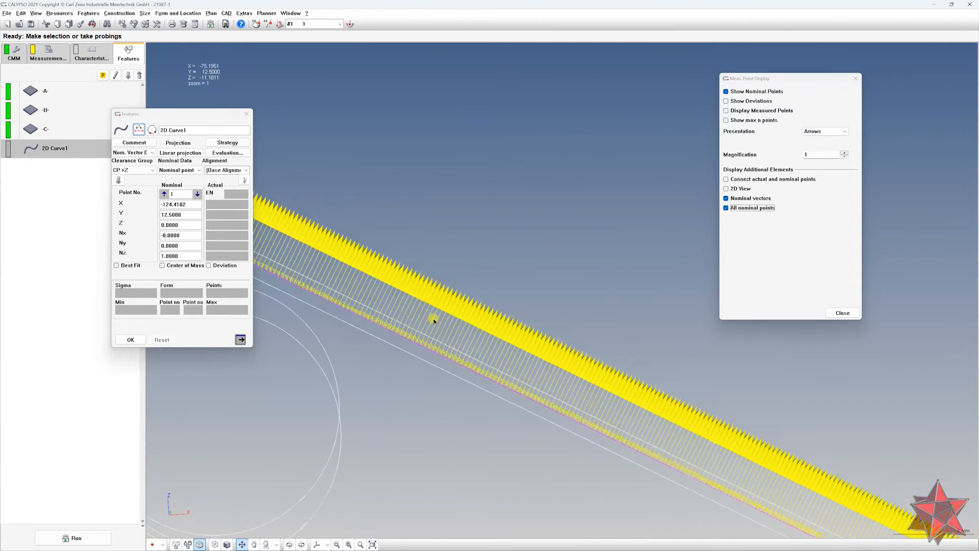
pyautogui.scroll(-3, 672, 354)
pyautogui.scroll(-3, 671, 354)
pyautogui.moveTo(906, 352); pyautogui.dragTo(975, 291)
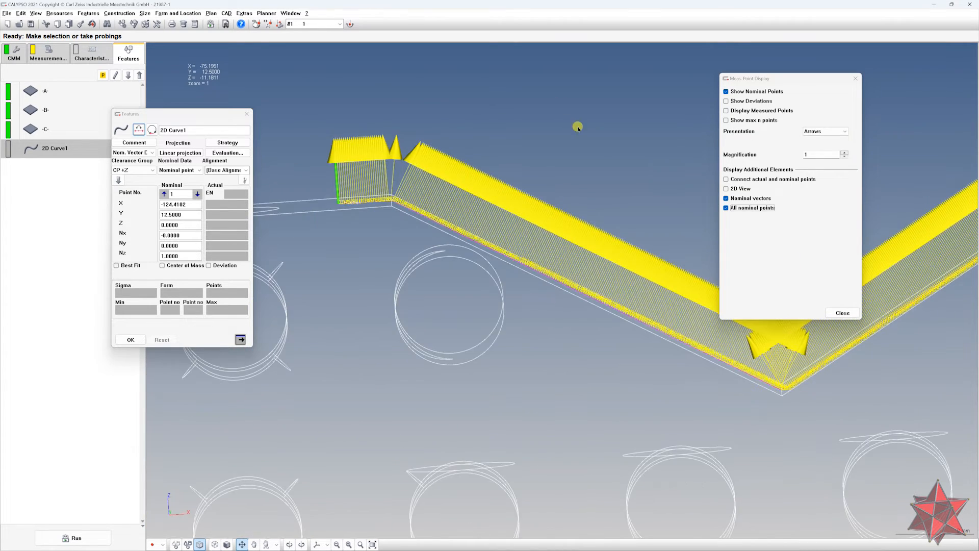
pyautogui.moveTo(578, 126); pyautogui.dragTo(849, 187)
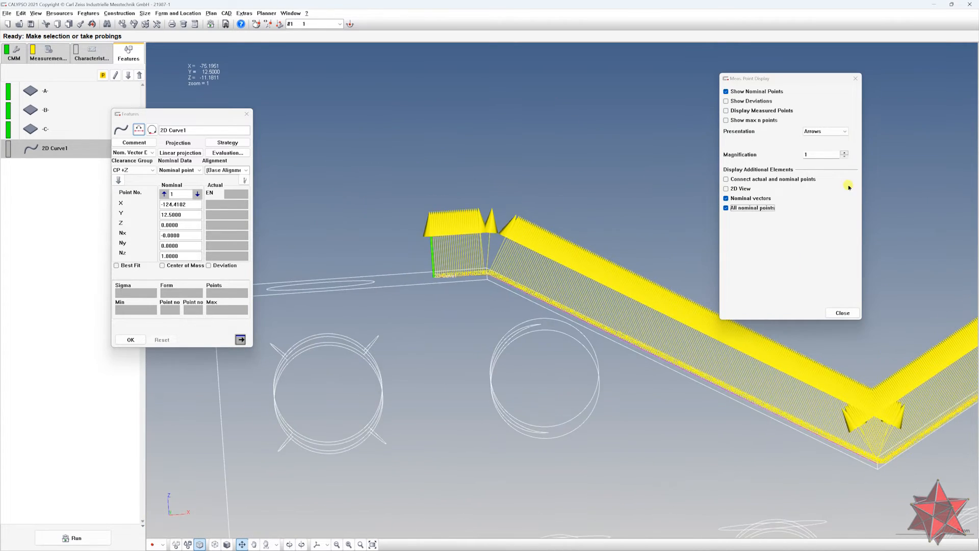
# - Turn off the display of all nominal points and close the measuring point display properties
pyautogui.click(744, 208)
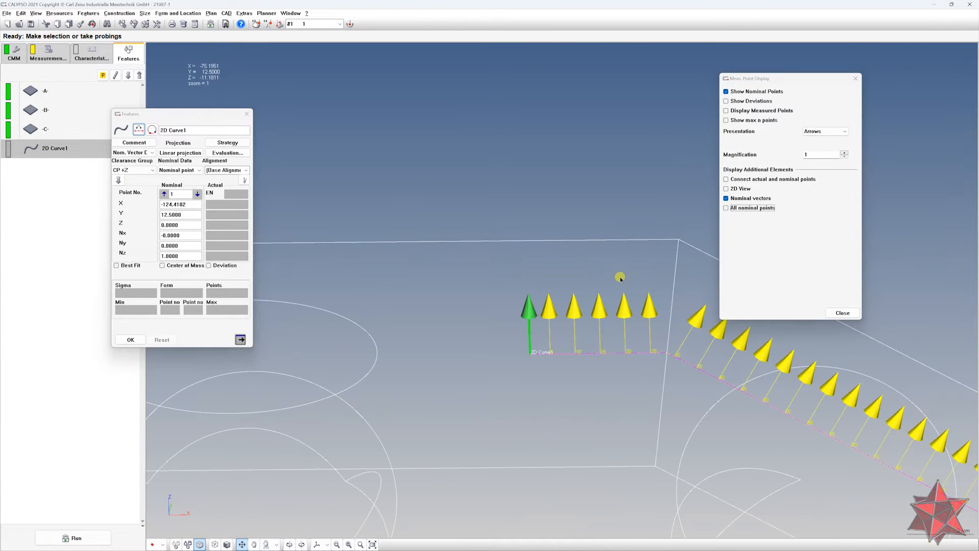
pyautogui.moveTo(616, 243); pyautogui.dragTo(515, 243)
pyautogui.scroll(-3, 538, 255)
pyautogui.moveTo(621, 203); pyautogui.dragTo(553, 208)
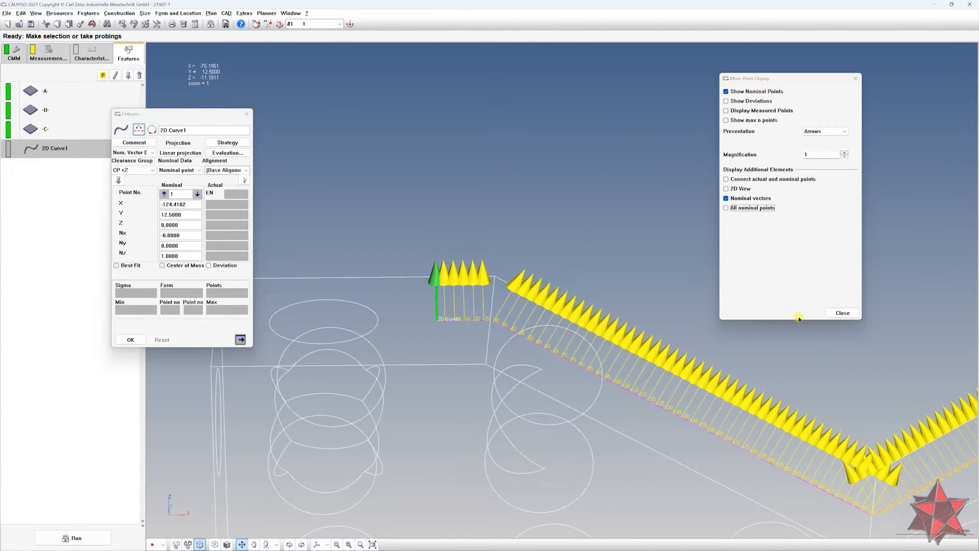
pyautogui.click(842, 312)
# - Check the curve's vectors once more, accept the 2D curve definition and execute its measurement
pyautogui.moveTo(681, 308); pyautogui.dragTo(632, 291)
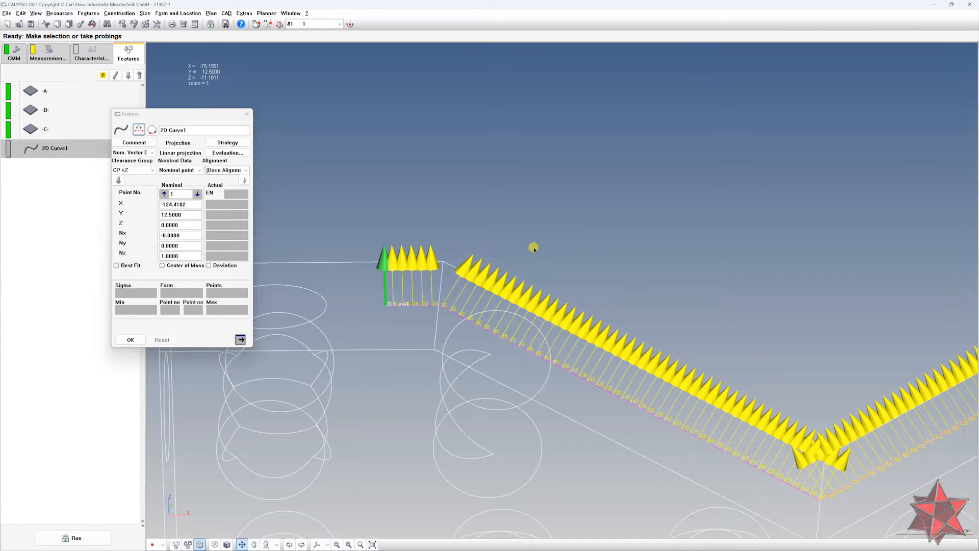
pyautogui.moveTo(573, 193); pyautogui.dragTo(309, 344, button='middle')
pyautogui.scroll(-3, 472, 249)
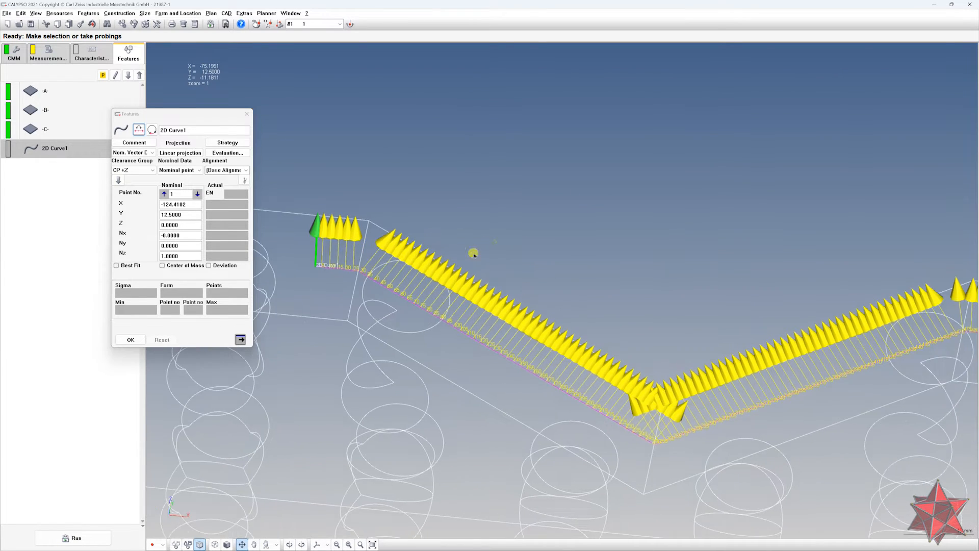
pyautogui.moveTo(787, 242); pyautogui.dragTo(683, 232, button='middle')
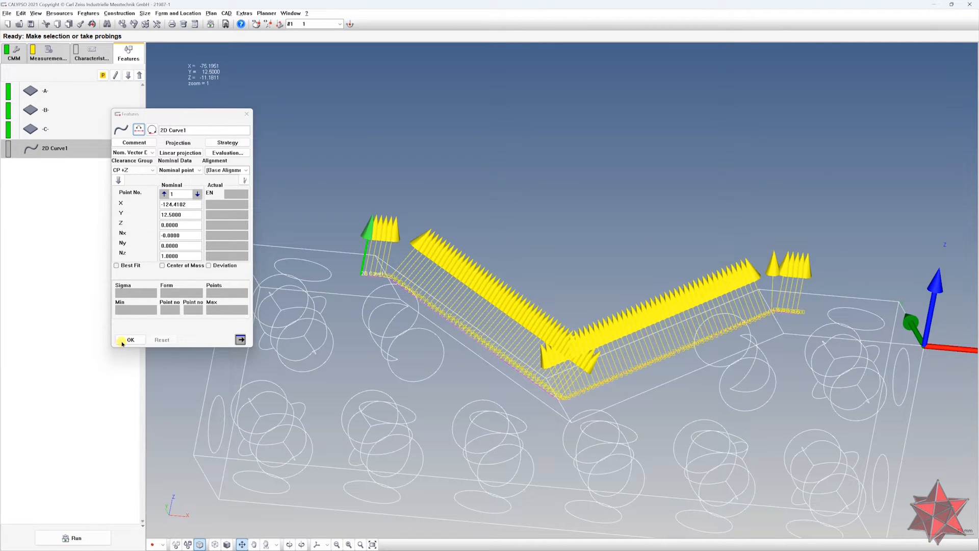
pyautogui.click(122, 340)
pyautogui.rightClick(60, 147)
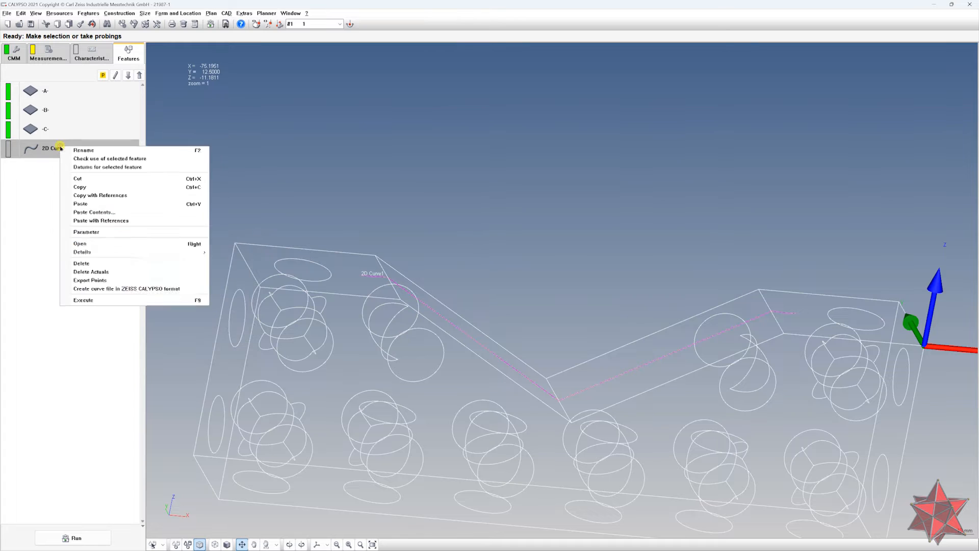
pyautogui.click(135, 301)
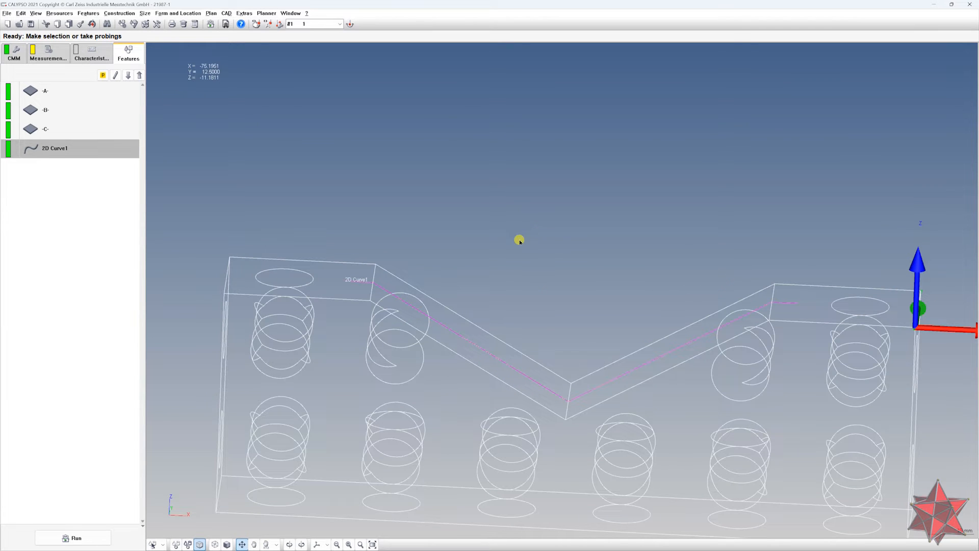
# - Reopen the 2D curve feature and display its measured points, looking closely at the V-notch vertex
pyautogui.doubleClick(55, 148)
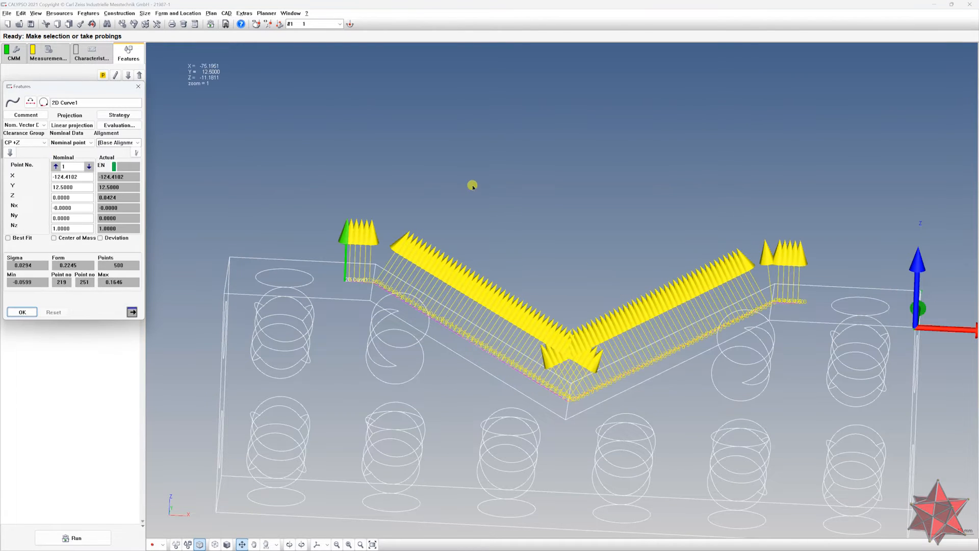
pyautogui.rightClick(526, 186)
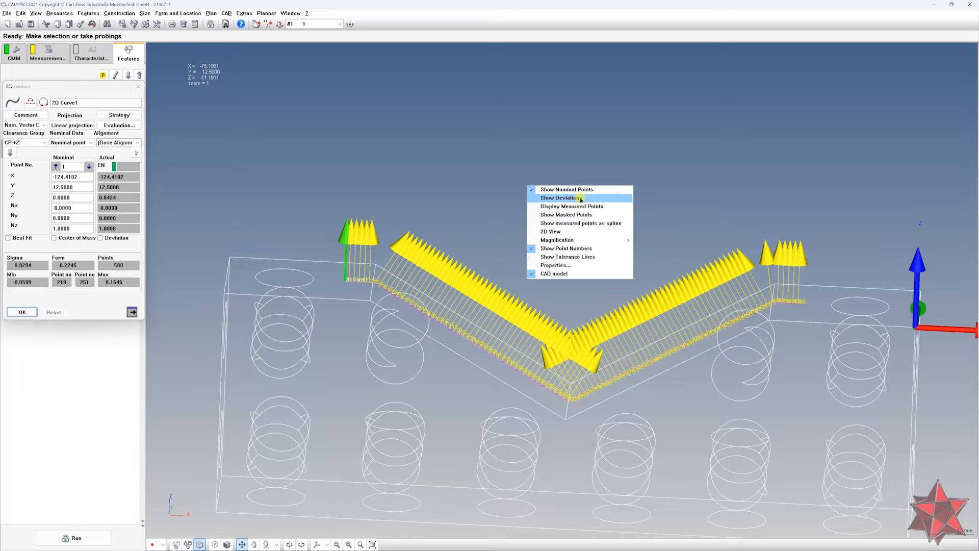
pyautogui.click(580, 216)
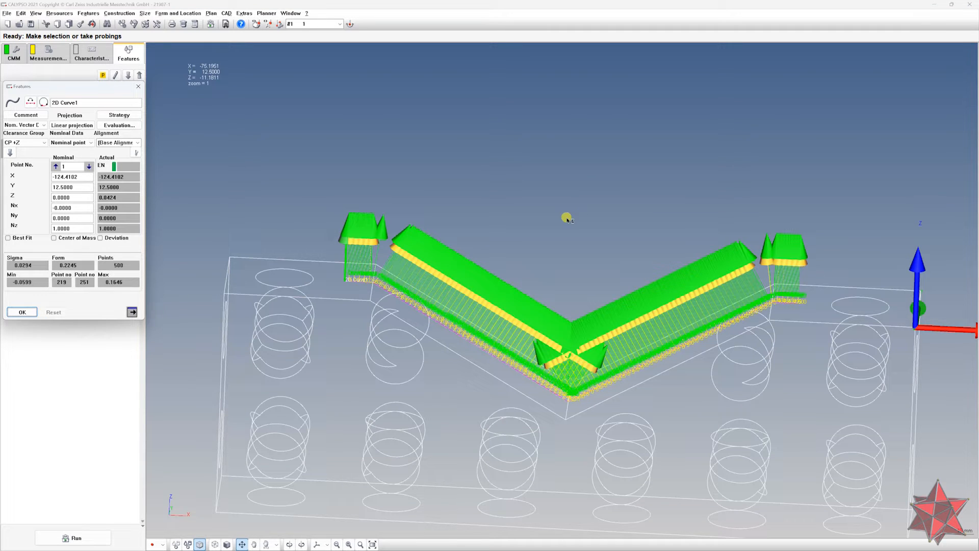
pyautogui.moveTo(574, 219); pyautogui.dragTo(552, 220, button='middle')
pyautogui.scroll(6, 545, 411)
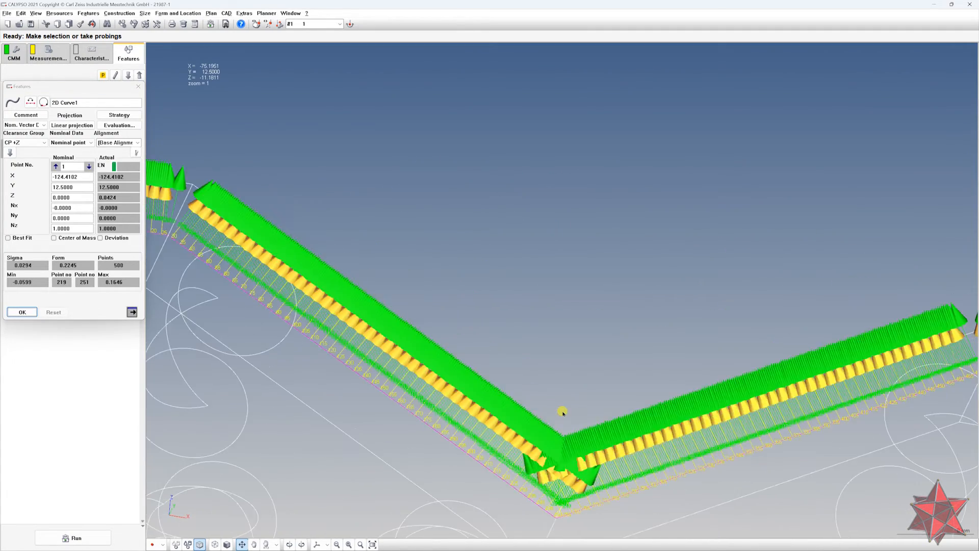
# - Examine the measured points against the nominal vectors around the V-notch vertex from several viewing angles
pyautogui.moveTo(549, 421); pyautogui.dragTo(635, 123, button='right')
pyautogui.scroll(4, 590, 245)
pyautogui.moveTo(724, 263); pyautogui.dragTo(561, 317, button='right')
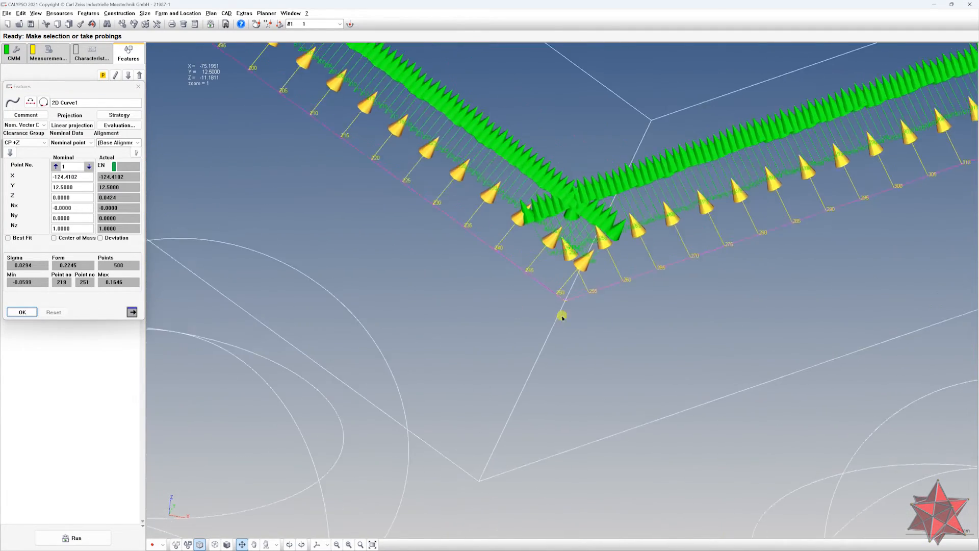
pyautogui.scroll(3, 577, 321)
pyautogui.scroll(3, 577, 322)
pyautogui.scroll(4, 535, 345)
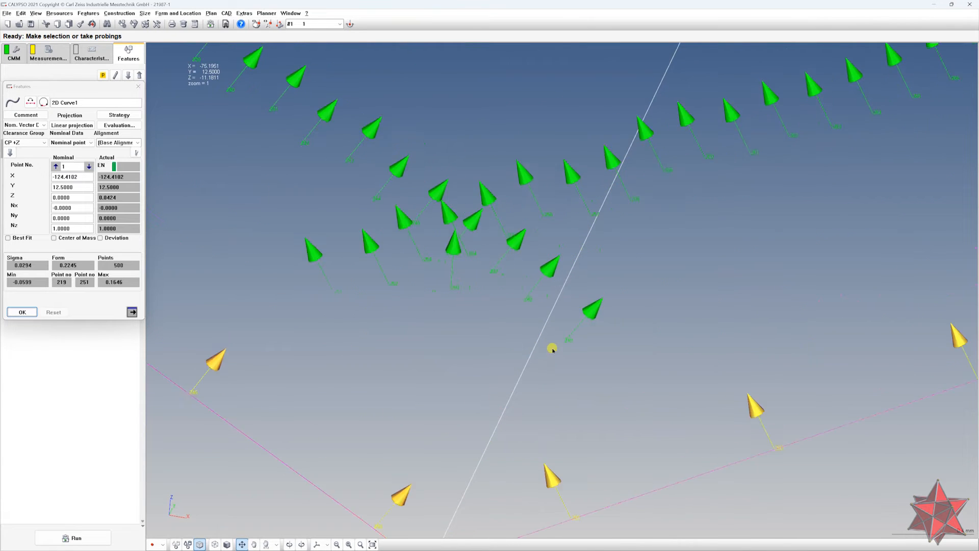
pyautogui.scroll(-5, 498, 323)
pyautogui.scroll(8, 509, 382)
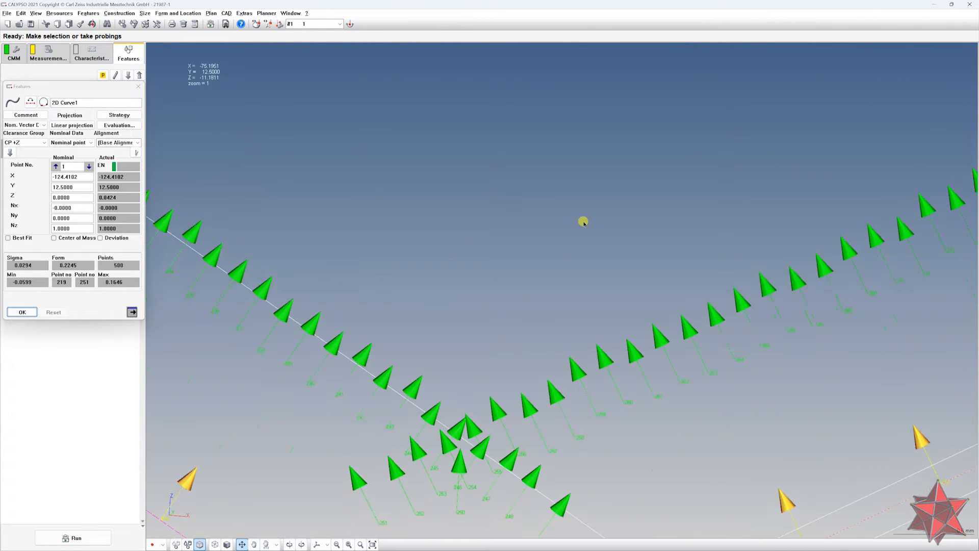
pyautogui.scroll(-3, 602, 343)
pyautogui.scroll(5, 583, 358)
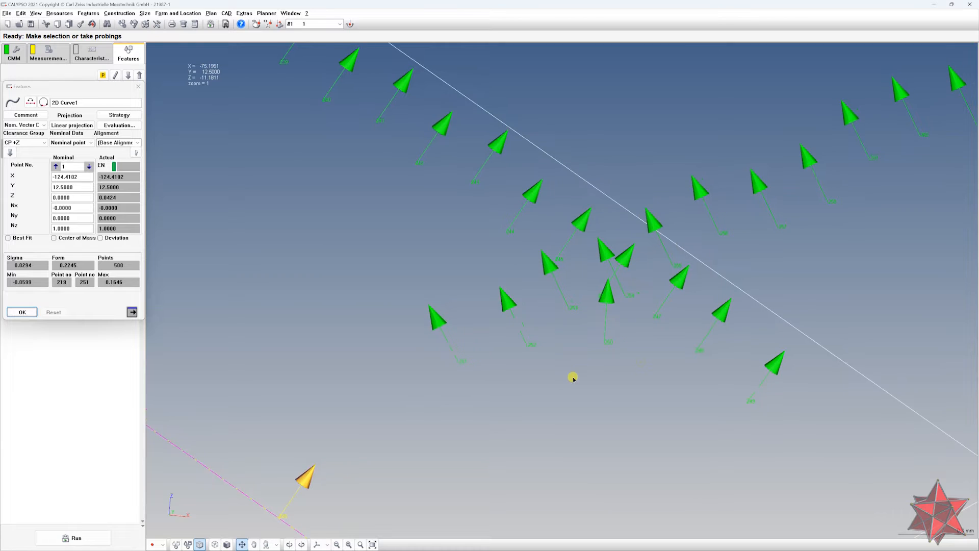
pyautogui.scroll(-2, 597, 226)
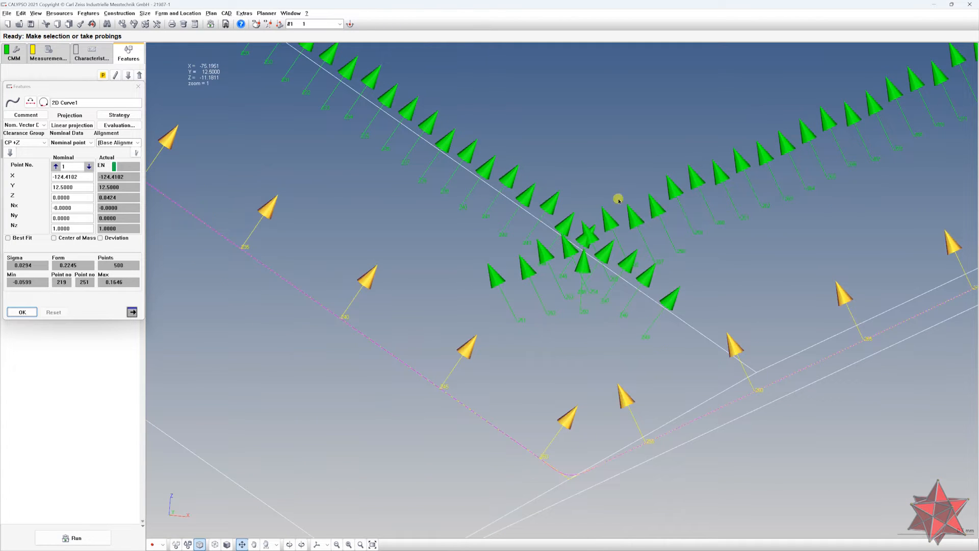
pyautogui.scroll(-1, 564, 345)
pyautogui.scroll(4, 621, 360)
pyautogui.moveTo(616, 359); pyautogui.dragTo(620, 353, button='middle')
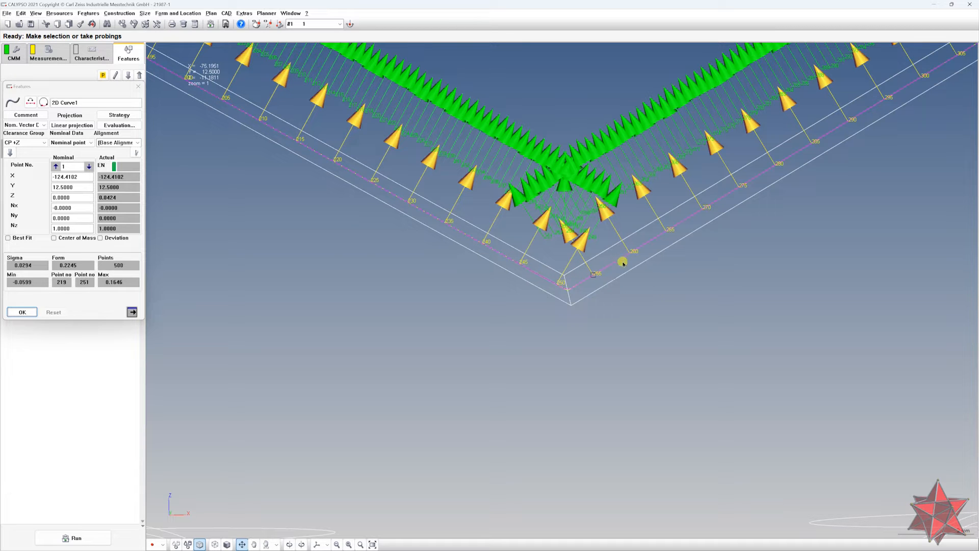
# - Compare the measured and nominal points at the start of the 2D curve, its first corner and along the sloped flank
pyautogui.scroll(-6, 589, 302)
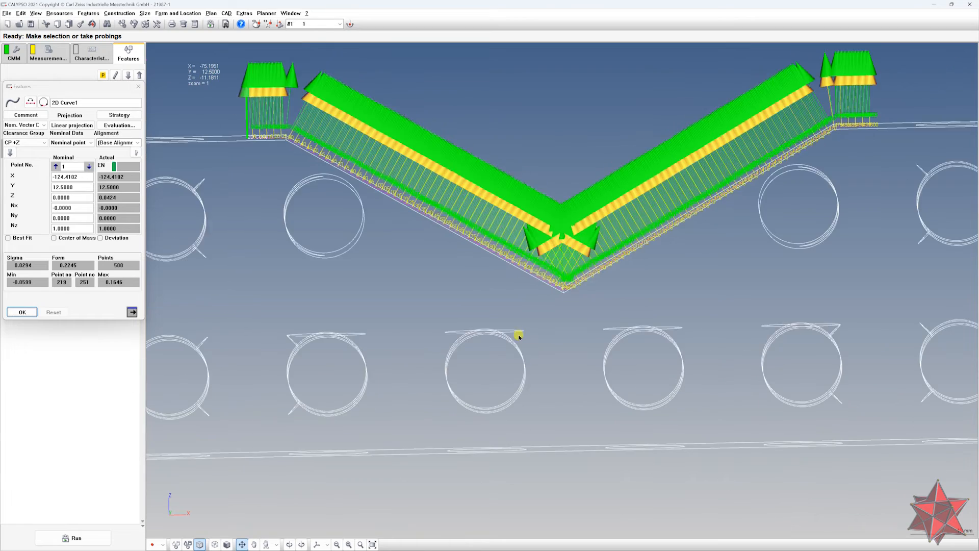
pyautogui.scroll(6, 392, 257)
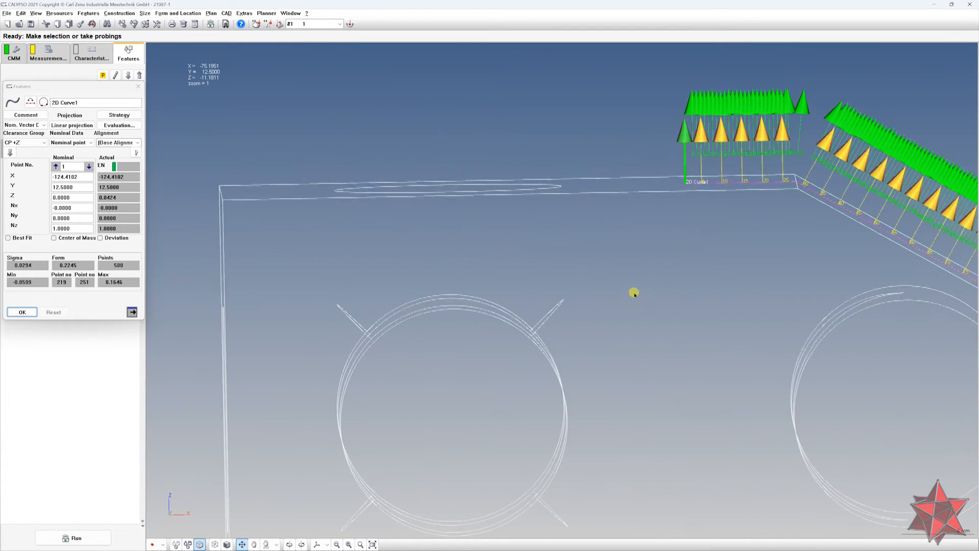
pyautogui.moveTo(676, 267); pyautogui.dragTo(498, 319)
pyautogui.scroll(7, 509, 323)
pyautogui.moveTo(607, 197); pyautogui.dragTo(522, 330)
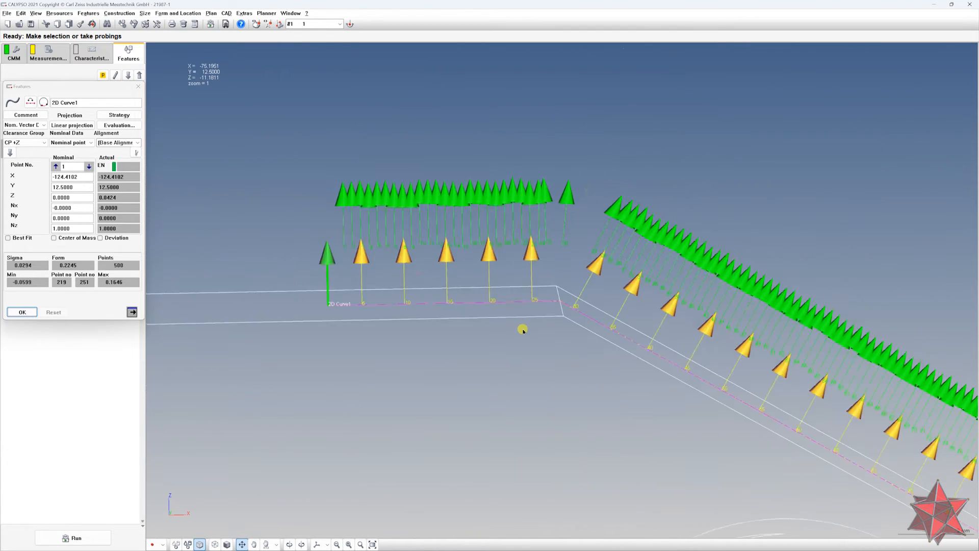
pyautogui.scroll(8, 529, 333)
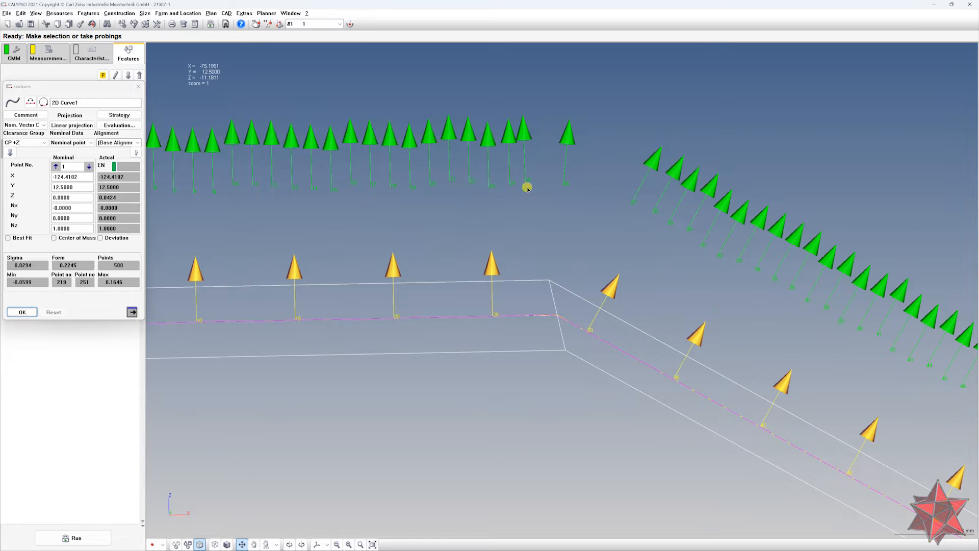
pyautogui.scroll(-8, 664, 262)
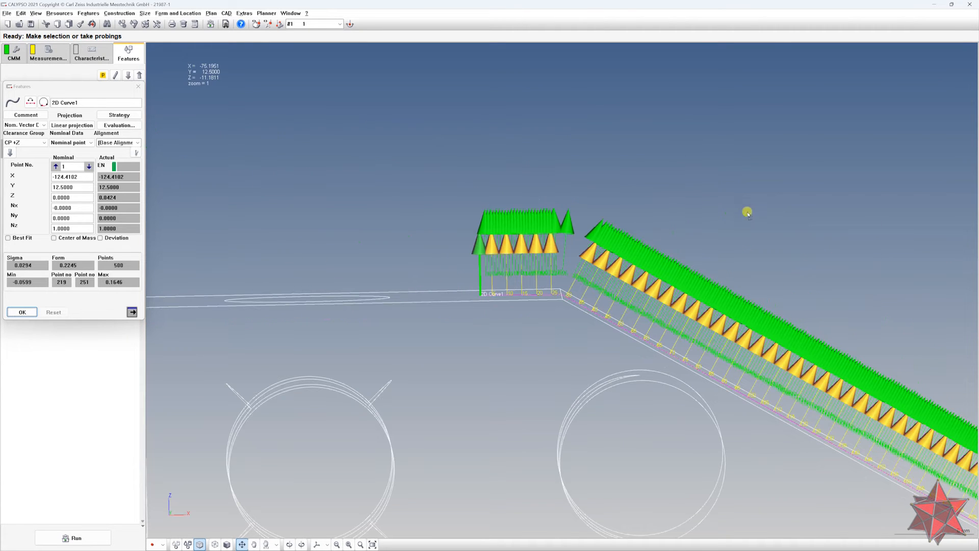
pyautogui.moveTo(523, 138); pyautogui.dragTo(306, 108)
pyautogui.moveTo(748, 164); pyautogui.dragTo(459, 191)
pyautogui.moveTo(775, 52); pyautogui.dragTo(551, 166)
pyautogui.scroll(4, 689, 270)
pyautogui.moveTo(693, 278); pyautogui.dragTo(586, 168)
# - Accept the 2D curve feature, add a Line Profile characteristic to the plan and open its definition
pyautogui.click(23, 312)
pyautogui.scroll(-2, 503, 242)
pyautogui.moveTo(498, 262); pyautogui.dragTo(765, 87)
pyautogui.click(227, 13)
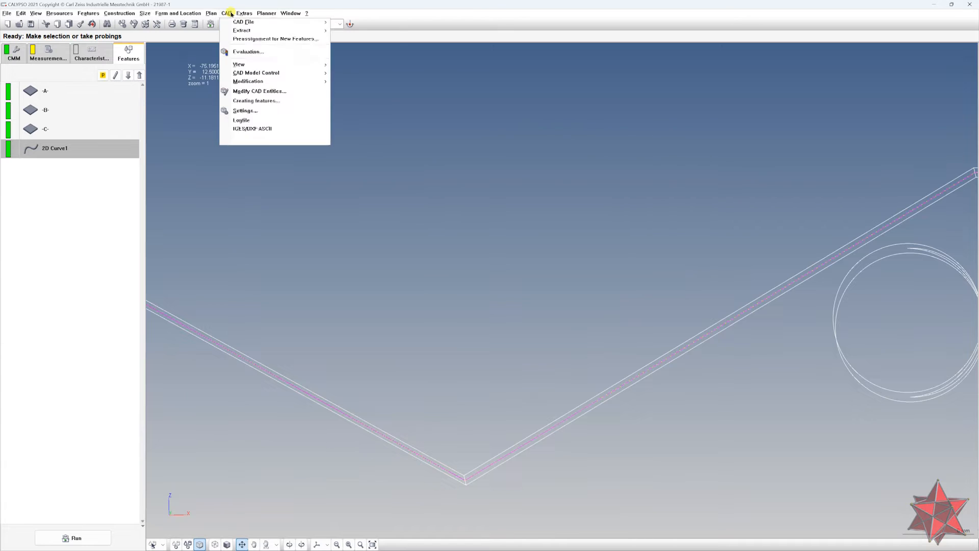
pyautogui.moveTo(178, 13)
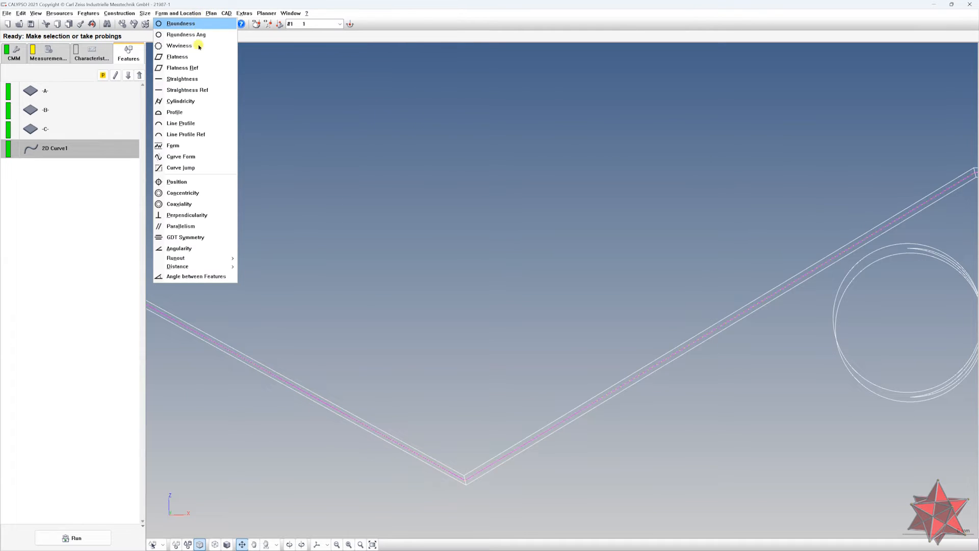
pyautogui.click(199, 123)
pyautogui.doubleClick(94, 90)
# - Assign 2D Curve1 as the feature evaluated by the line profile
pyautogui.click(16, 182)
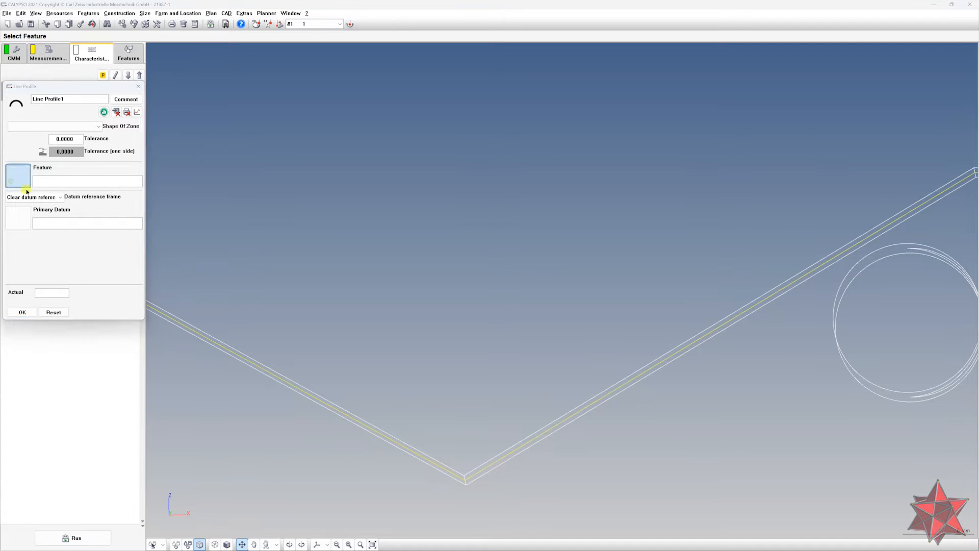
pyautogui.doubleClick(40, 152)
pyautogui.moveTo(341, 258); pyautogui.dragTo(509, 219)
pyautogui.scroll(-5, 489, 240)
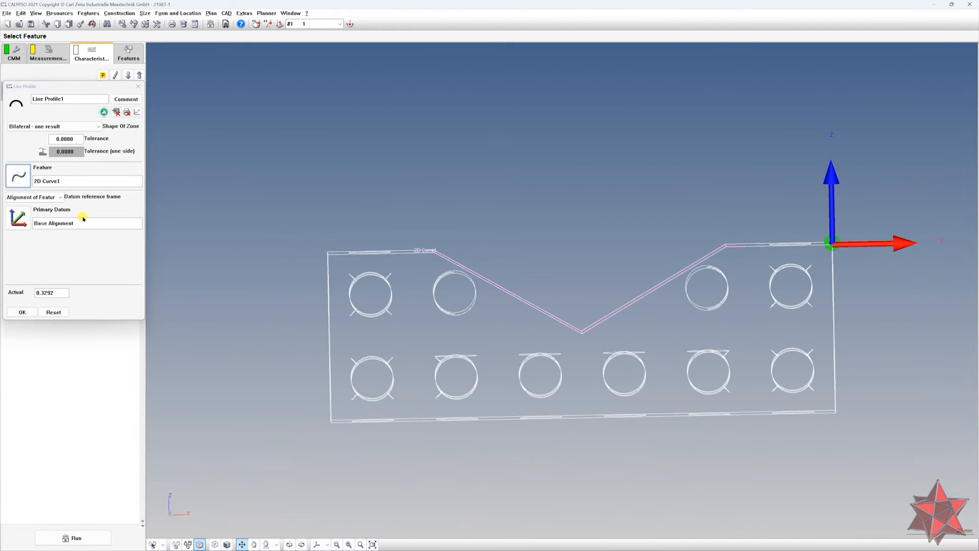
# - Set the line profile to No Datum Reference Frame with a tolerance of 0.1 and accept the characteristic
pyautogui.click(46, 199)
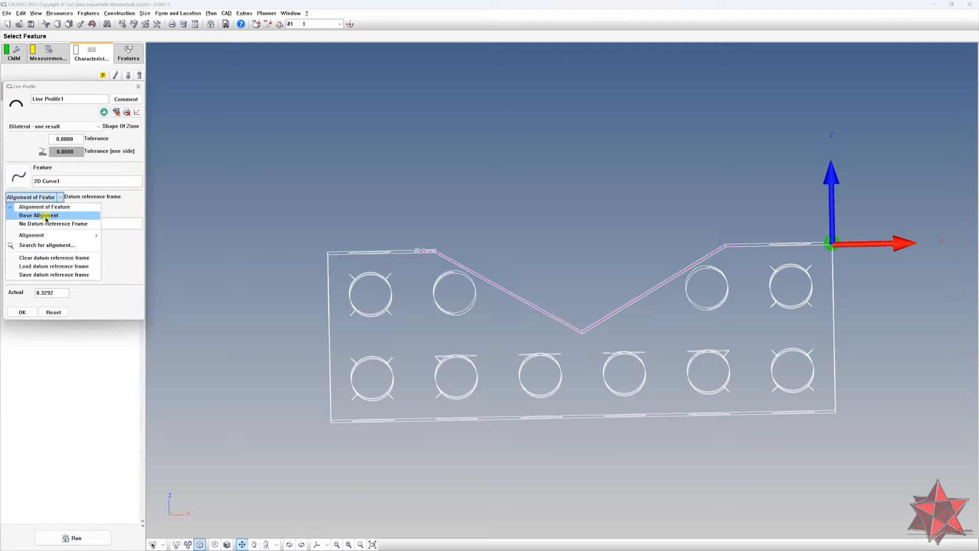
pyautogui.click(41, 223)
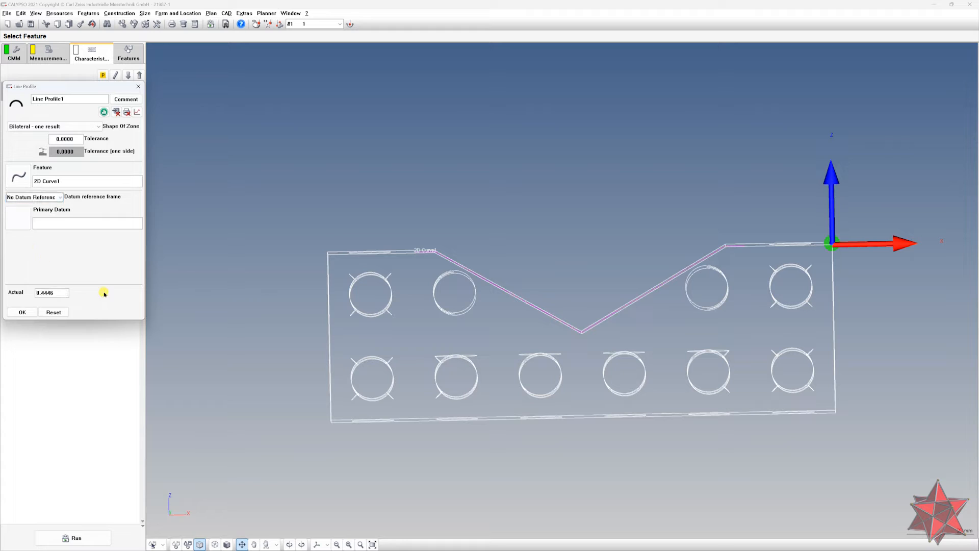
pyautogui.moveTo(77, 140); pyautogui.dragTo(30, 146)
pyautogui.write('0.1')
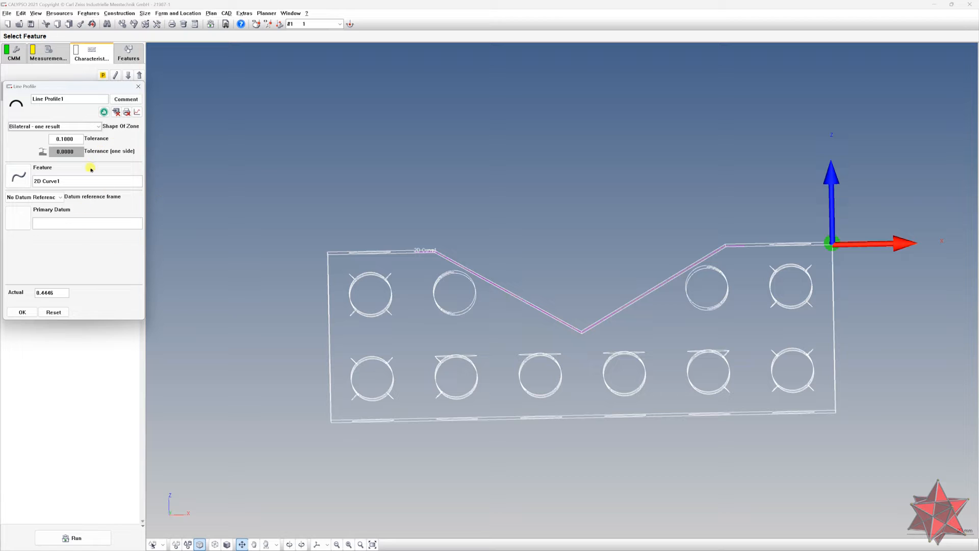
pyautogui.click(22, 312)
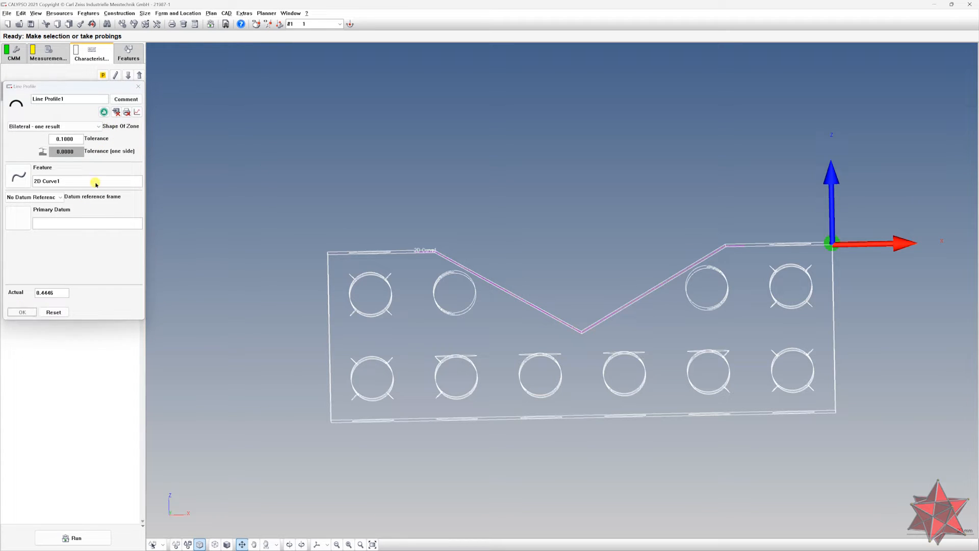
# - Reopen the line profile, generate its PiWeb line profile plot and set the plot's error scaling to 50:1
pyautogui.click(71, 92)
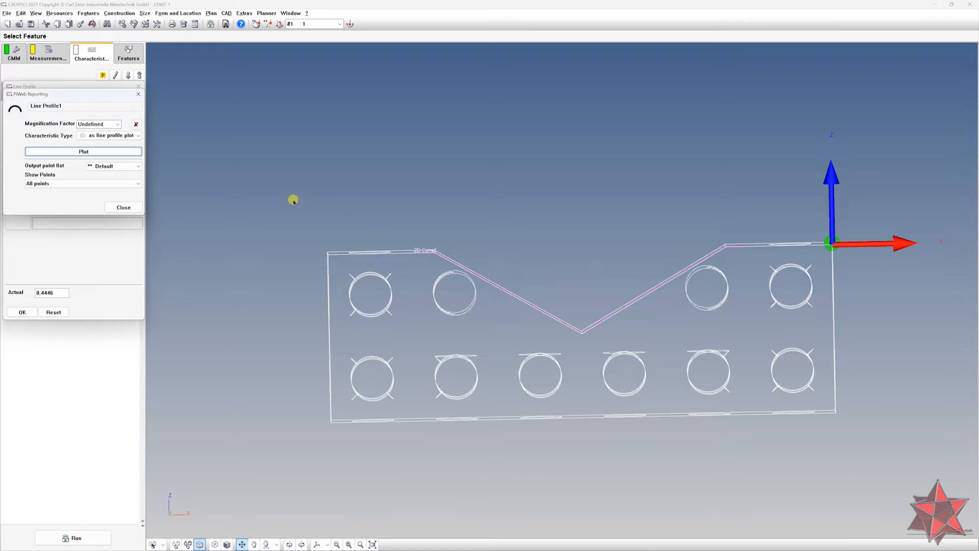
pyautogui.scroll(5, 490, 367)
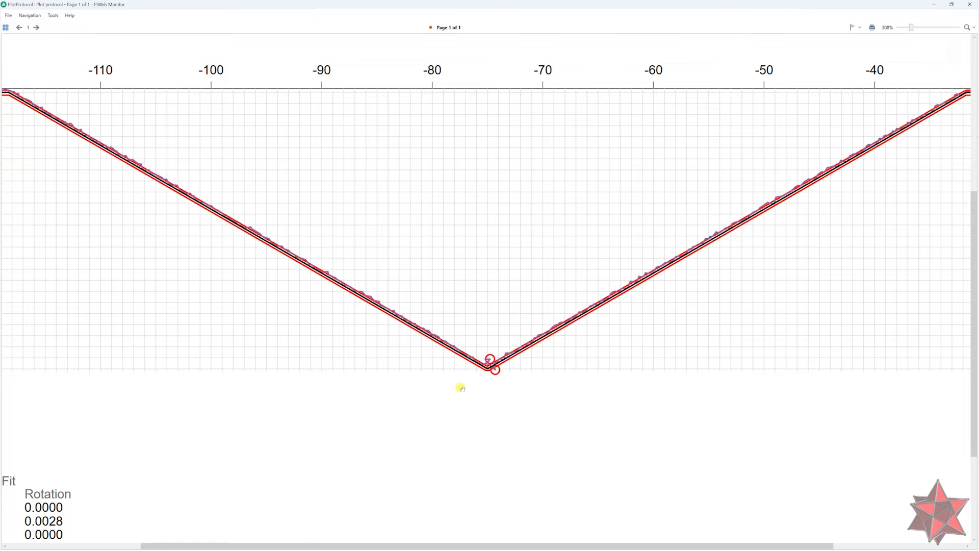
pyautogui.scroll(-1, 541, 395)
pyautogui.scroll(-2, 541, 396)
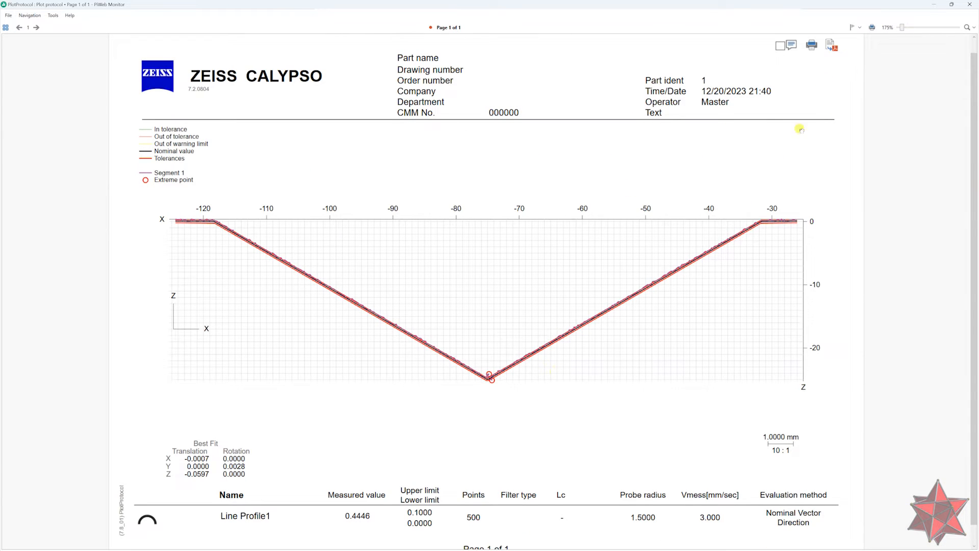
pyautogui.doubleClick(628, 274)
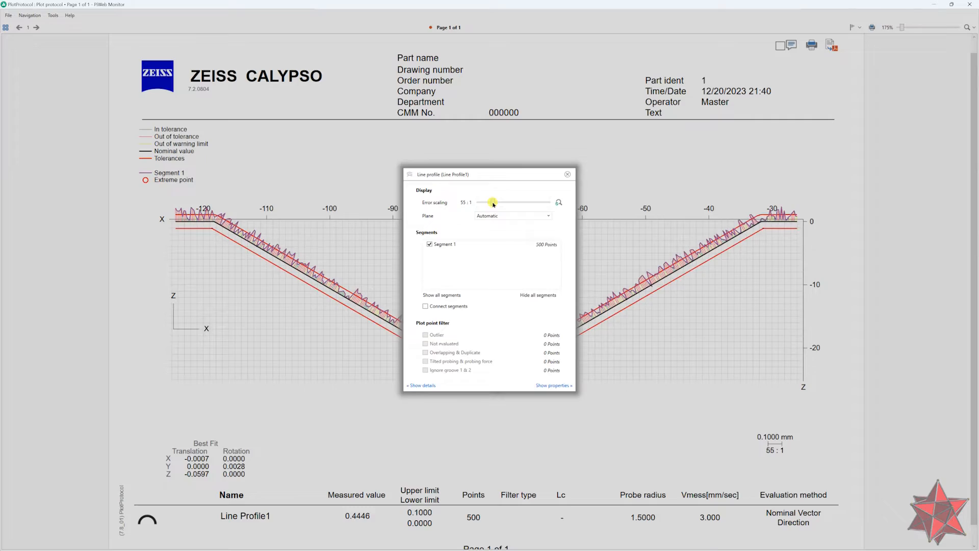
# - Examine the plotted deviations against the tolerance band at the curve's first corner, along the flank and at the V-notch vertex
pyautogui.scroll(3, 197, 225)
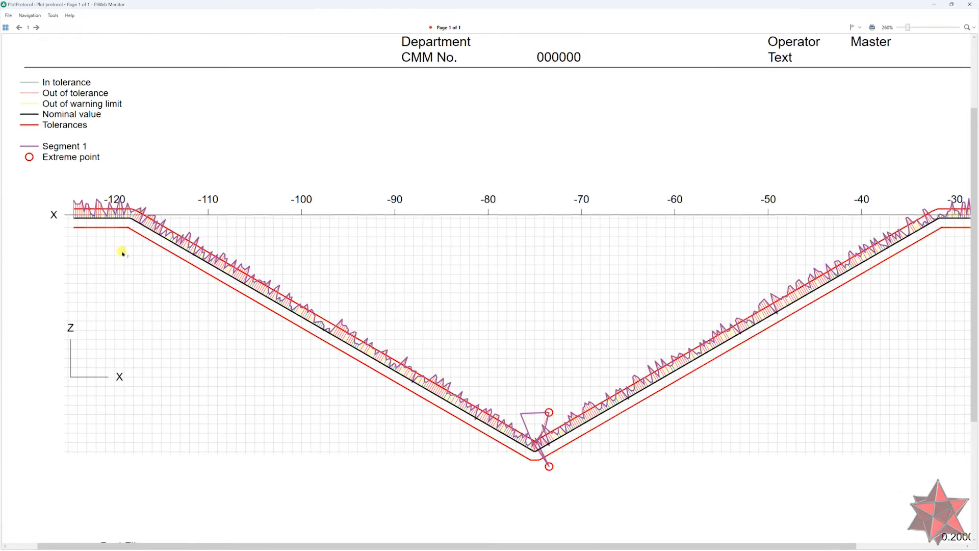
pyautogui.scroll(6, 102, 218)
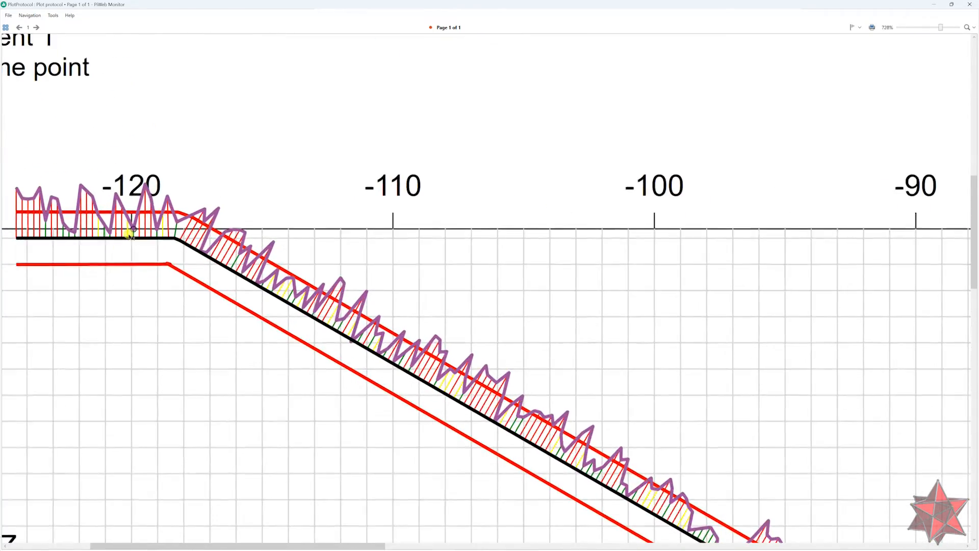
pyautogui.scroll(2, 141, 243)
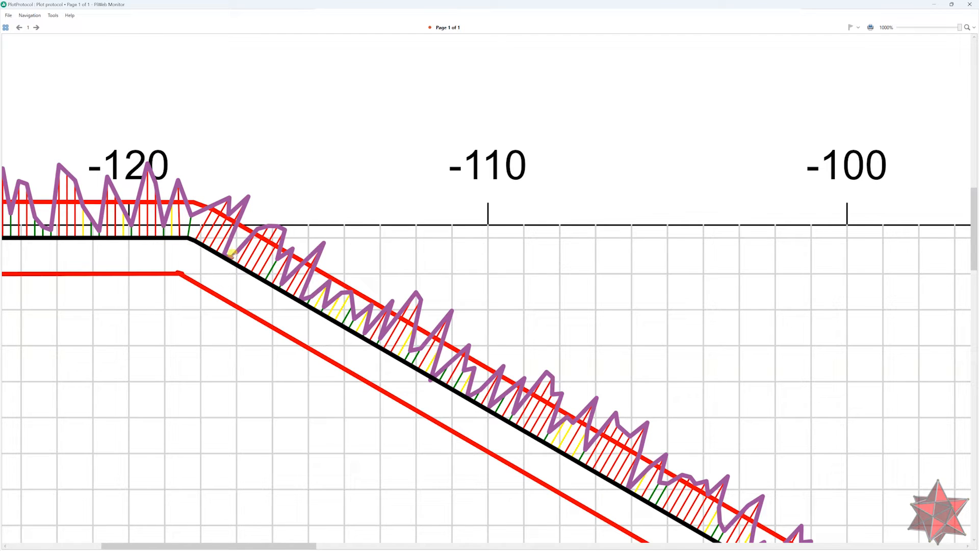
pyautogui.scroll(-2, 265, 283)
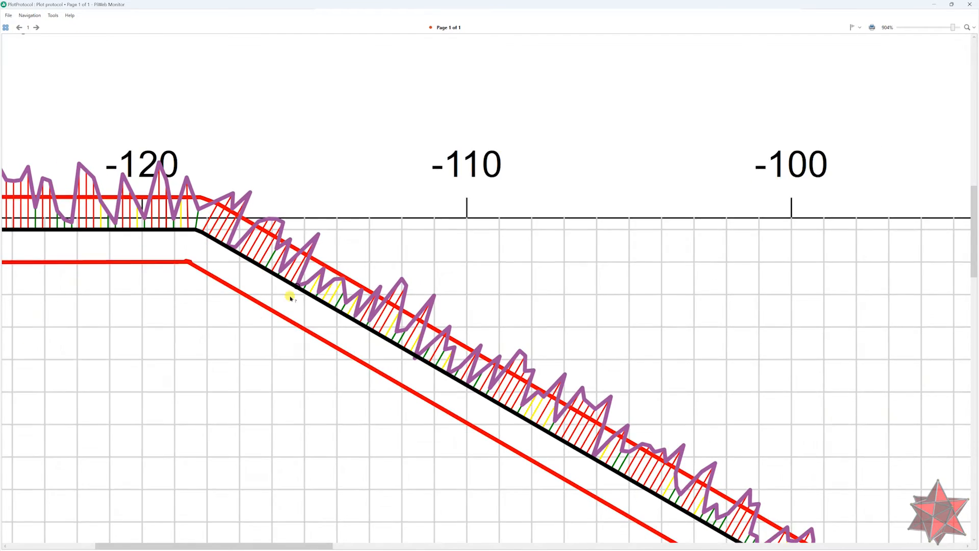
pyautogui.scroll(-3, 587, 411)
pyautogui.moveTo(770, 415); pyautogui.dragTo(437, 124)
pyautogui.moveTo(673, 285); pyautogui.dragTo(503, 269)
pyautogui.scroll(4, 620, 439)
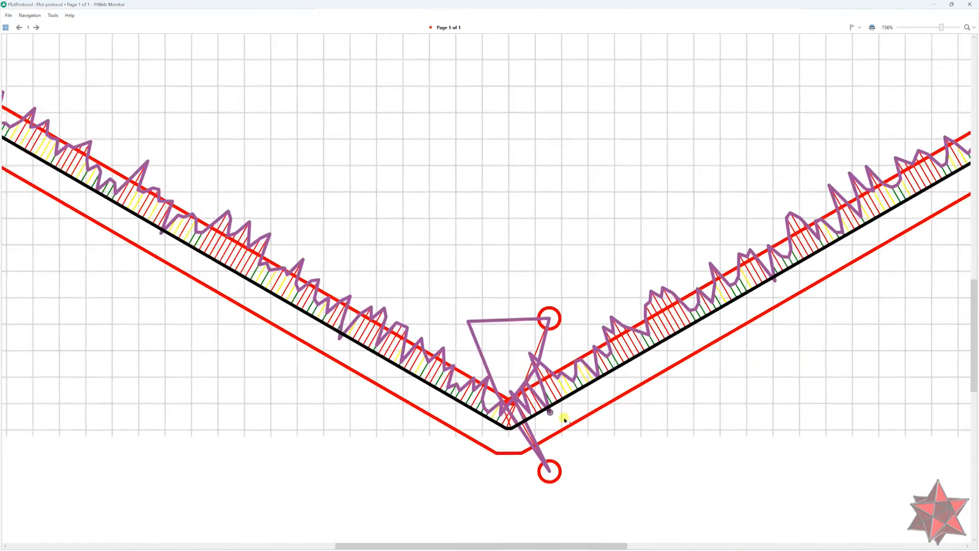
pyautogui.scroll(1, 571, 428)
pyautogui.moveTo(571, 417); pyautogui.dragTo(657, 378)
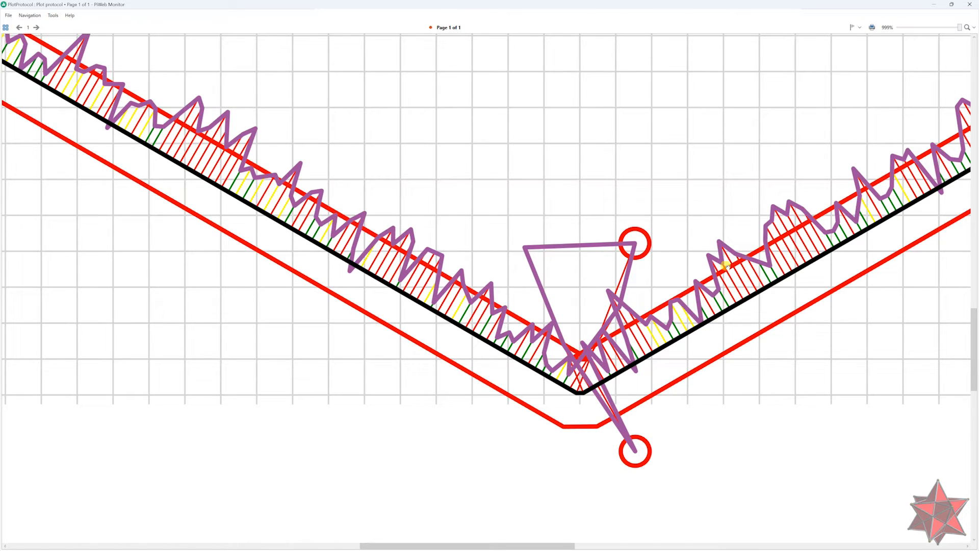
# - Review the whole line profile plot from end to end, comparing both flanks and the extreme points near the vertex
pyautogui.keyDown('ctrl'); pyautogui.scroll(-5, 754, 338); pyautogui.keyUp('ctrl')
pyautogui.keyDown('ctrl'); pyautogui.scroll(-10, 737, 366); pyautogui.keyUp('ctrl')
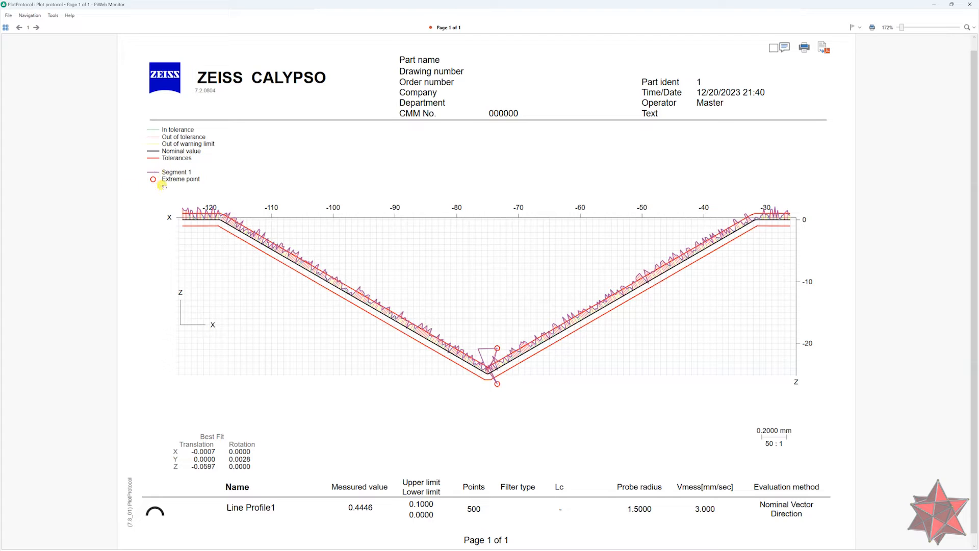
pyautogui.keyDown('ctrl'); pyautogui.scroll(3, 220, 309); pyautogui.keyUp('ctrl')
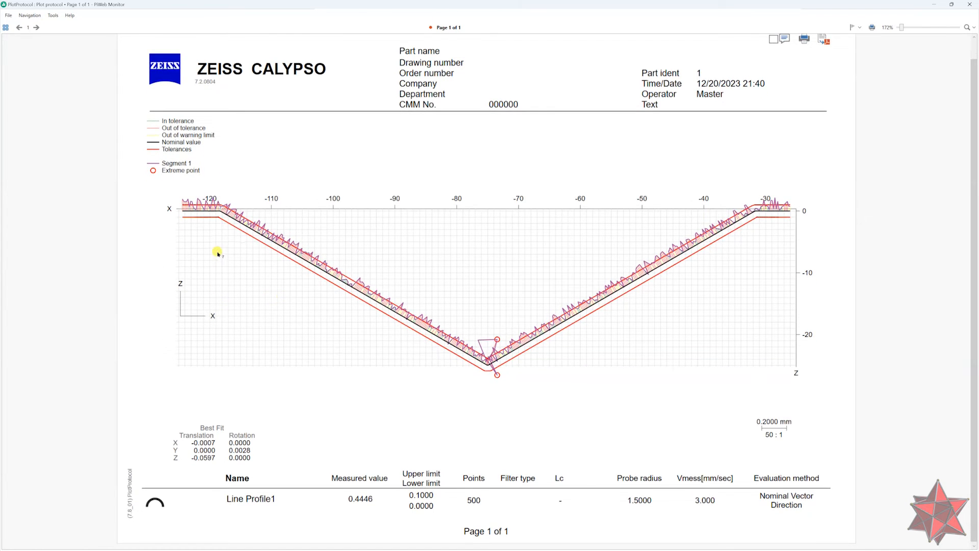
pyautogui.keyDown('ctrl'); pyautogui.scroll(1, 227, 264); pyautogui.keyUp('ctrl')
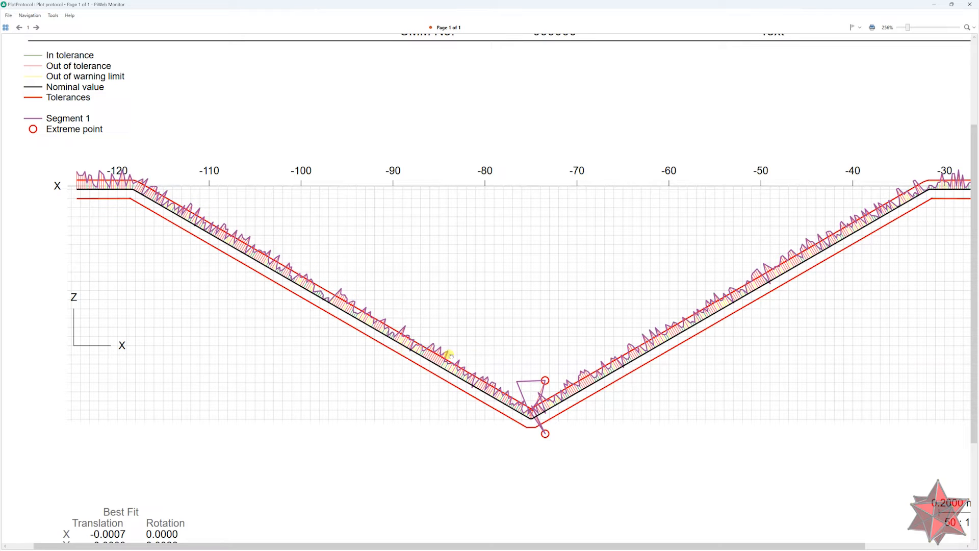
pyautogui.moveTo(940, 182); pyautogui.dragTo(762, 210)
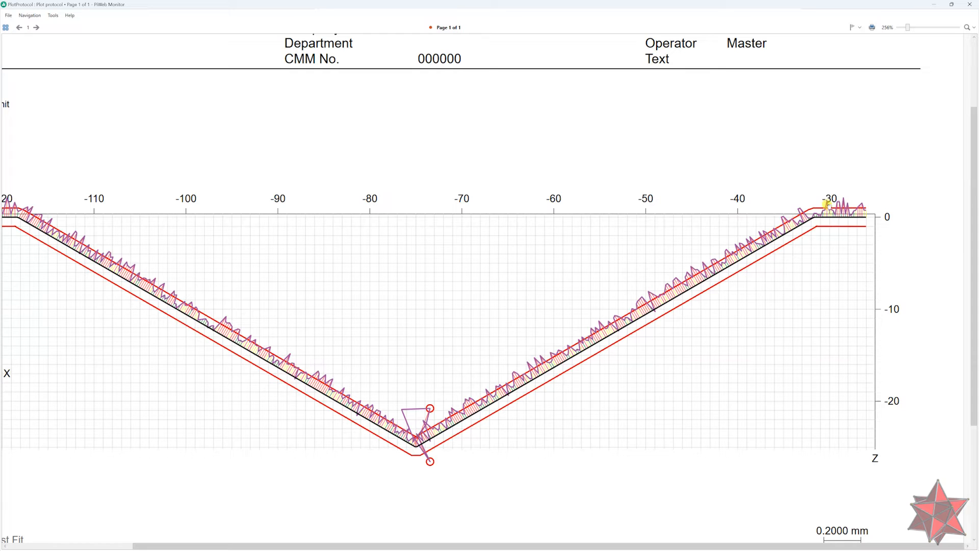
pyautogui.moveTo(507, 307); pyautogui.dragTo(781, 236)
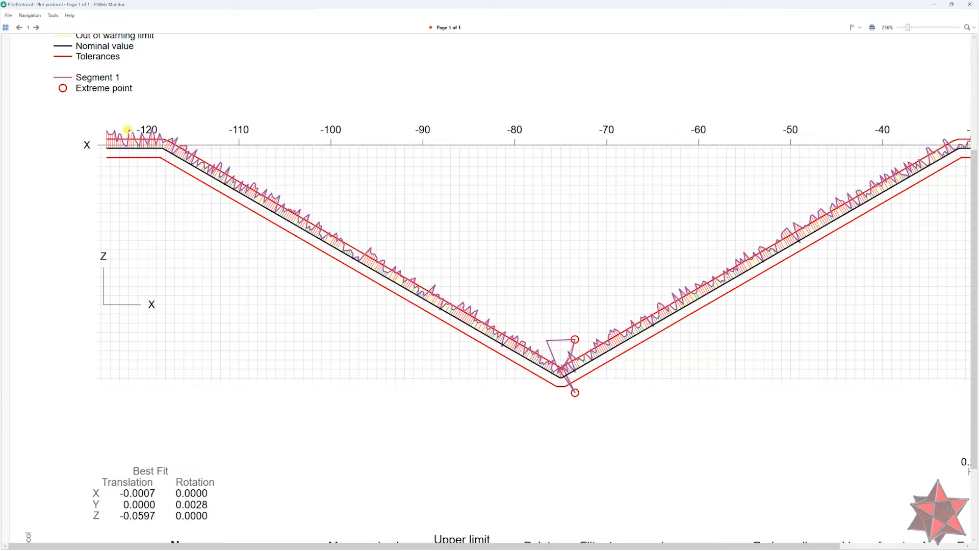
pyautogui.keyDown('ctrl'); pyautogui.scroll(6, 578, 383); pyautogui.keyUp('ctrl')
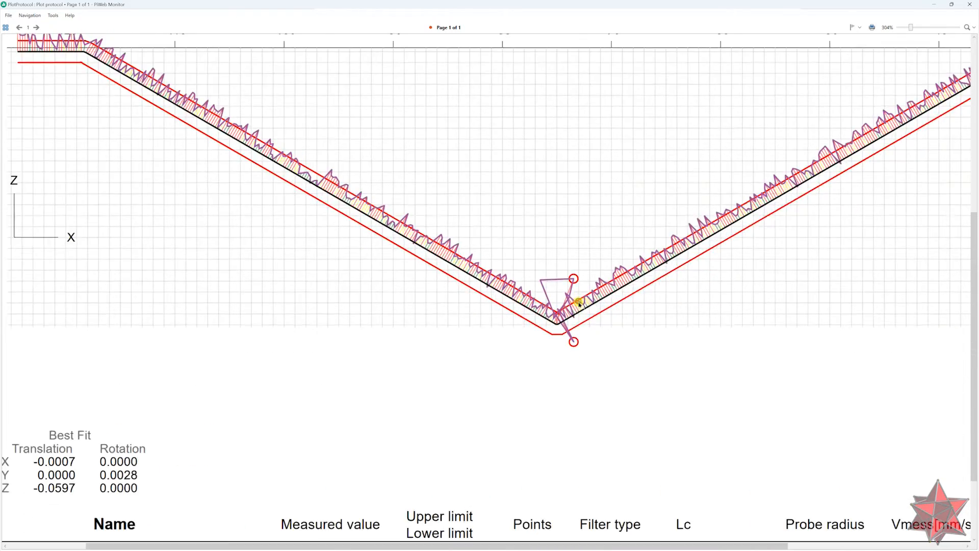
# - Inspect the deviations of the two extreme points near the V-notch vertex by showing their labels, and close the label
pyautogui.keyDown('ctrl'); pyautogui.scroll(1, 585, 297); pyautogui.keyUp('ctrl')
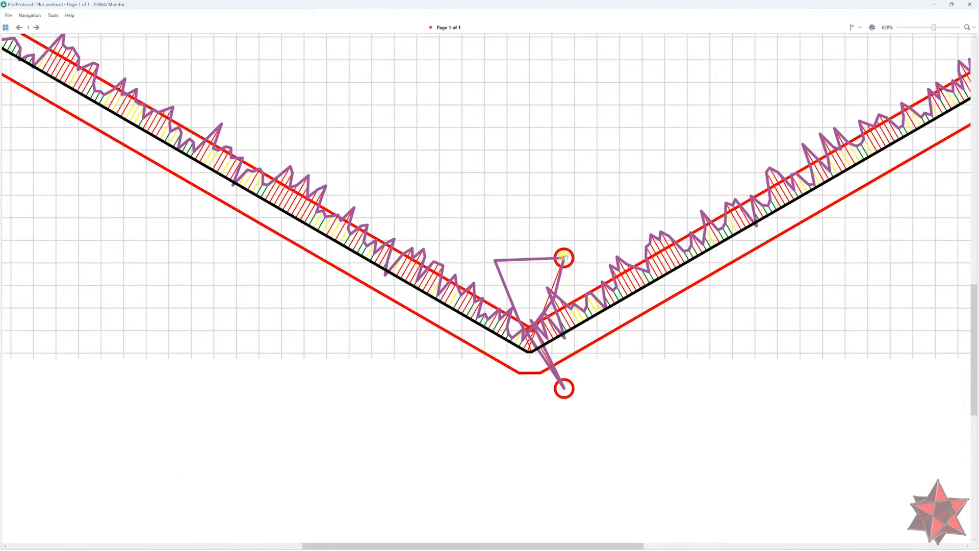
pyautogui.keyDown('ctrl'); pyautogui.scroll(-9, 566, 260); pyautogui.keyUp('ctrl')
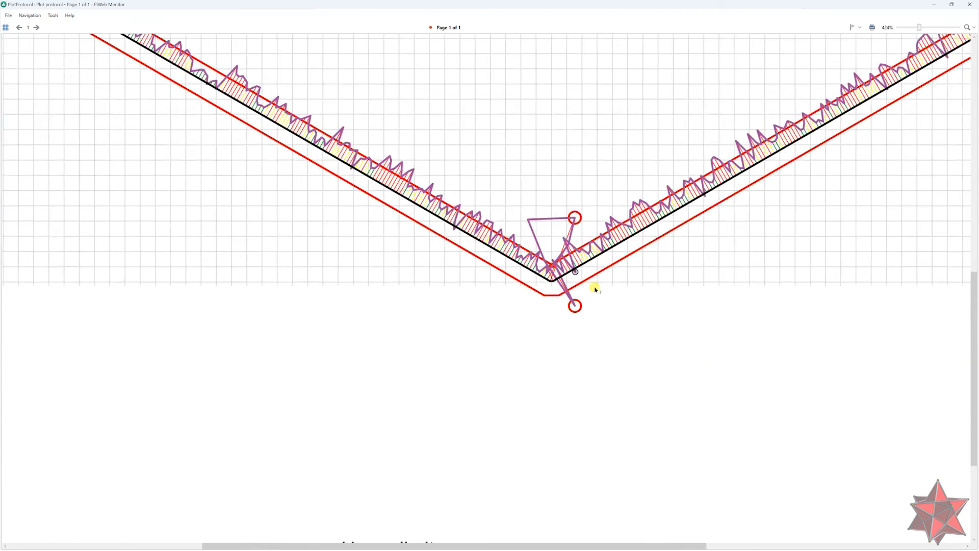
pyautogui.keyDown('ctrl'); pyautogui.scroll(-3, 592, 289); pyautogui.keyUp('ctrl')
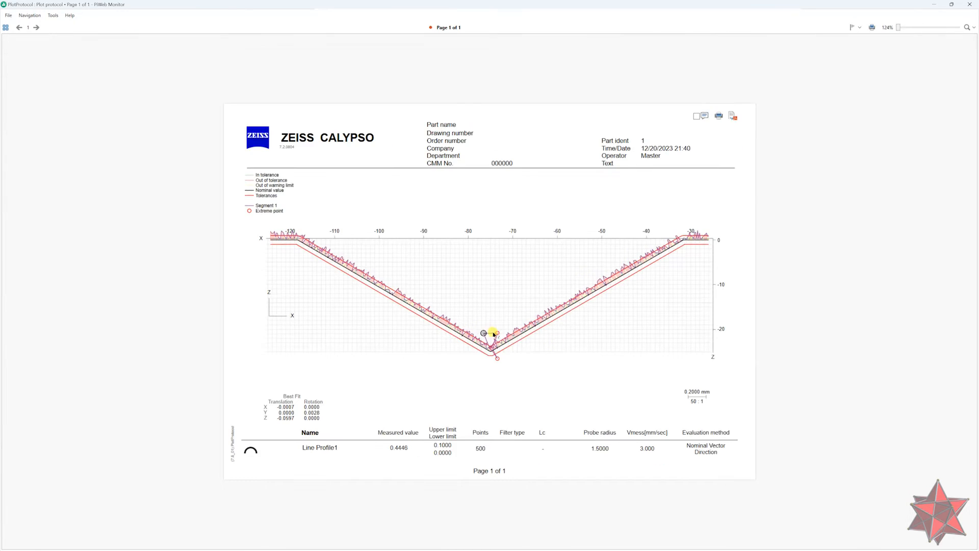
pyautogui.moveTo(497, 332)
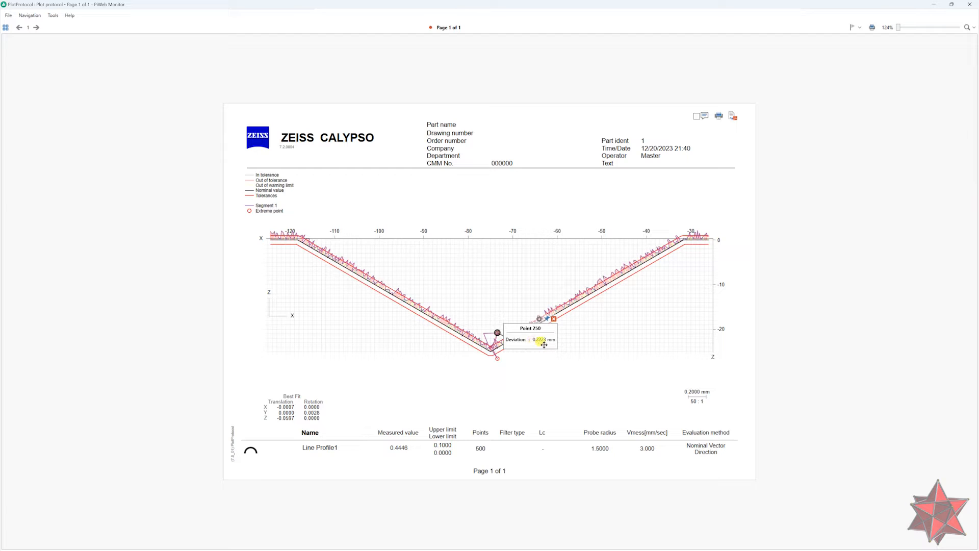
pyautogui.moveTo(541, 336); pyautogui.dragTo(497, 265)
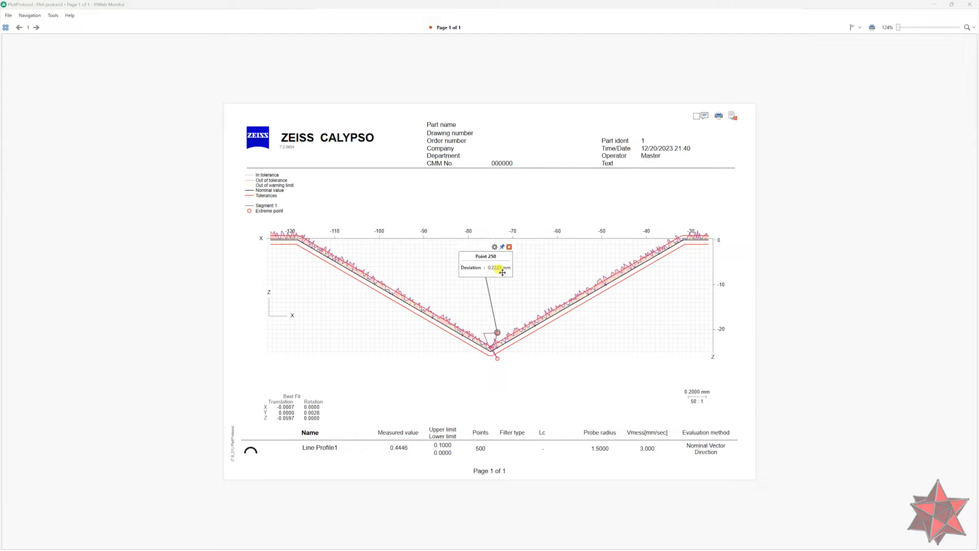
pyautogui.click(497, 359)
pyautogui.moveTo(493, 265); pyautogui.dragTo(632, 376)
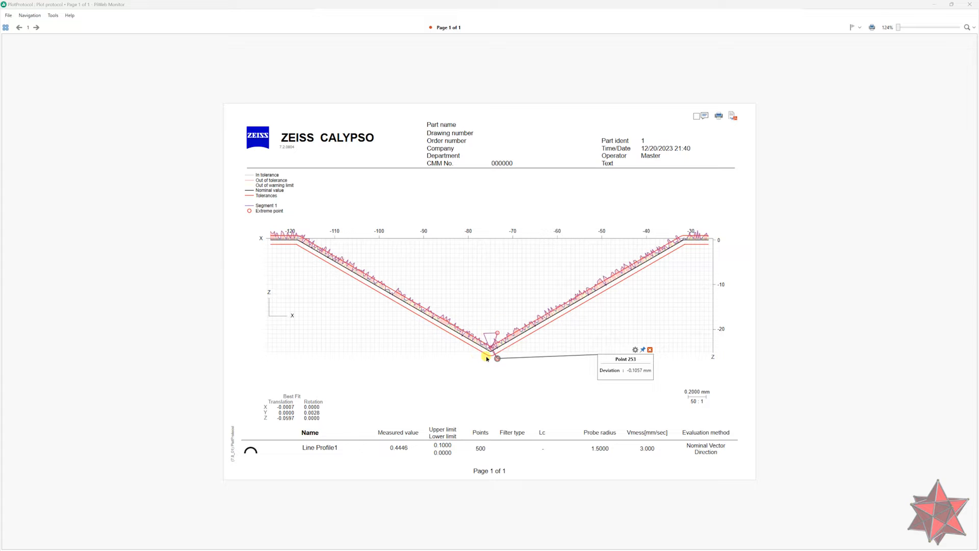
pyautogui.click(650, 350)
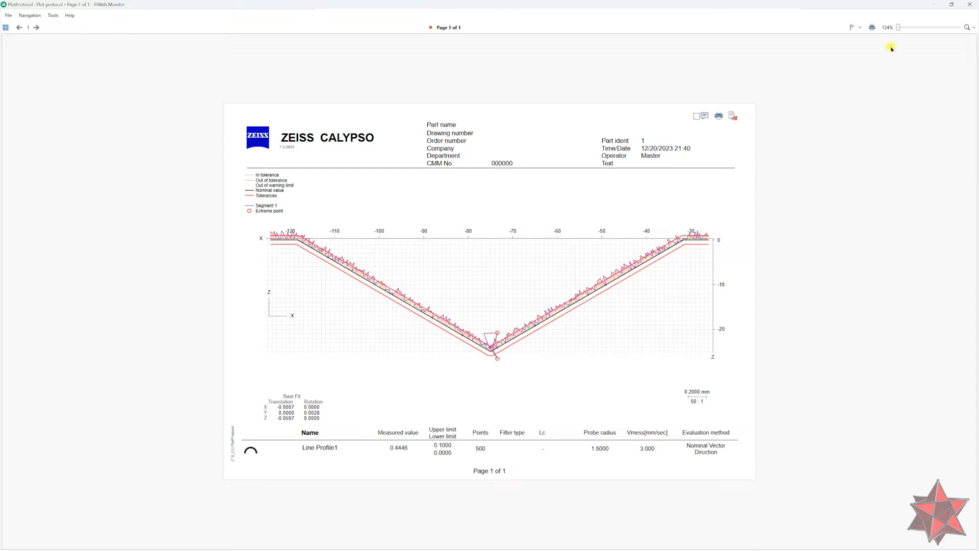
# - Close the plot, the reporting dialog and the line profile, and open the 2D curve feature
pyautogui.click(969, 5)
pyautogui.click(134, 207)
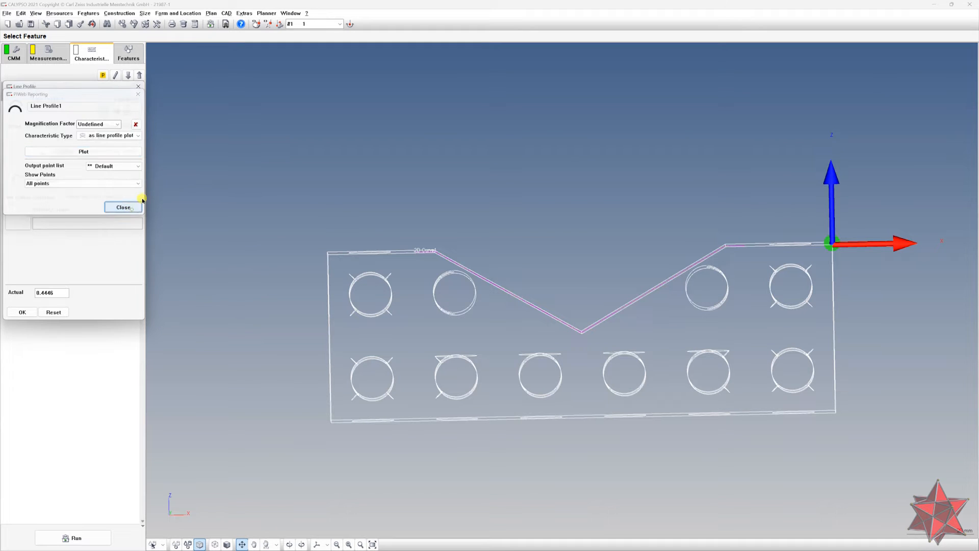
pyautogui.click(137, 87)
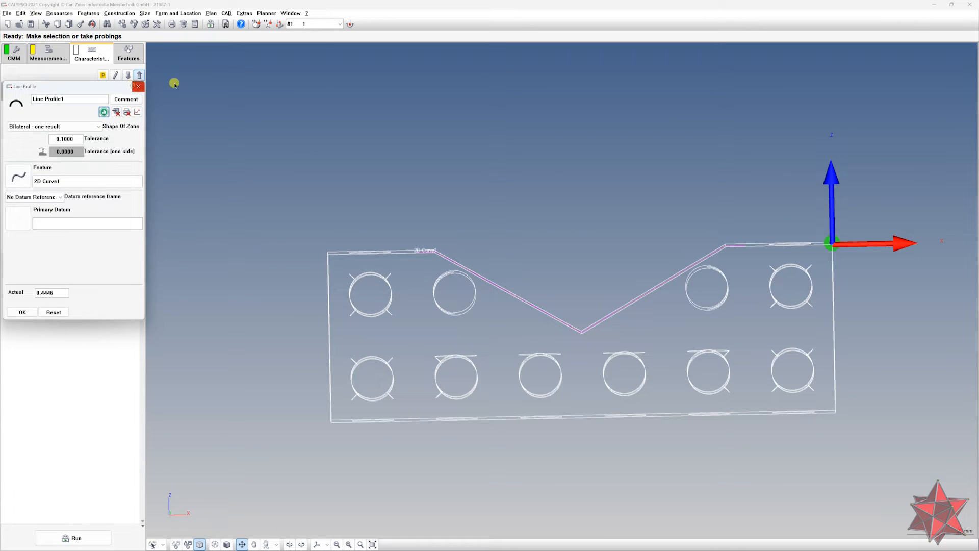
pyautogui.click(129, 53)
pyautogui.doubleClick(75, 153)
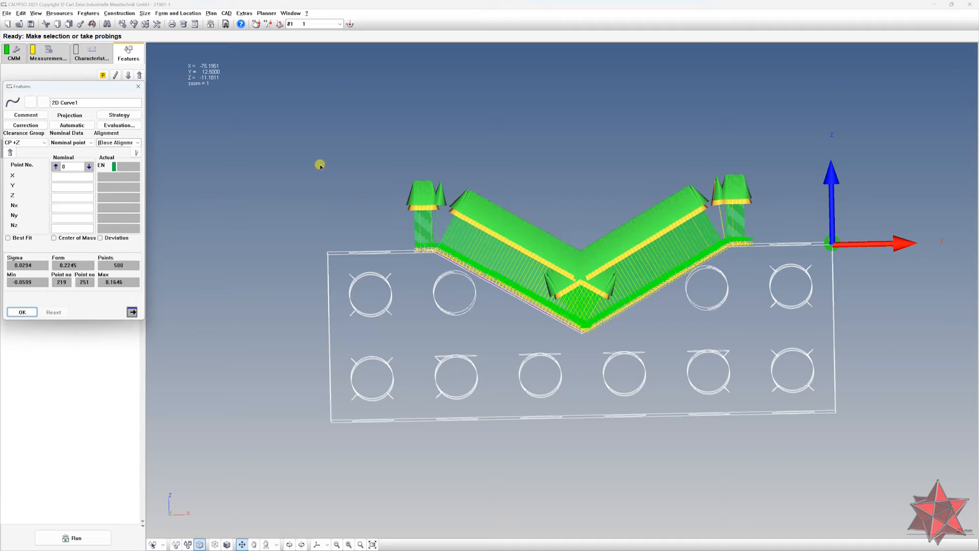
# - Open the 2D curve's strategy segment and limit it to points 1 to 25 with a pre/post travel during scanning of 0.5
pyautogui.scroll(3, 447, 342)
pyautogui.scroll(3, 447, 341)
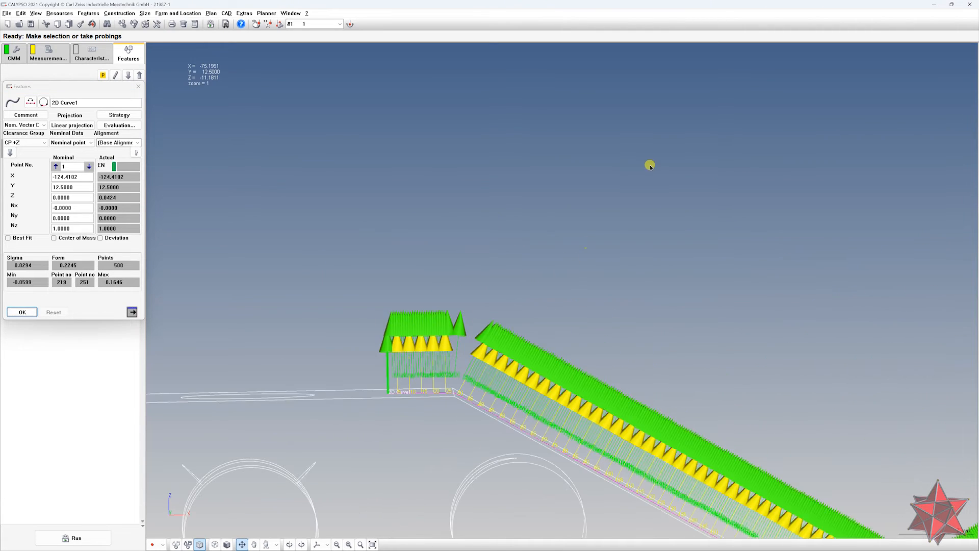
pyautogui.scroll(3, 527, 376)
pyautogui.scroll(5, 539, 389)
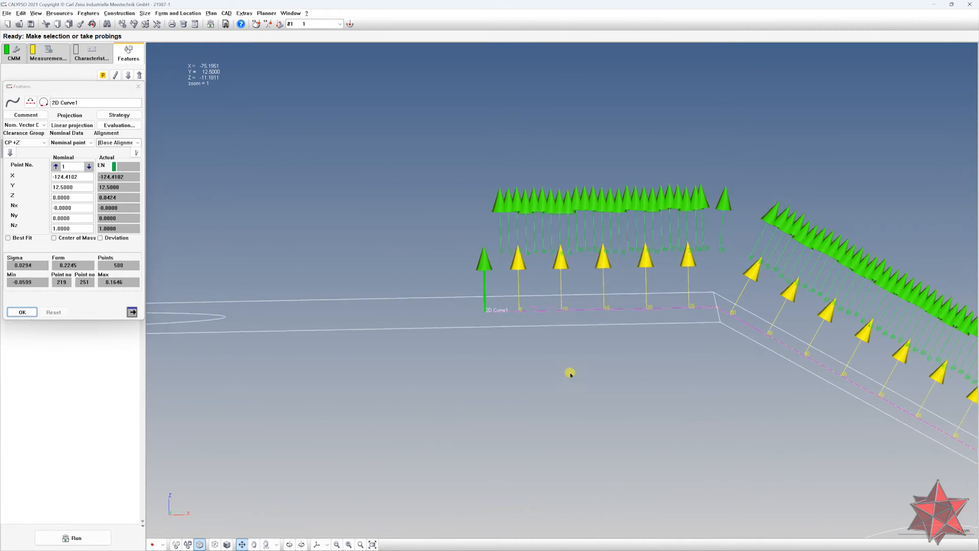
pyautogui.doubleClick(550, 340)
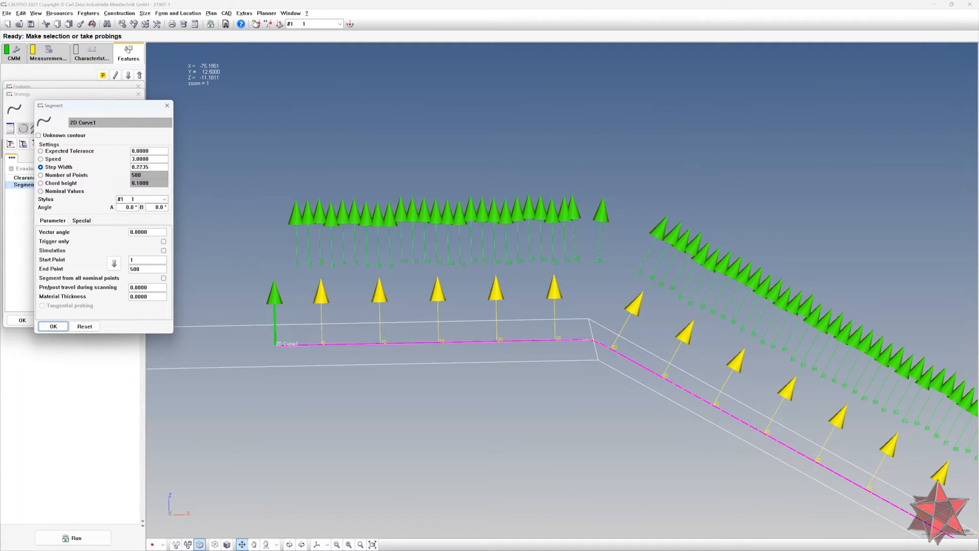
pyautogui.click(147, 260)
pyautogui.write('25')
pyautogui.press('Tab')
pyautogui.press('Tab')
pyautogui.write('0.')
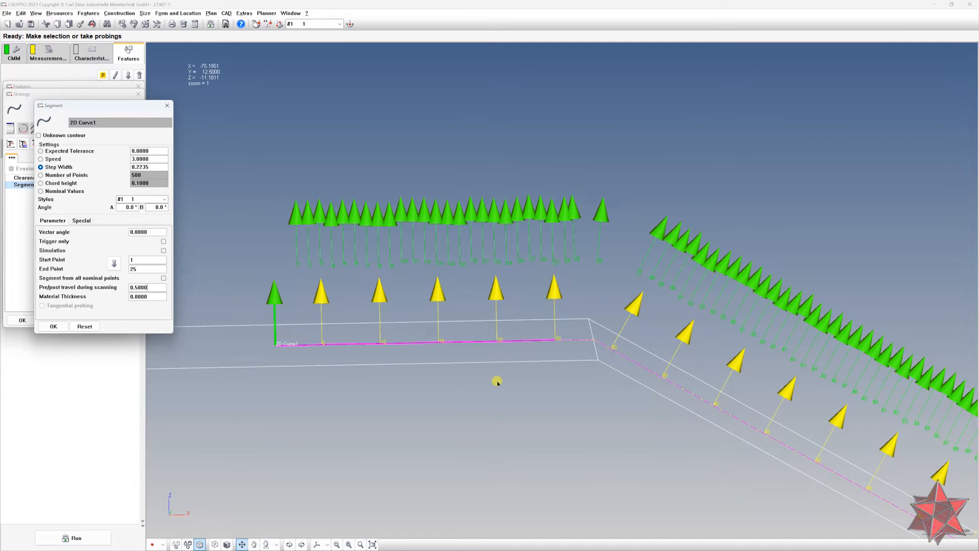
pyautogui.scroll(-3, 498, 385)
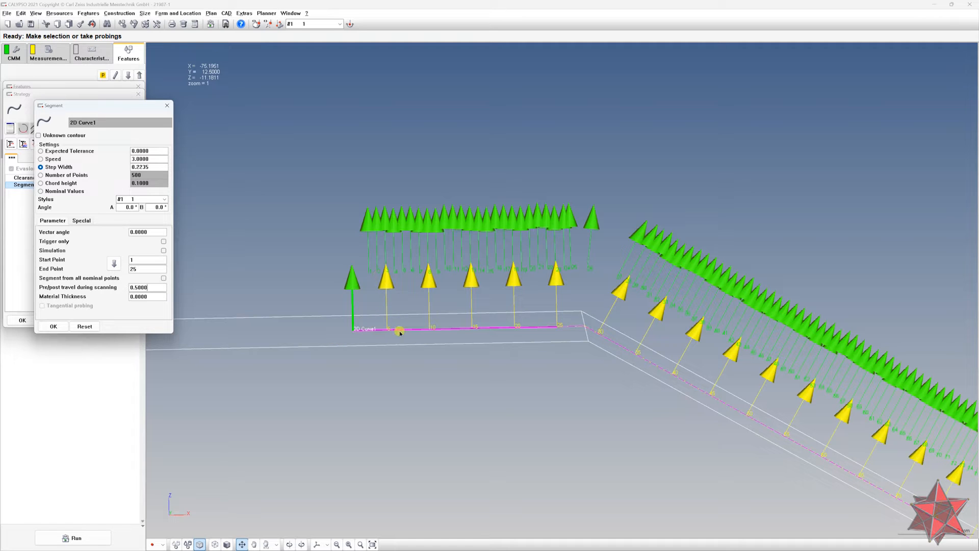
# - Define the first segment by number of points, set to 50, and accept it
pyautogui.click(57, 175)
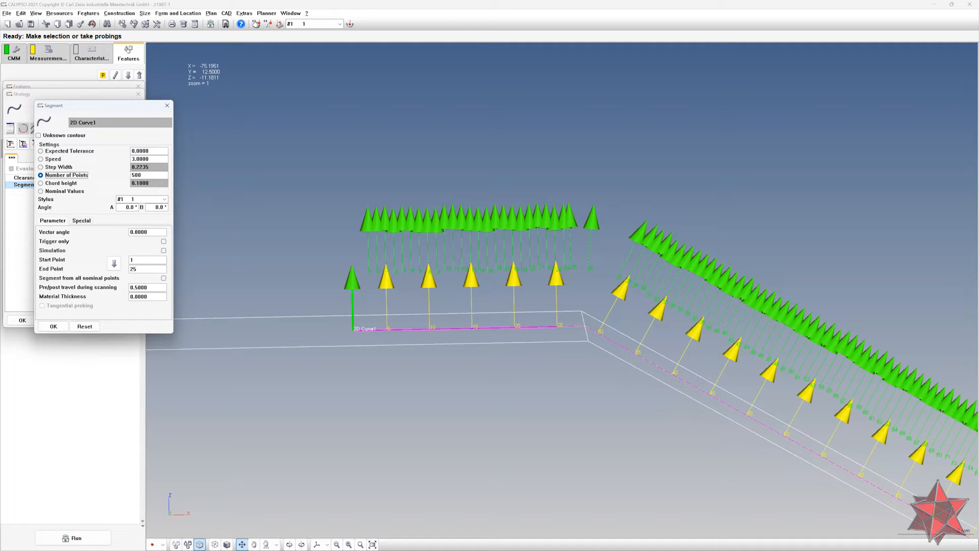
pyautogui.doubleClick(162, 175)
pyautogui.doubleClick(146, 271)
pyautogui.doubleClick(135, 260)
pyautogui.doubleClick(148, 174)
pyautogui.doubleClick(154, 159)
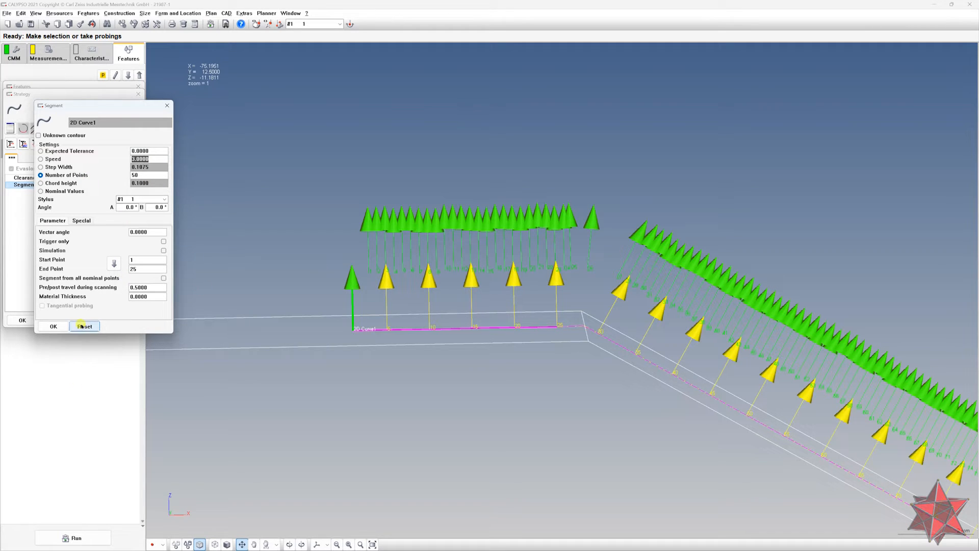
pyautogui.click(51, 327)
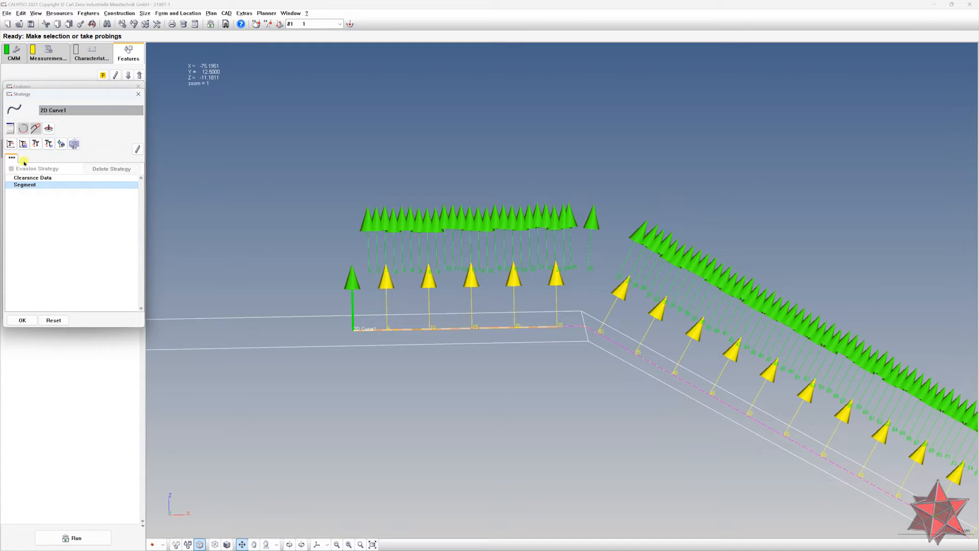
# - Add a second segment to the 2D curve's strategy and set its start point to 30
pyautogui.click(23, 129)
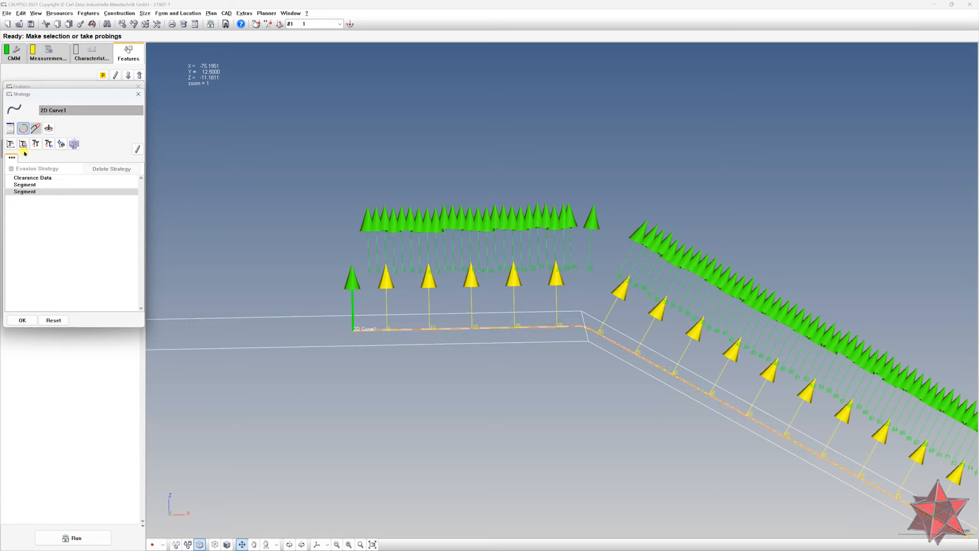
pyautogui.doubleClick(32, 192)
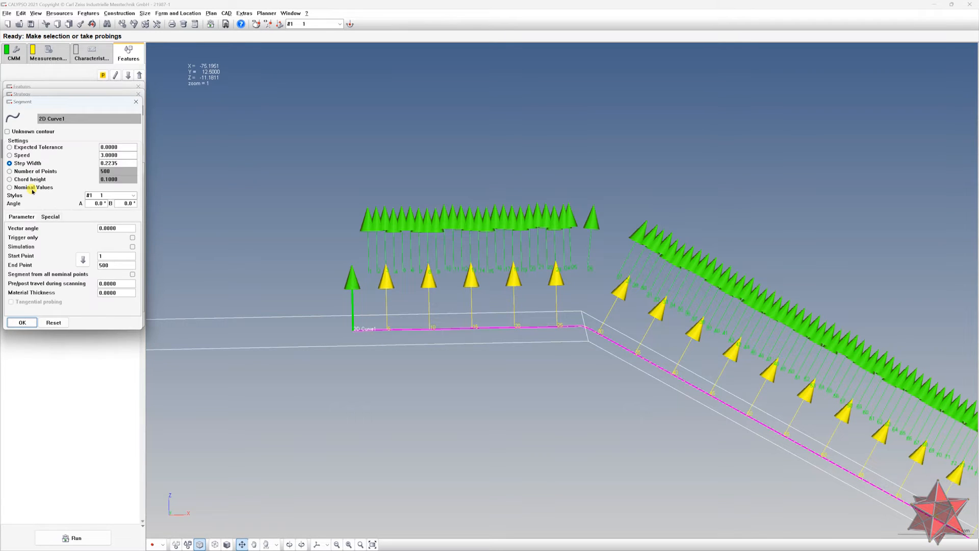
pyautogui.moveTo(650, 380); pyautogui.dragTo(481, 344)
pyautogui.scroll(2, 477, 346)
pyautogui.scroll(2, 446, 352)
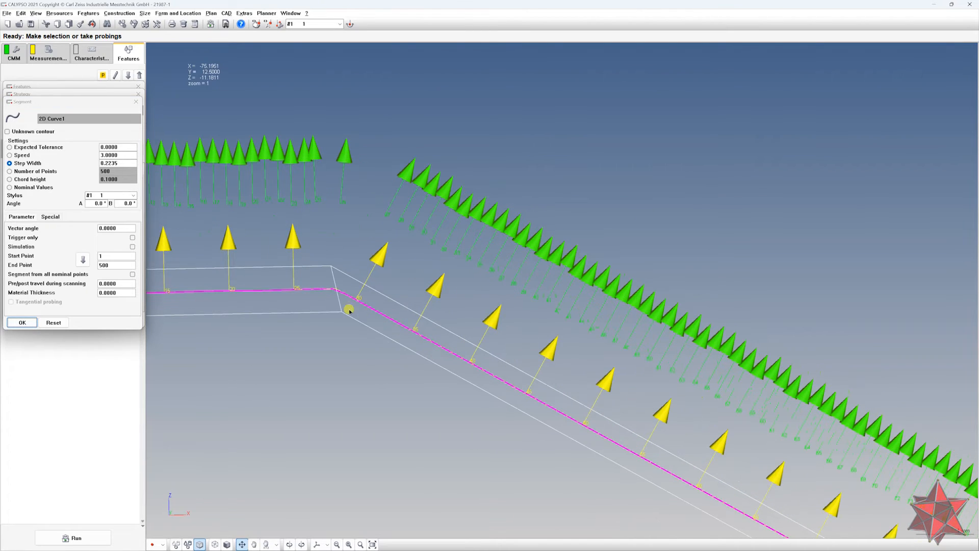
pyautogui.click(111, 257)
pyautogui.write('30')
pyautogui.click(119, 267)
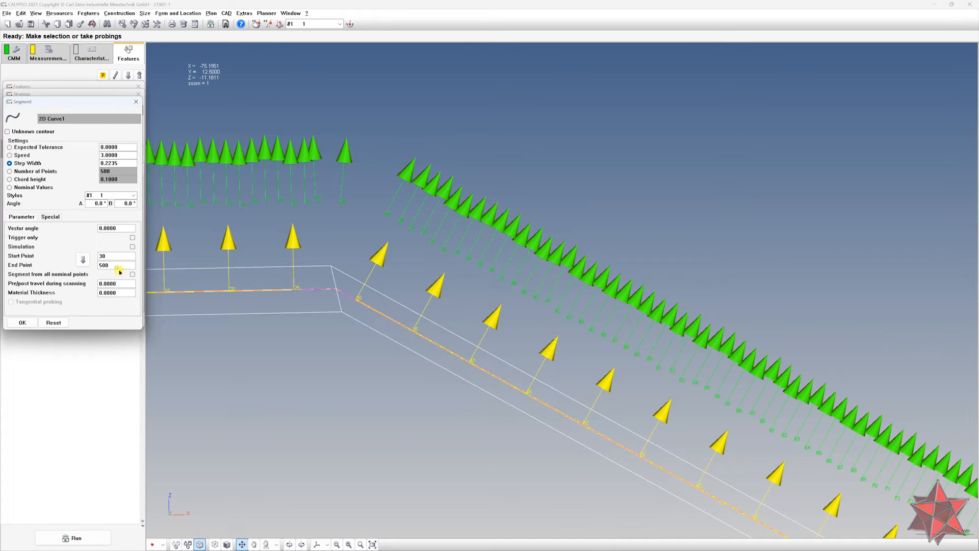
# - Set the second segment's end point to 250, at the end of the first flank just before the vertex
pyautogui.moveTo(403, 459); pyautogui.dragTo(212, 197, button='middle')
pyautogui.scroll(-2, 790, 466)
pyautogui.scroll(-2, 790, 467)
pyautogui.moveTo(790, 467); pyautogui.dragTo(334, 255)
pyautogui.moveTo(771, 496); pyautogui.dragTo(397, 204)
pyautogui.moveTo(843, 397); pyautogui.dragTo(589, 365)
pyautogui.scroll(2, 775, 452)
pyautogui.moveTo(825, 437); pyautogui.dragTo(651, 326)
pyautogui.scroll(2, 649, 362)
pyautogui.scroll(2, 649, 362)
pyautogui.moveTo(709, 410); pyautogui.dragTo(528, 274)
pyautogui.scroll(2, 518, 329)
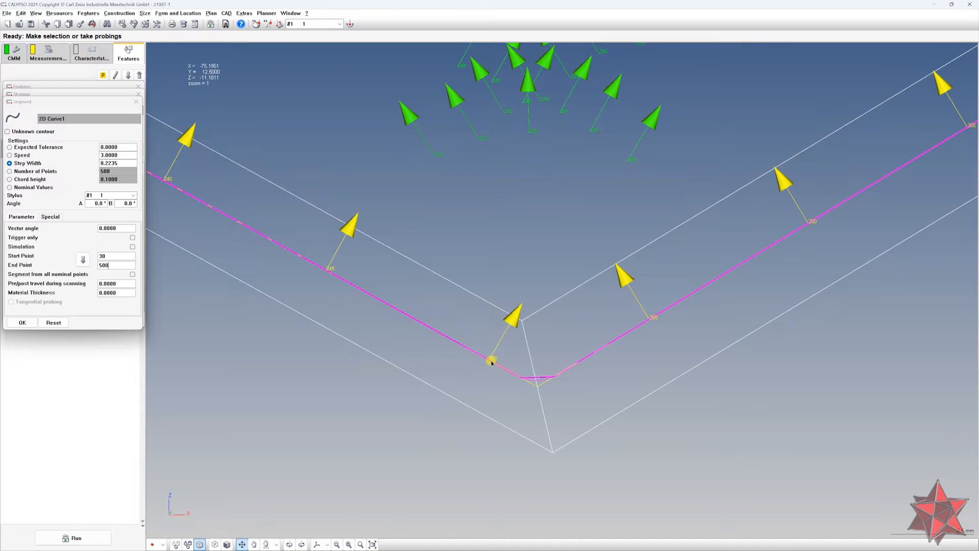
pyautogui.scroll(2, 494, 367)
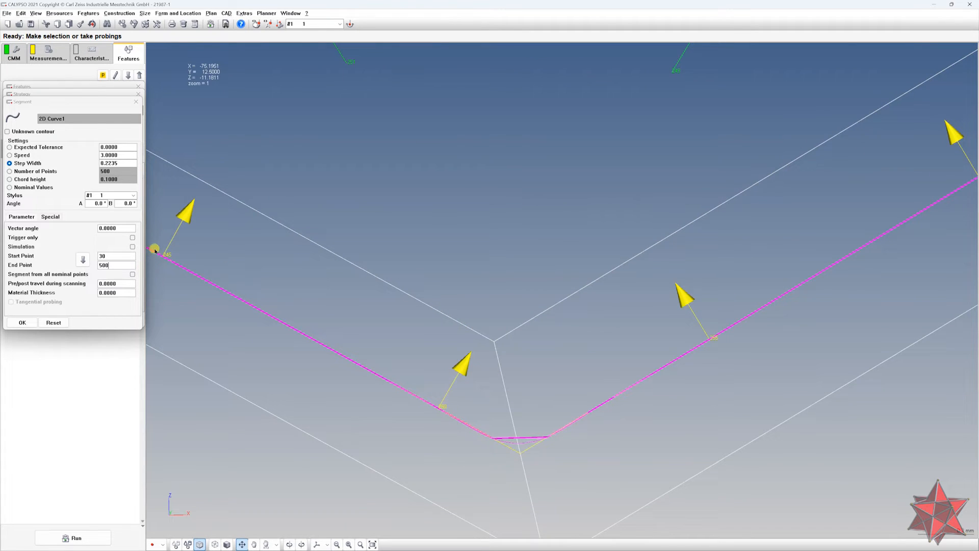
pyautogui.moveTo(598, 244); pyautogui.dragTo(724, 265)
pyautogui.scroll(-4, 724, 264)
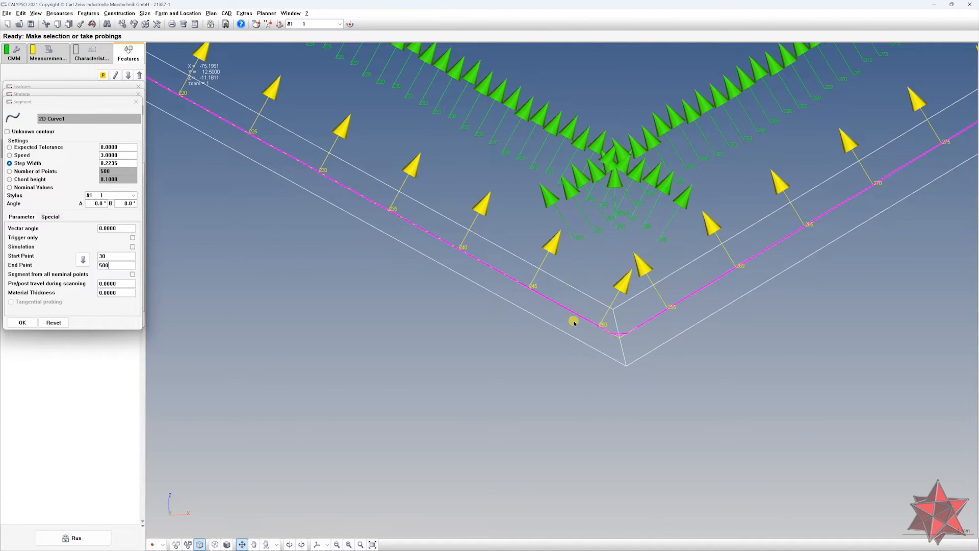
pyautogui.moveTo(607, 328); pyautogui.dragTo(562, 327)
pyautogui.scroll(2, 561, 345)
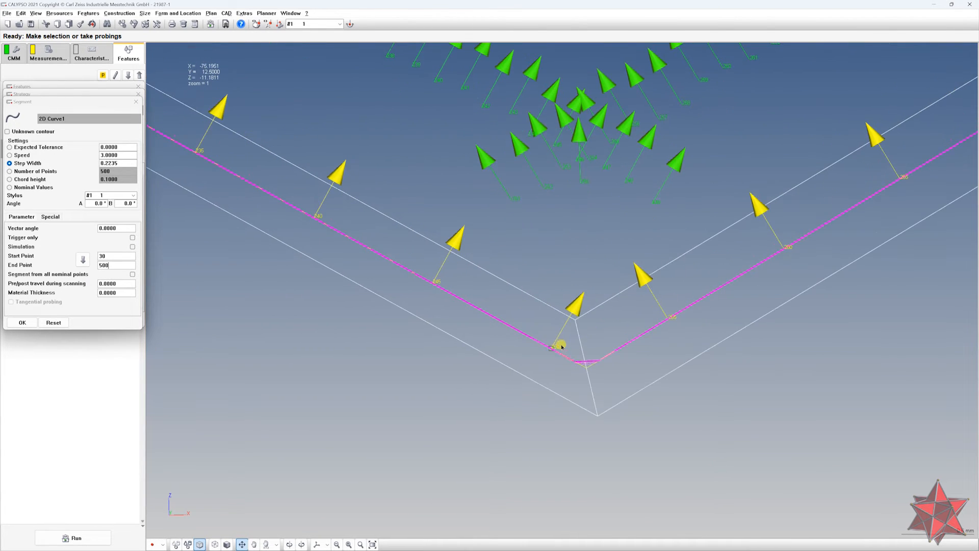
pyautogui.doubleClick(116, 265)
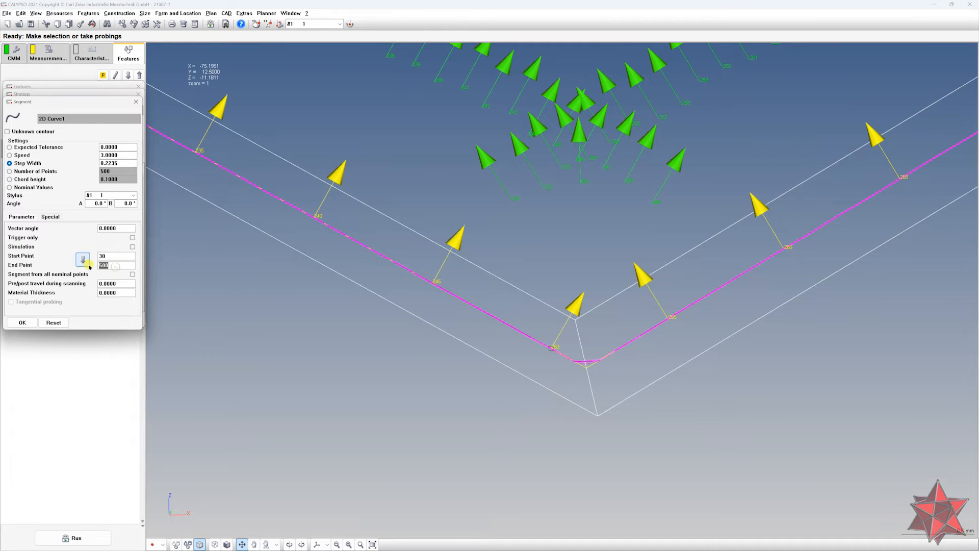
pyautogui.click(88, 264)
pyautogui.scroll(-2, 379, 351)
pyautogui.scroll(-3, 380, 352)
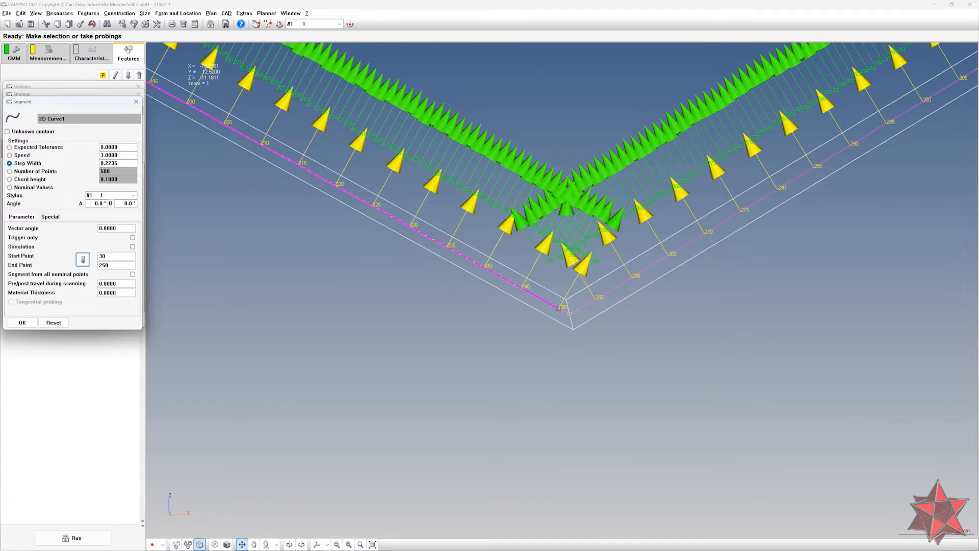
# - Define the second segment by number of points and set it to 440
pyautogui.click(42, 171)
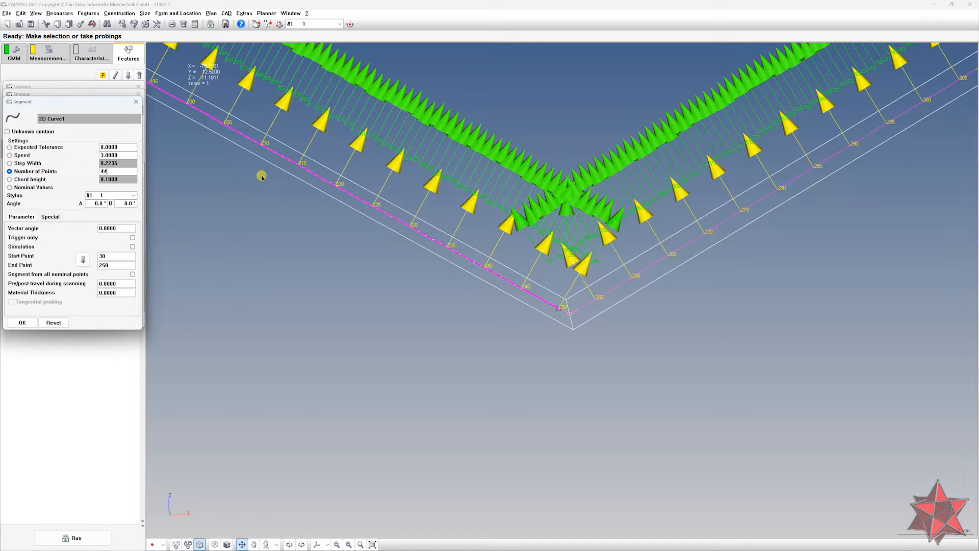
pyautogui.press('Tab')
pyautogui.moveTo(280, 243); pyautogui.dragTo(553, 426)
pyautogui.scroll(-5, 553, 426)
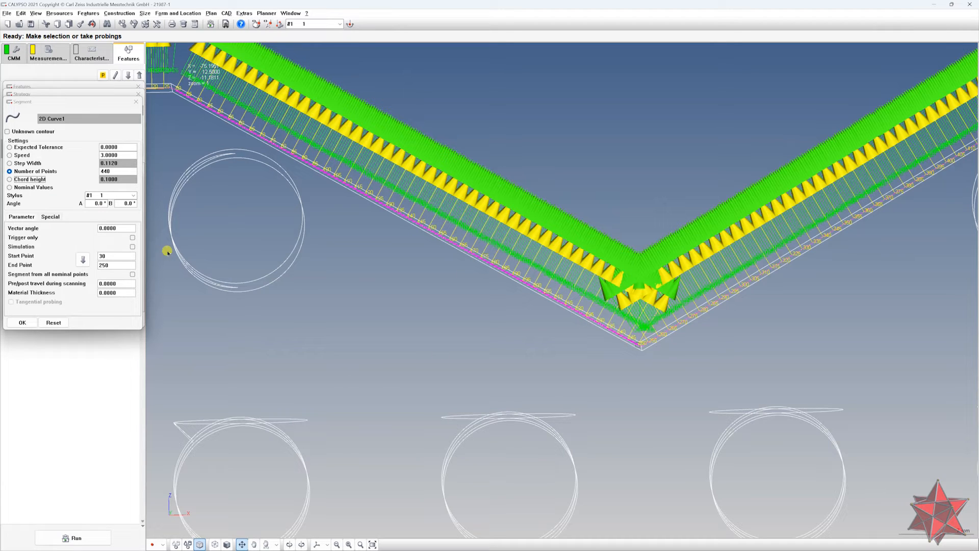
# - Try a pre/post travel during scanning of 0.5 on the second segment, check its end near the vertex, and return the value to 0
pyautogui.doubleClick(122, 284)
pyautogui.write('0.5')
pyautogui.press('Tab')
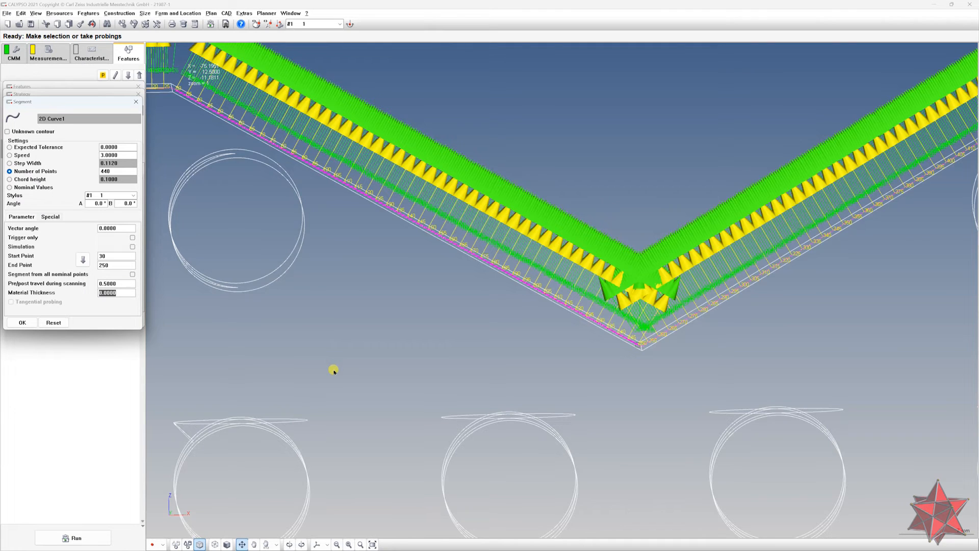
pyautogui.scroll(5, 334, 371)
pyautogui.scroll(4, 538, 340)
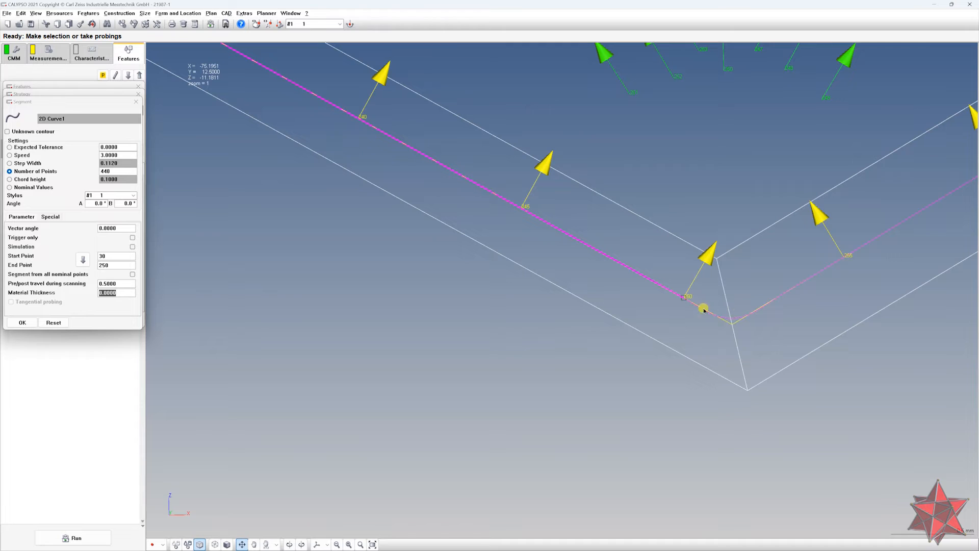
pyautogui.click(104, 283)
pyautogui.write('0')
pyautogui.press('Tab')
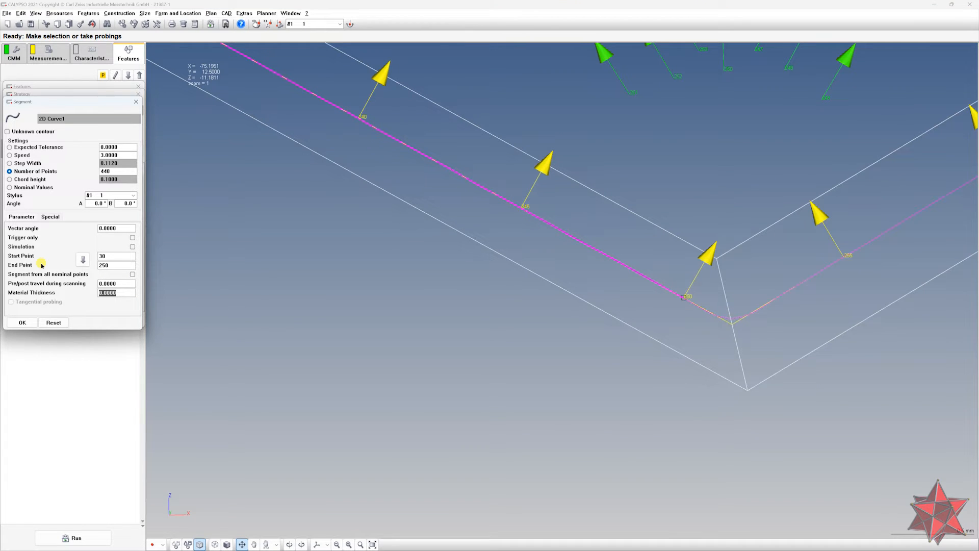
# - Check the second segment along the first flank and accept its settings
pyautogui.scroll(-5, 414, 407)
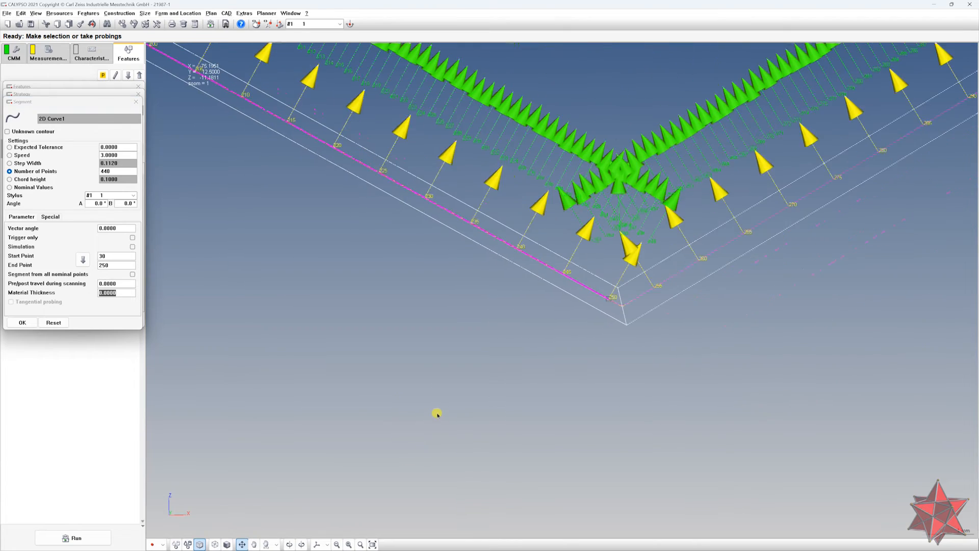
pyautogui.scroll(-3, 419, 419)
pyautogui.scroll(-2, 417, 411)
pyautogui.moveTo(378, 274); pyautogui.dragTo(504, 411, button='middle')
pyautogui.scroll(-4, 502, 413)
pyautogui.click(22, 323)
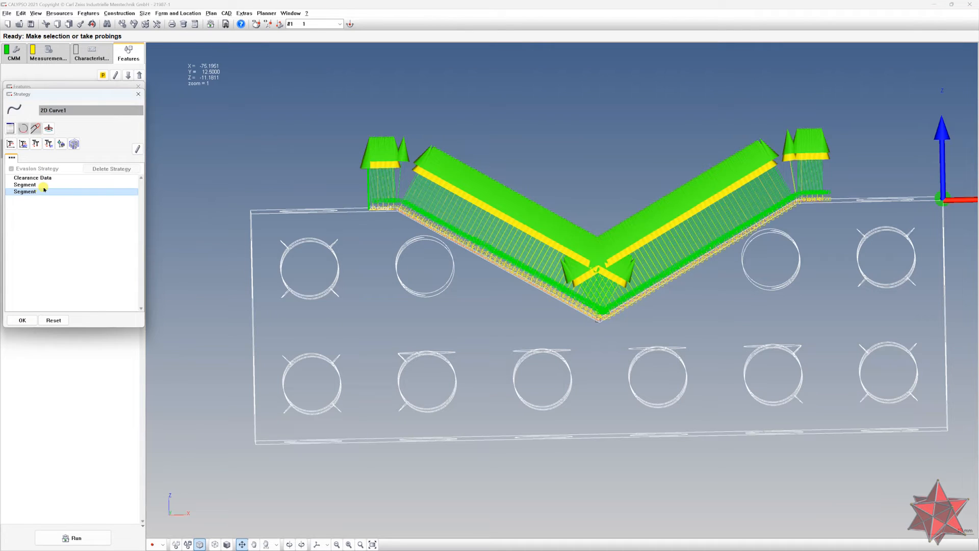
# - Add a third segment to the 2D curve's strategy and set its start point to 255, just past the notch vertex
pyautogui.click(24, 128)
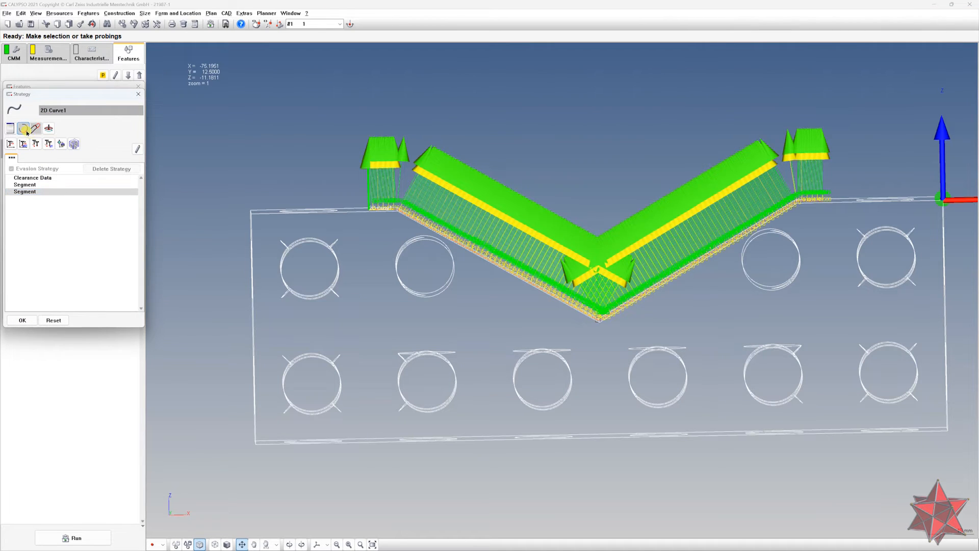
pyautogui.moveTo(605, 362); pyautogui.dragTo(671, 382)
pyautogui.scroll(5, 497, 360)
pyautogui.scroll(3, 671, 383)
pyautogui.moveTo(775, 306); pyautogui.dragTo(591, 199)
pyautogui.scroll(4, 589, 212)
pyautogui.moveTo(675, 345); pyautogui.dragTo(571, 201)
pyautogui.scroll(1, 541, 285)
pyautogui.moveTo(549, 397); pyautogui.dragTo(658, 363)
pyautogui.scroll(3, 388, 418)
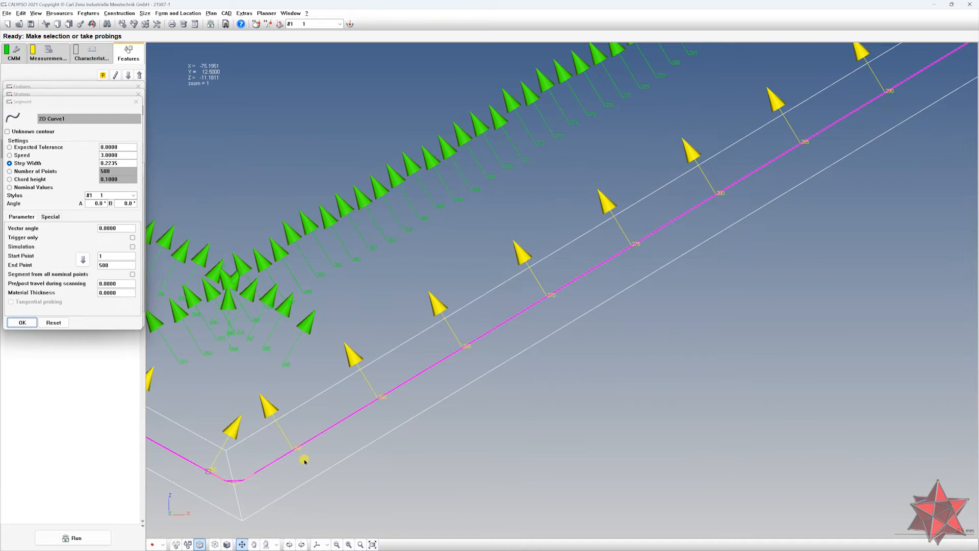
pyautogui.moveTo(277, 493); pyautogui.dragTo(576, 441)
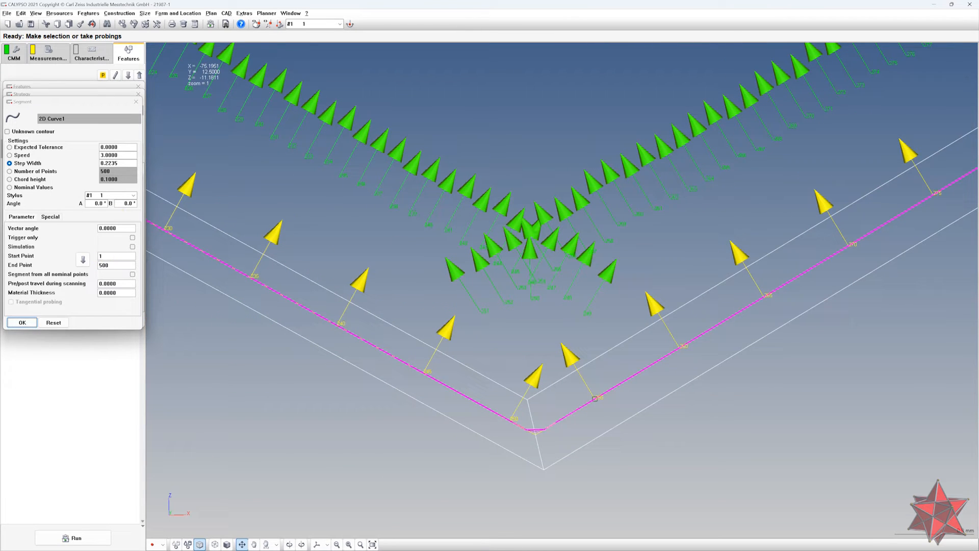
pyautogui.click(113, 256)
pyautogui.write('255')
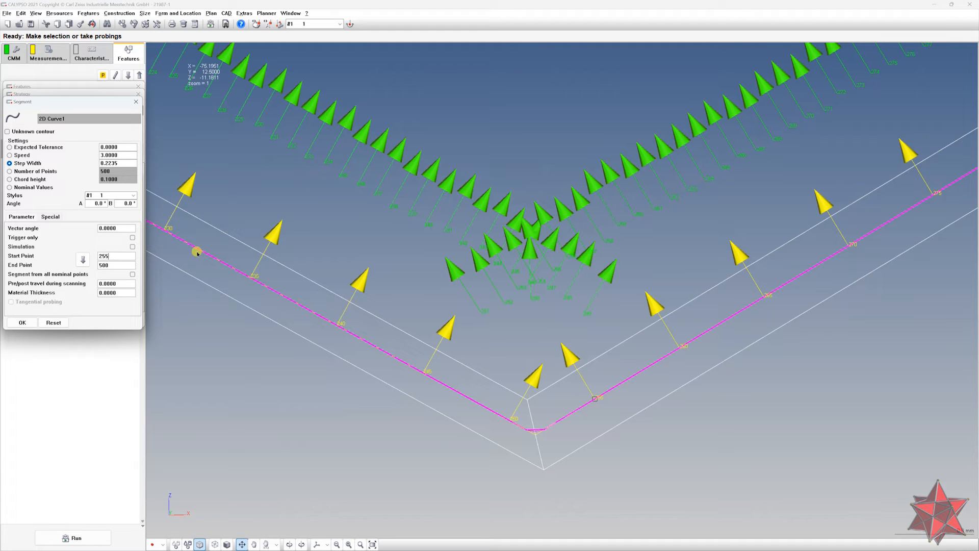
pyautogui.press('Tab')
# - Set the third segment's end point to 470, at the end of the second flank just before the upper corner
pyautogui.scroll(-3, 678, 468)
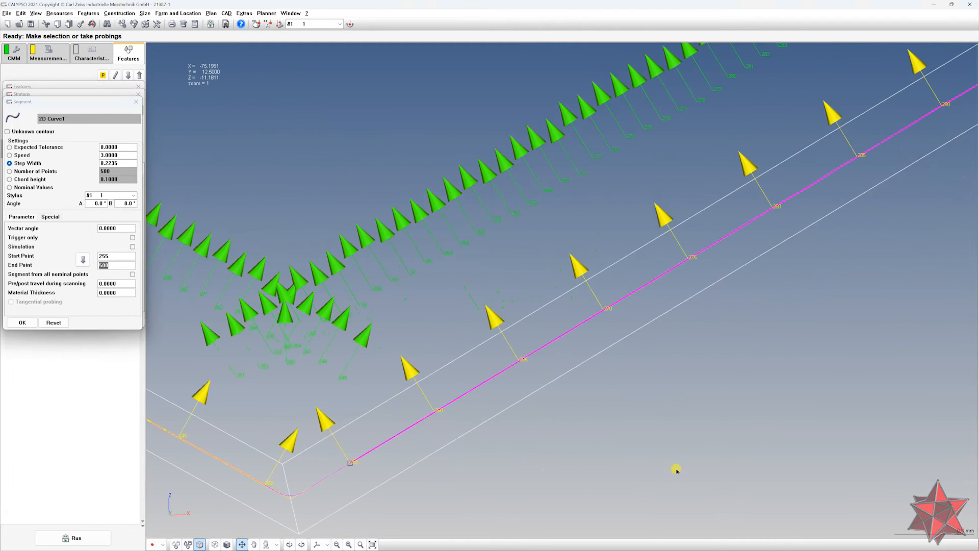
pyautogui.scroll(-2, 714, 419)
pyautogui.moveTo(740, 306); pyautogui.dragTo(461, 420)
pyautogui.moveTo(830, 274); pyautogui.dragTo(439, 525)
pyautogui.moveTo(963, 222); pyautogui.dragTo(745, 286)
pyautogui.scroll(4, 619, 282)
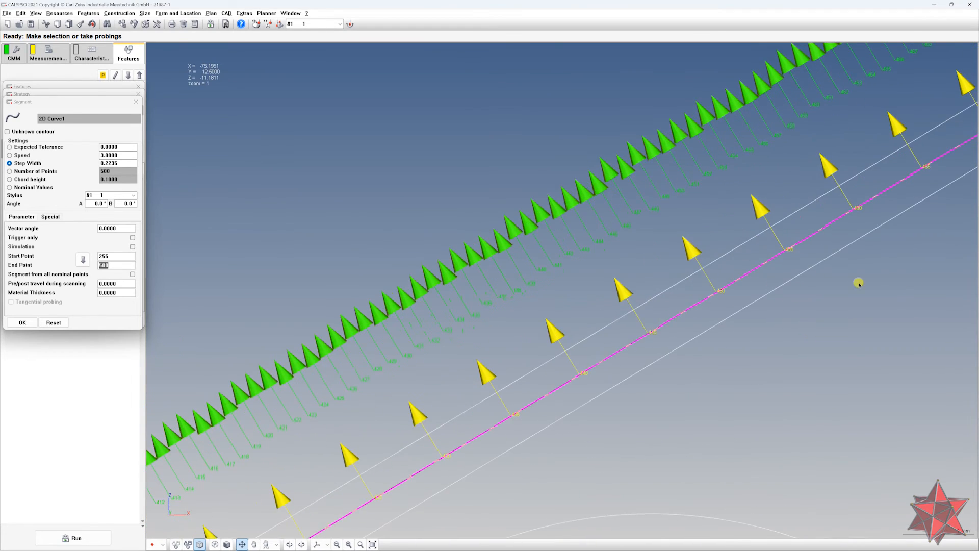
pyautogui.moveTo(637, 375); pyautogui.dragTo(585, 389)
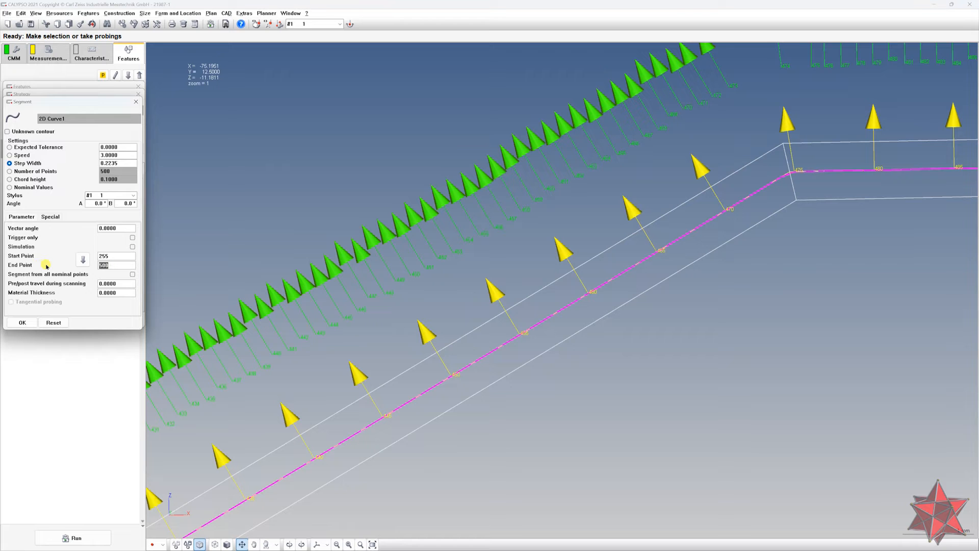
pyautogui.moveTo(786, 371); pyautogui.dragTo(541, 369)
pyautogui.scroll(-4, 638, 348)
pyautogui.moveTo(675, 333); pyautogui.dragTo(475, 378)
pyautogui.scroll(2, 564, 357)
pyautogui.scroll(4, 674, 356)
pyautogui.scroll(-2, 489, 377)
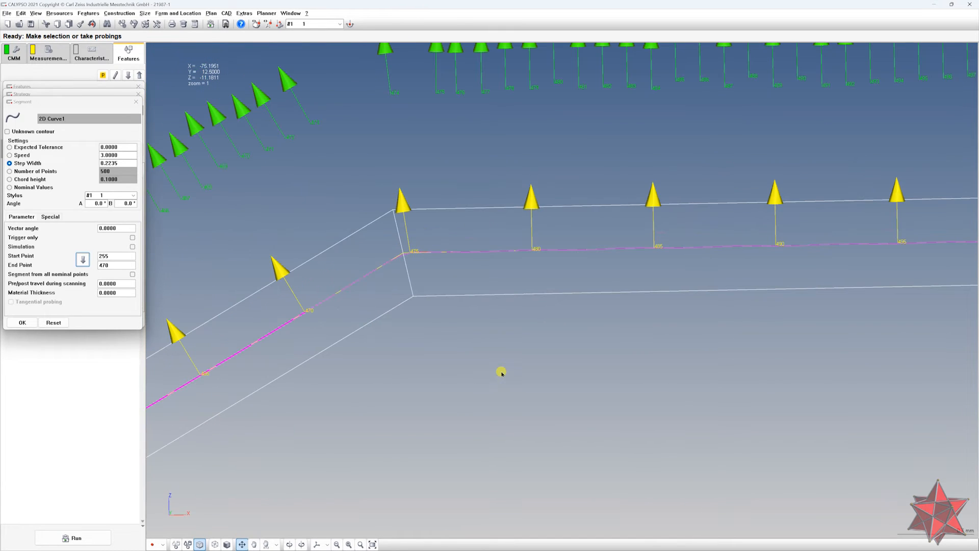
pyautogui.moveTo(538, 283); pyautogui.dragTo(497, 281)
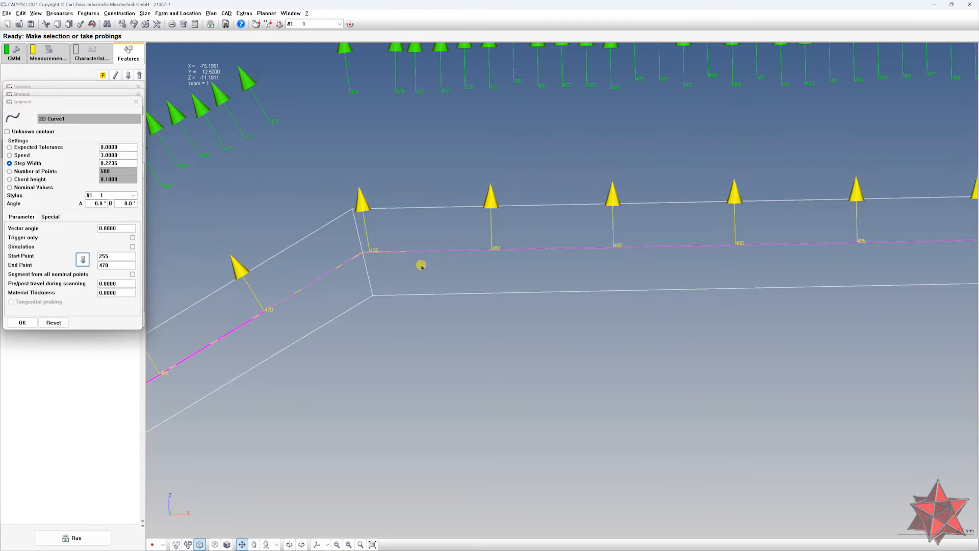
pyautogui.scroll(5, 423, 266)
pyautogui.moveTo(382, 268); pyautogui.dragTo(619, 268)
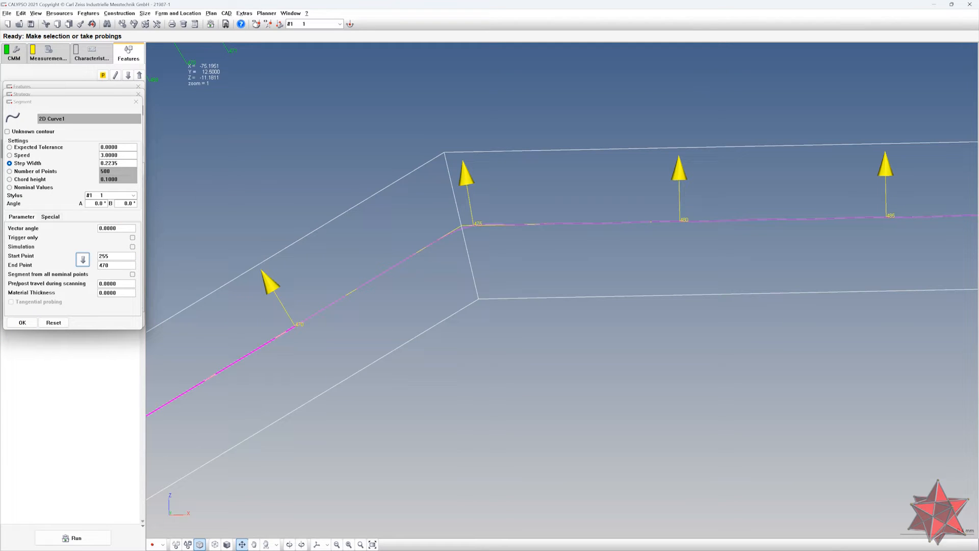
# - Define the third segment by number of points, check its course along the second flank, and accept its settings
pyautogui.click(45, 173)
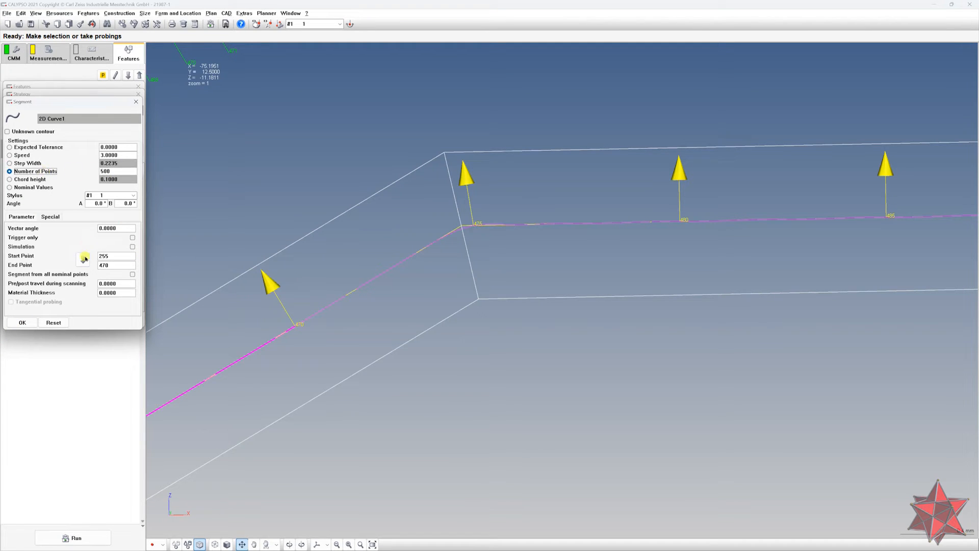
pyautogui.moveTo(369, 189); pyautogui.dragTo(801, 163)
pyautogui.scroll(-4, 306, 388)
pyautogui.scroll(-4, 307, 398)
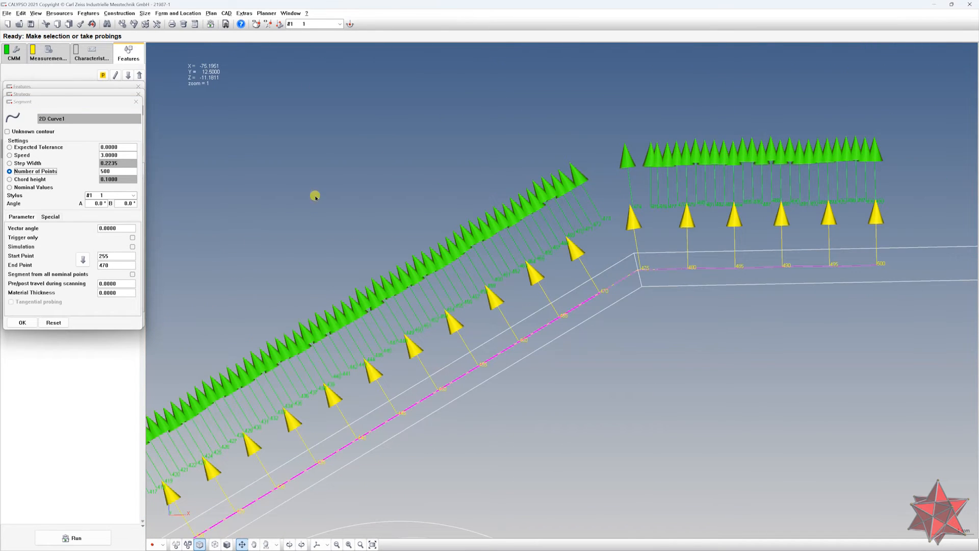
pyautogui.moveTo(315, 196); pyautogui.dragTo(431, 111)
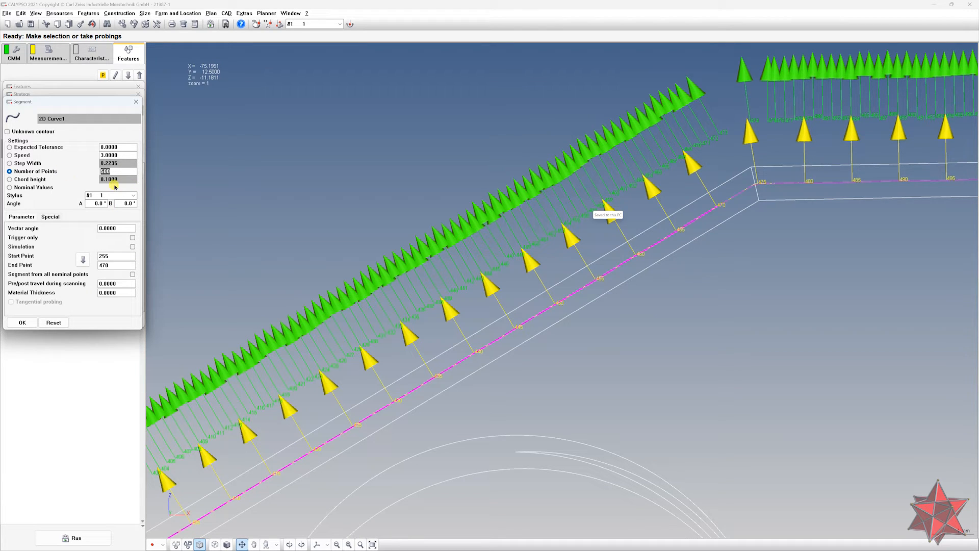
pyautogui.press('Tab')
pyautogui.click(23, 323)
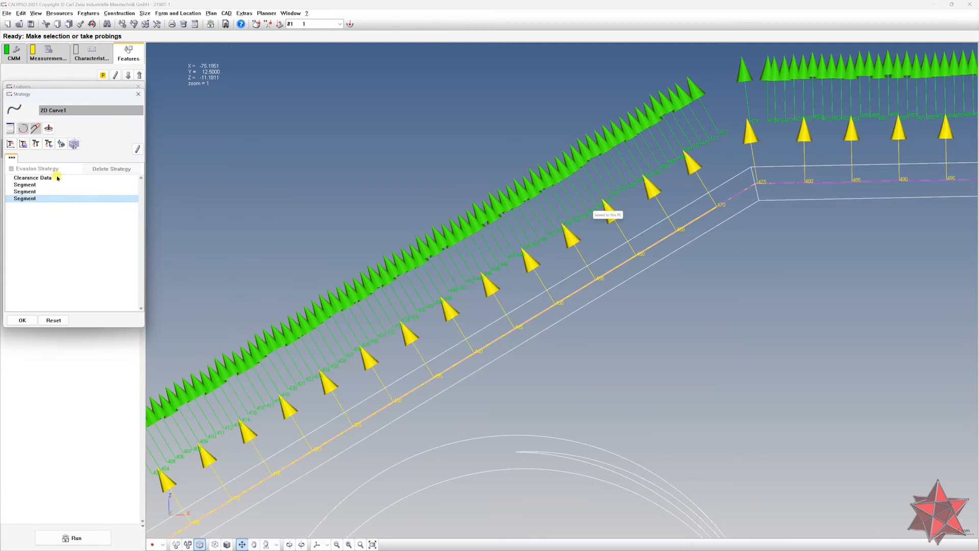
# - Add a fourth segment for the flat beyond the second flank, with start point 475 and end point 500
pyautogui.click(22, 131)
pyautogui.moveTo(328, 118); pyautogui.dragTo(194, 225)
pyautogui.doubleClick(40, 206)
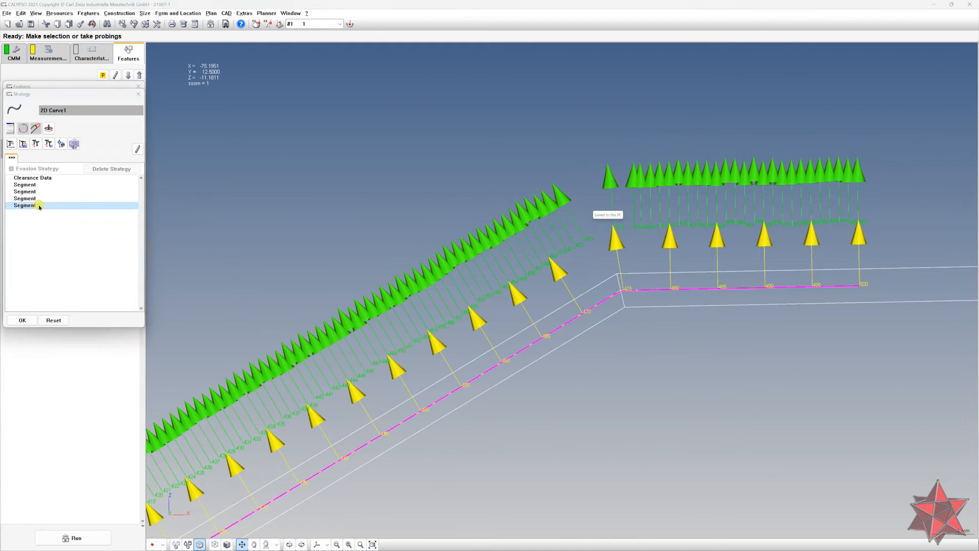
pyautogui.click(112, 254)
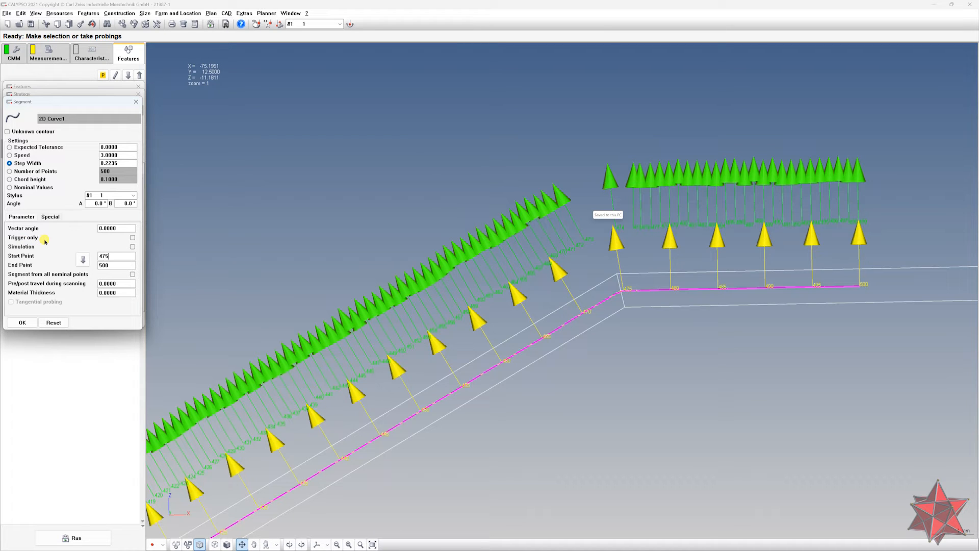
pyautogui.click(115, 266)
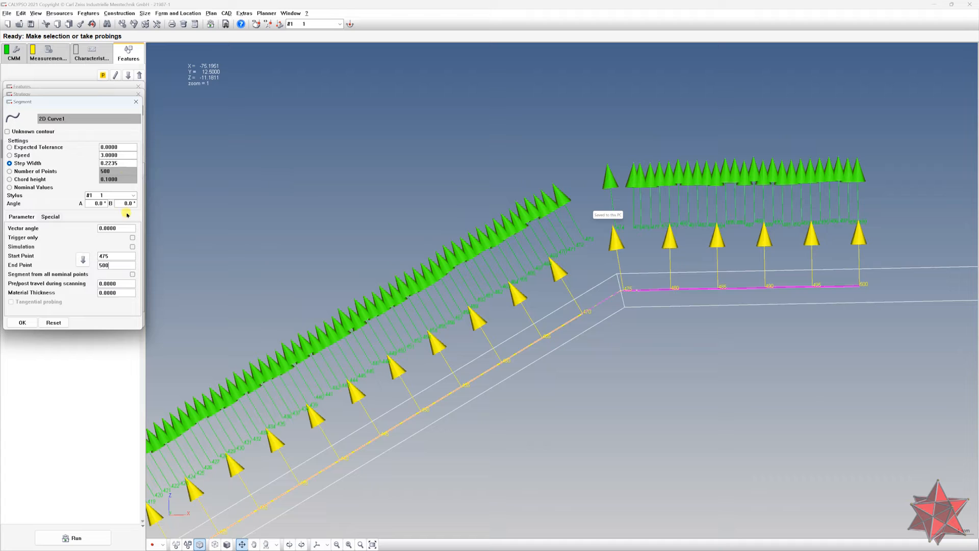
# - Define the fourth segment by number of points, set it to 50, and accept the segment and the strategy
pyautogui.click(44, 172)
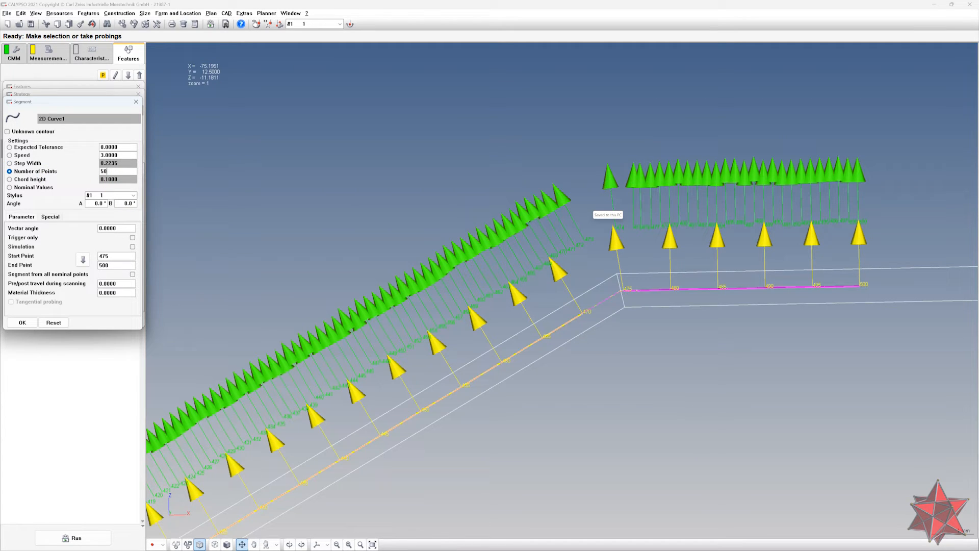
pyautogui.press('Tab')
pyautogui.click(25, 321)
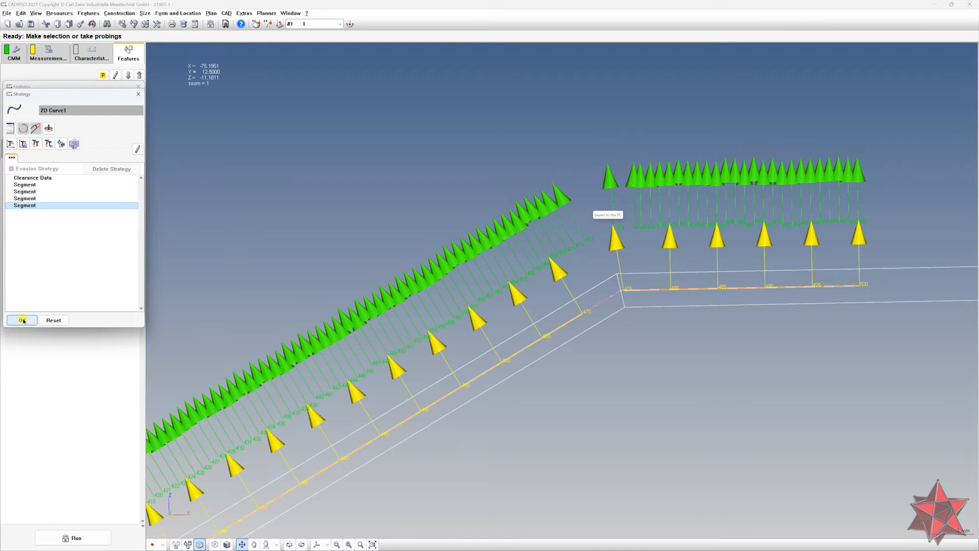
pyautogui.click(22, 320)
# - Examine the probing vectors along both flanks, the vertex and the outer flats of the V-notch curve
pyautogui.moveTo(293, 290); pyautogui.dragTo(592, 224)
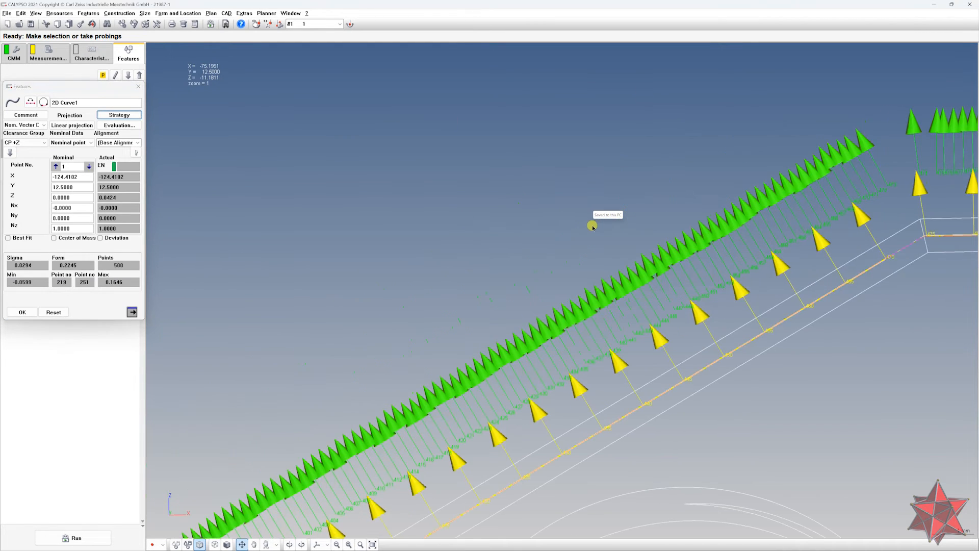
pyautogui.scroll(-5, 564, 299)
pyautogui.scroll(-1, 563, 299)
pyautogui.moveTo(399, 271); pyautogui.dragTo(649, 217)
pyautogui.scroll(-5, 649, 216)
pyautogui.moveTo(454, 248); pyautogui.dragTo(529, 232)
pyautogui.scroll(6, 530, 239)
pyautogui.moveTo(472, 213); pyautogui.dragTo(387, 200)
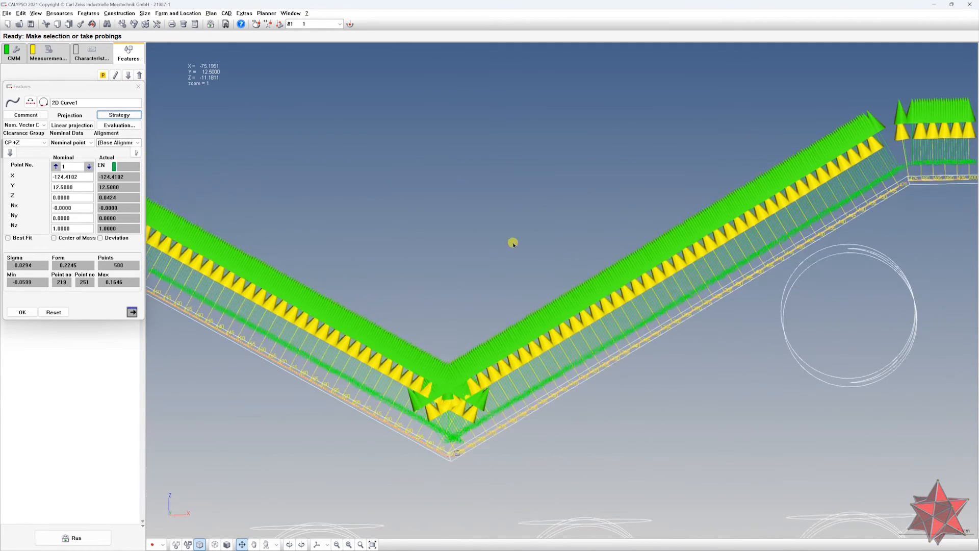
pyautogui.scroll(-3, 530, 244)
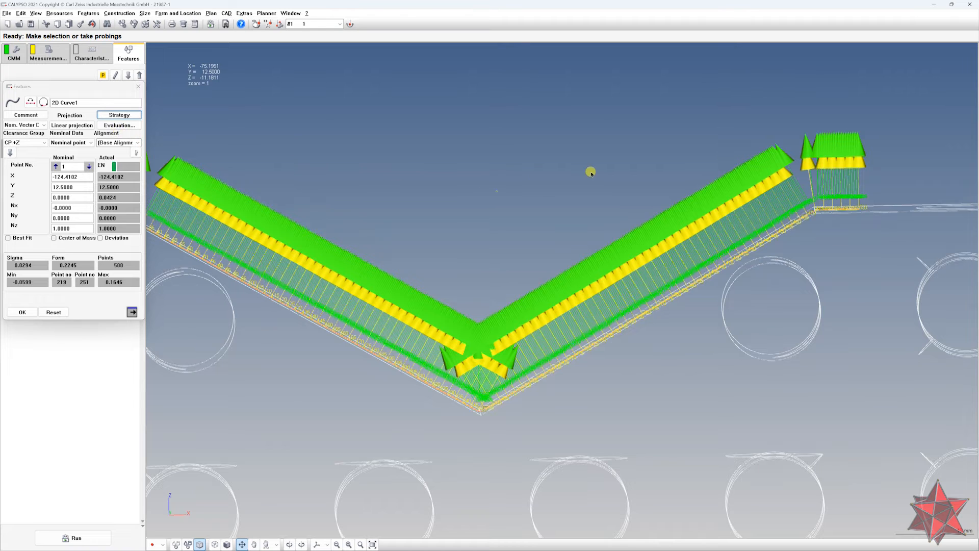
pyautogui.moveTo(590, 174); pyautogui.dragTo(649, 177)
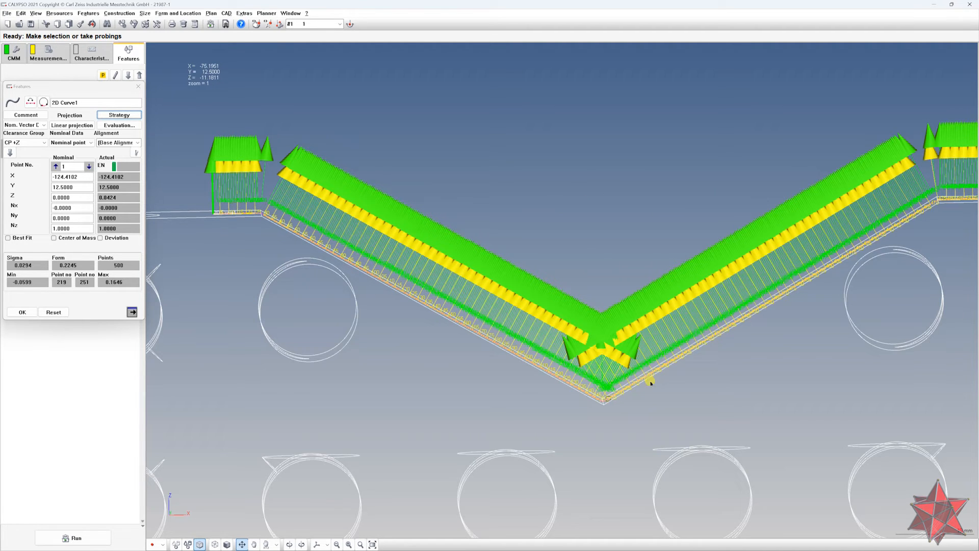
pyautogui.moveTo(666, 403); pyautogui.dragTo(630, 379)
pyautogui.moveTo(271, 275); pyautogui.dragTo(420, 306)
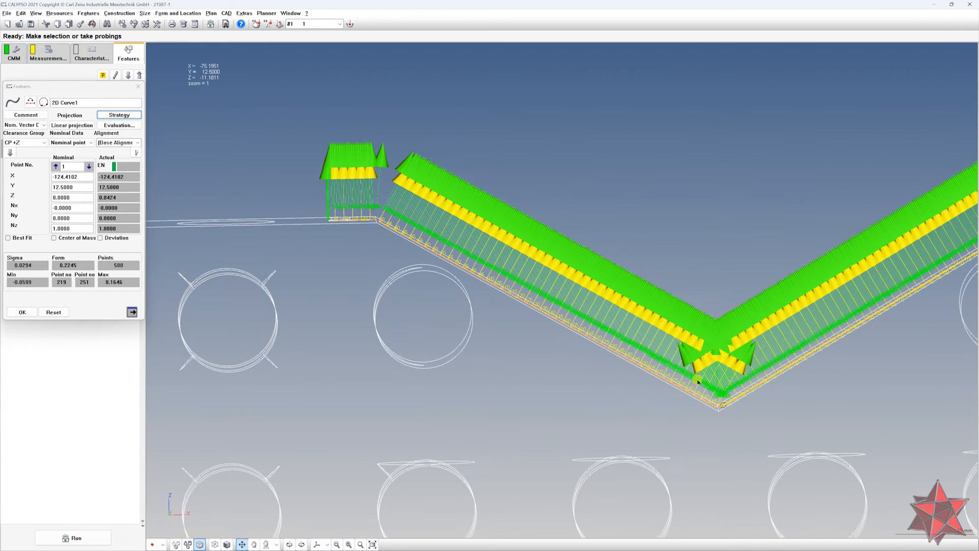
pyautogui.moveTo(759, 231); pyautogui.dragTo(487, 268)
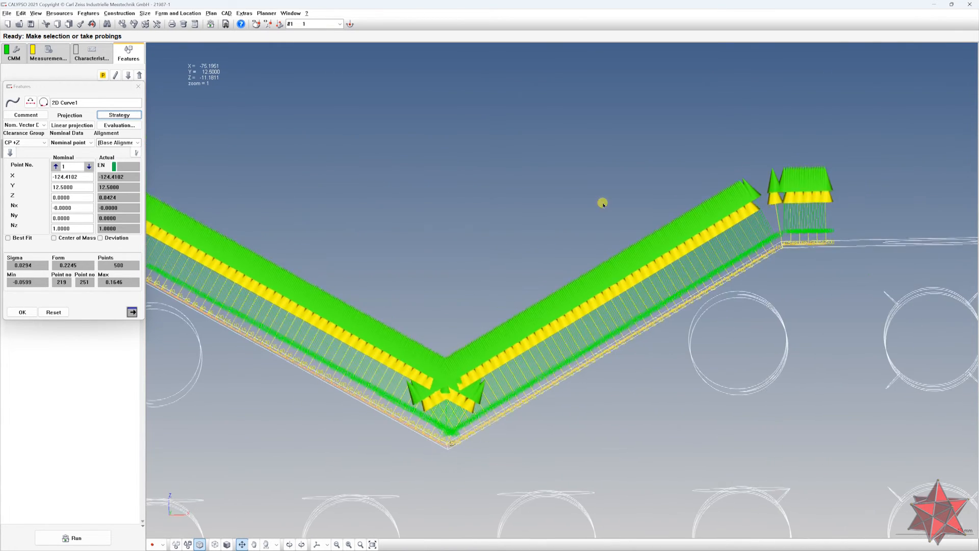
pyautogui.moveTo(603, 203); pyautogui.dragTo(810, 155)
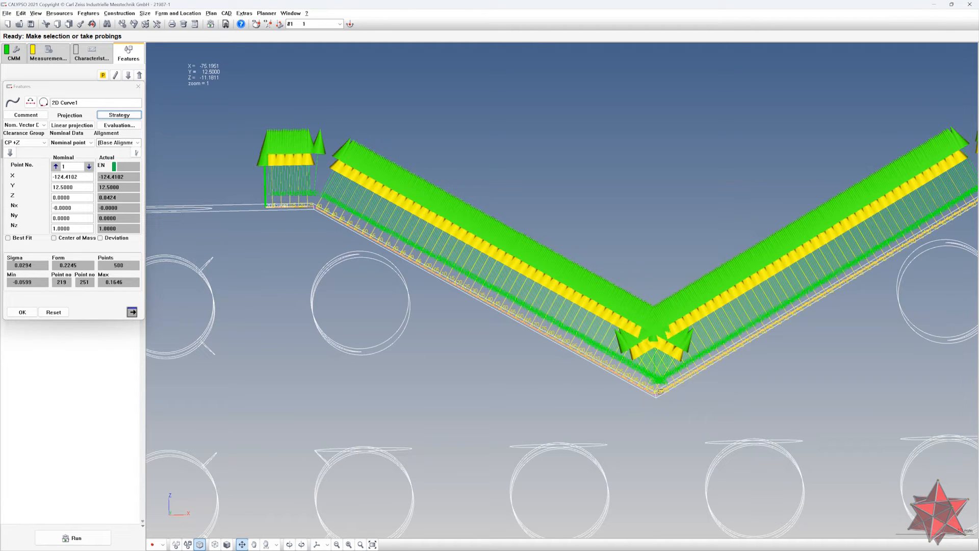
# - Try the Act -> Nom deviation calculation on the curve, read its help page, and return to Nom. Vector Direction
pyautogui.click(17, 128)
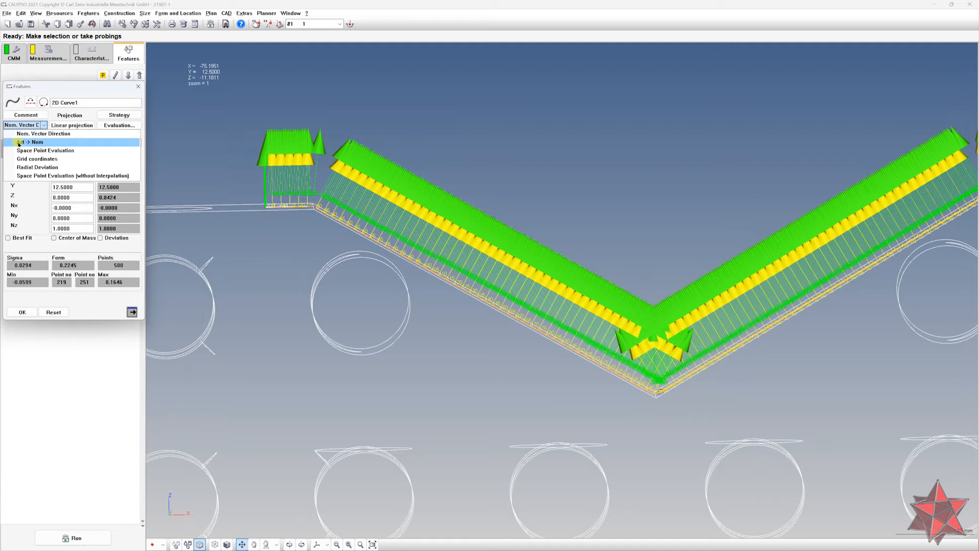
pyautogui.click(50, 143)
pyautogui.press('F1')
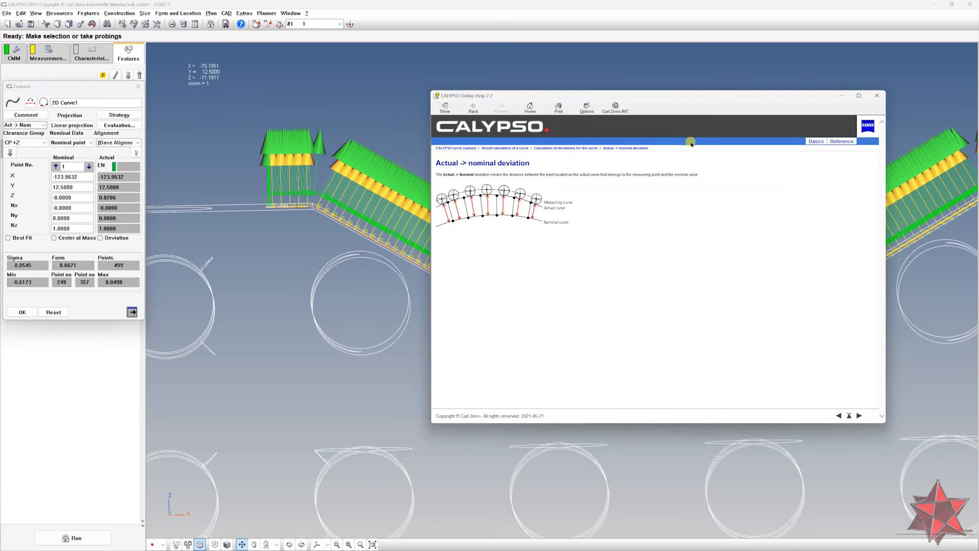
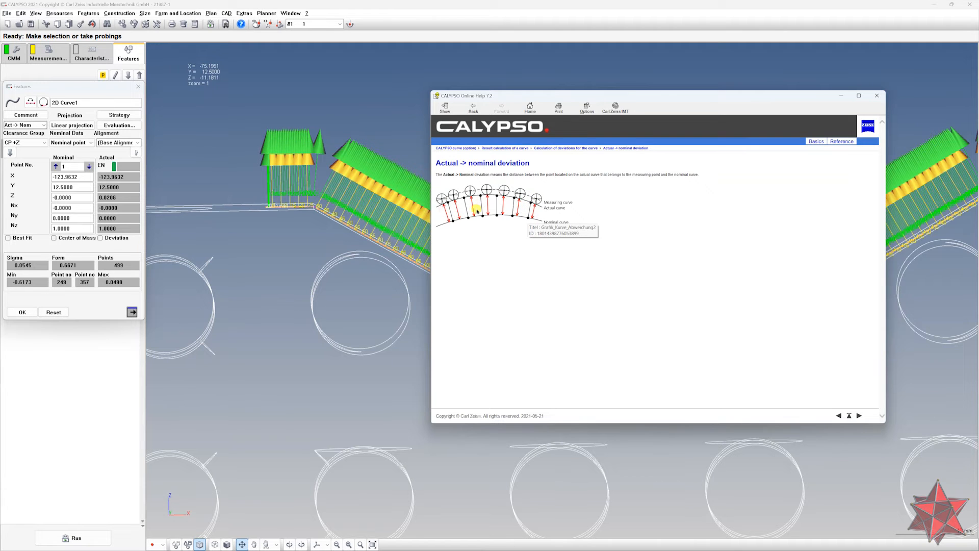
pyautogui.click(877, 95)
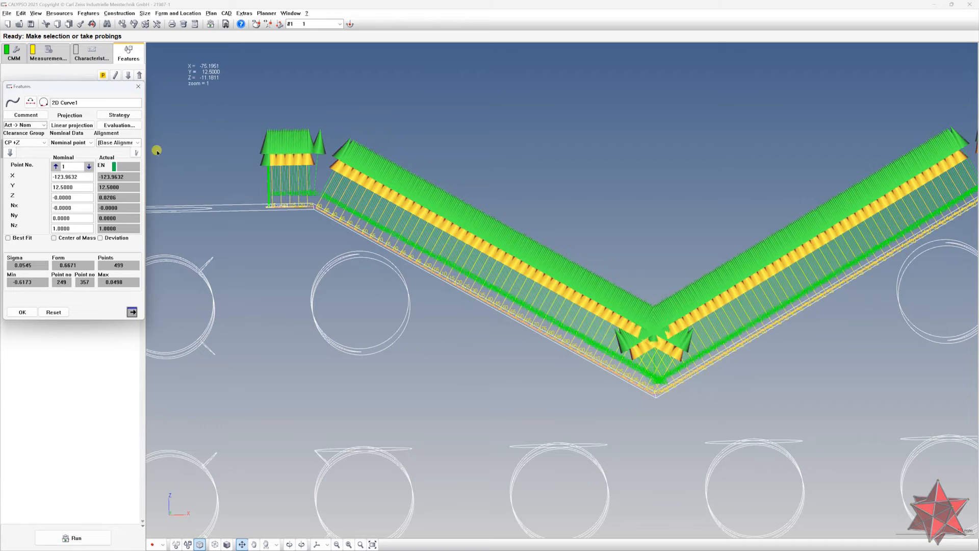
pyautogui.click(34, 126)
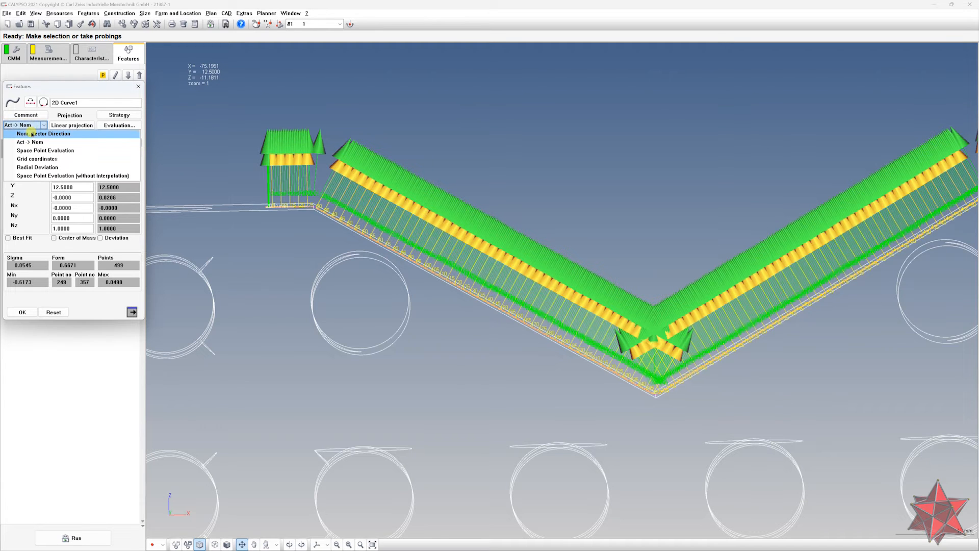
pyautogui.click(33, 133)
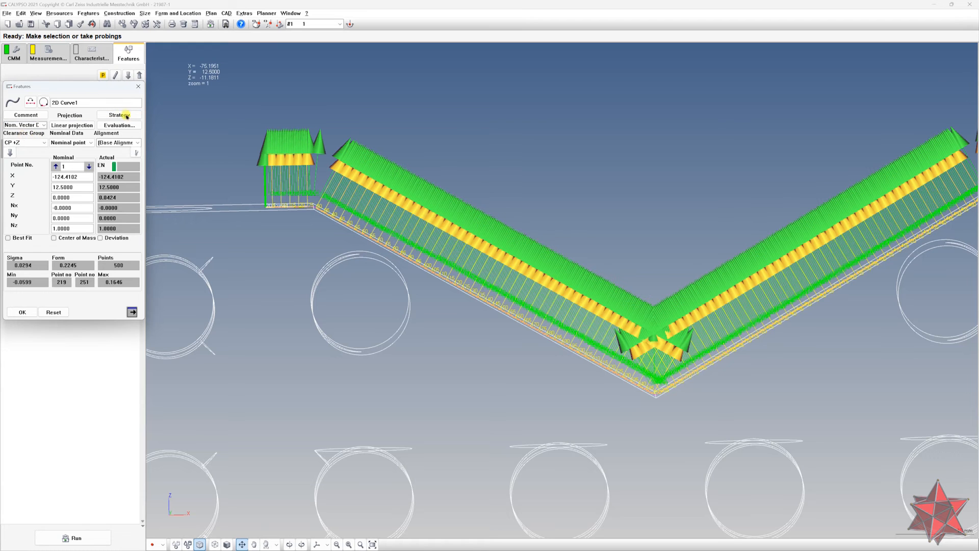
# - Review the list of segments in the curve's strategy and close it
pyautogui.moveTo(464, 159); pyautogui.dragTo(471, 211)
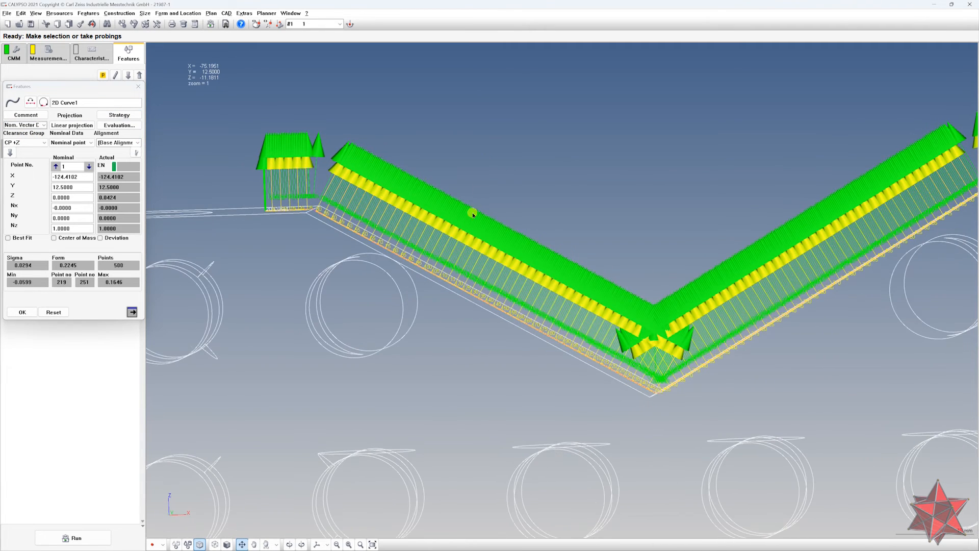
pyautogui.click(119, 115)
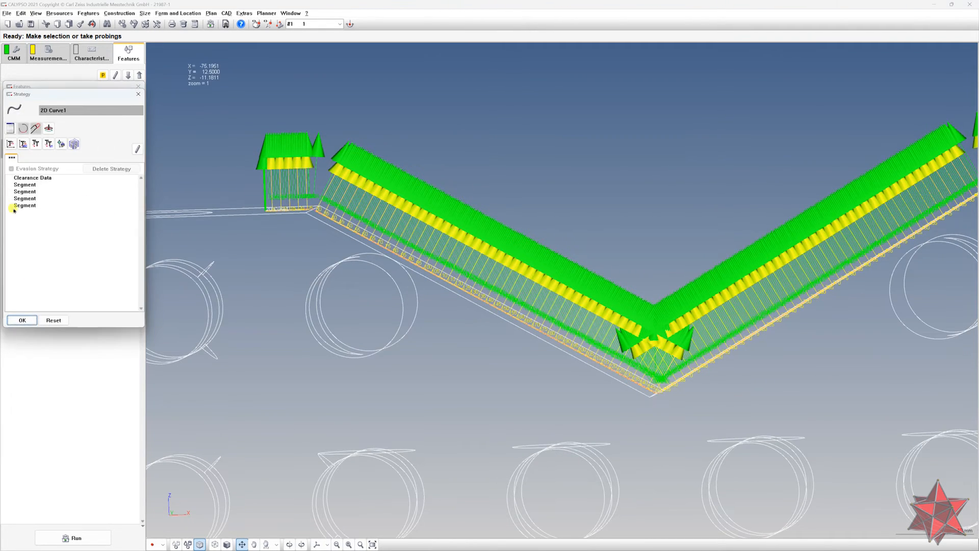
pyautogui.click(21, 320)
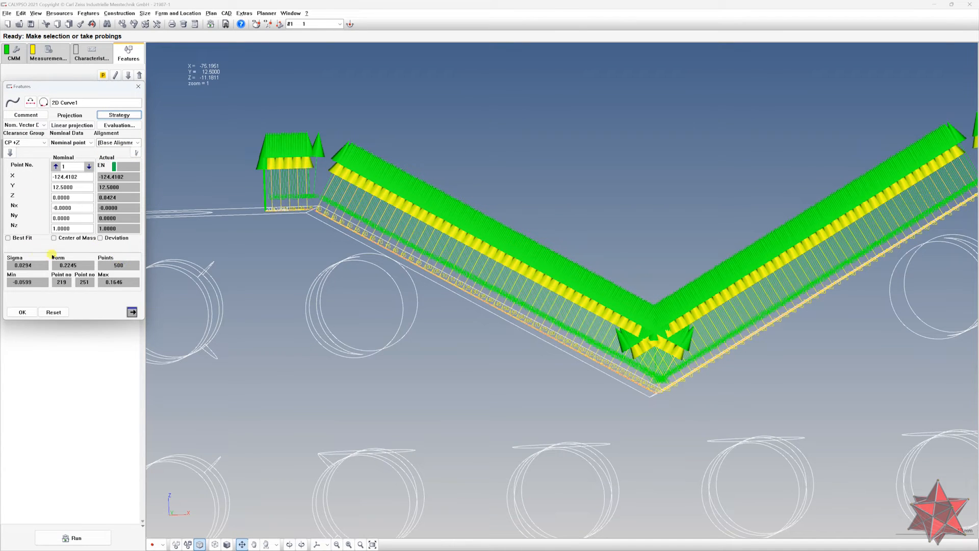
# - Enable Best Fit for the 2D curve and check the probing vectors along the V-notch
pyautogui.click(14, 239)
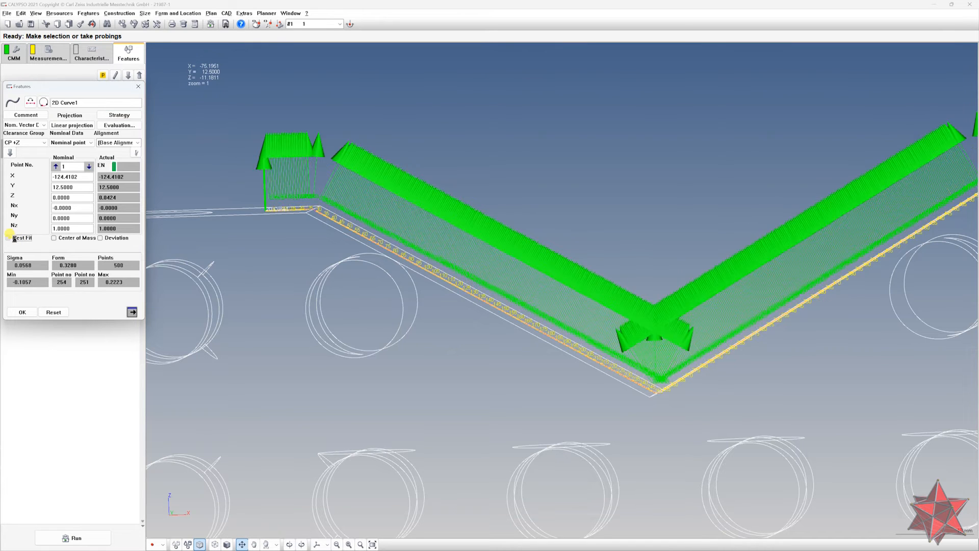
pyautogui.moveTo(423, 271); pyautogui.dragTo(287, 131)
pyautogui.moveTo(821, 142); pyautogui.dragTo(713, 265)
pyautogui.moveTo(383, 229); pyautogui.dragTo(593, 279)
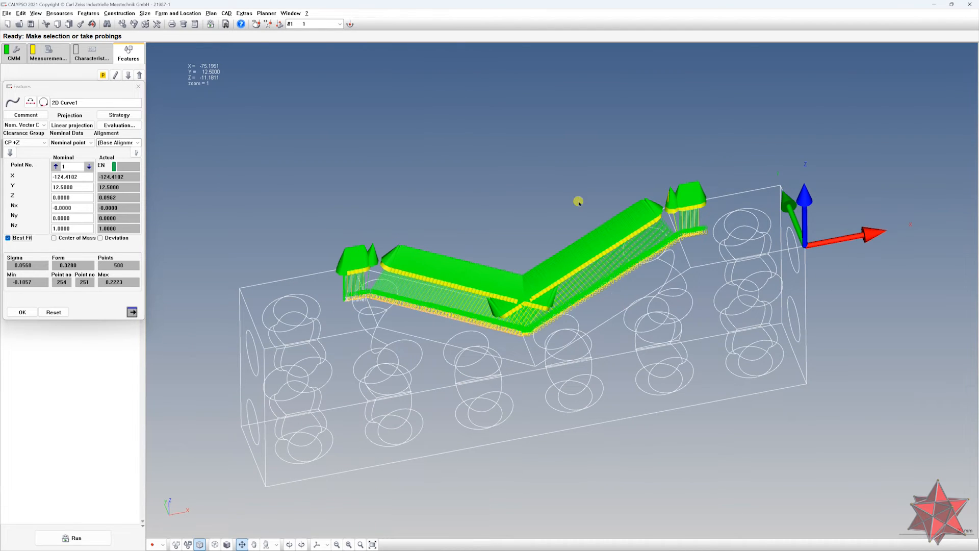
pyautogui.scroll(6, 464, 163)
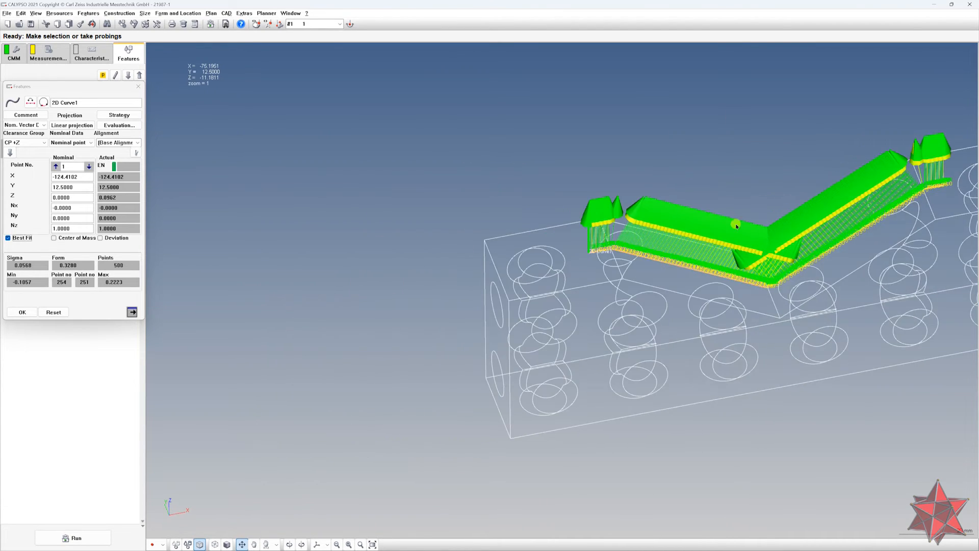
pyautogui.scroll(-5, 809, 208)
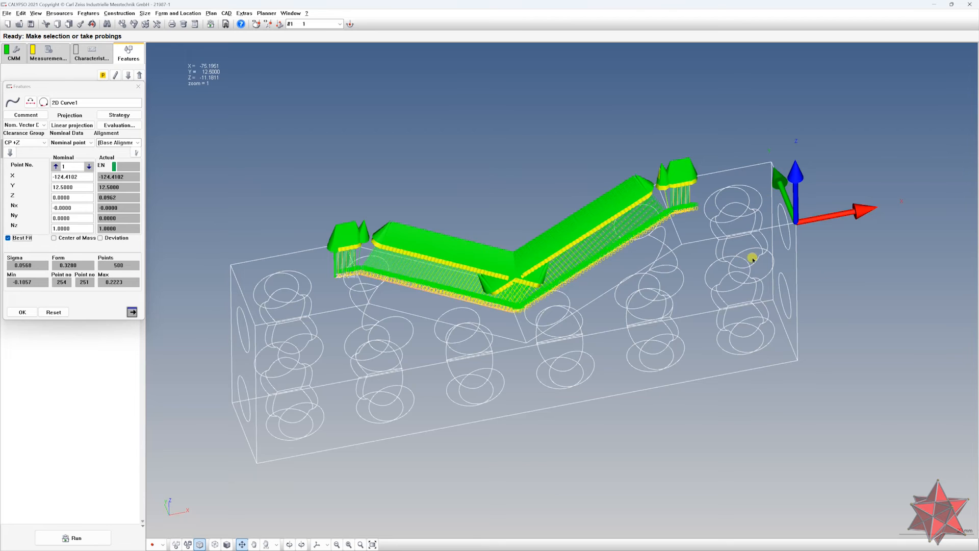
pyautogui.moveTo(780, 191); pyautogui.dragTo(779, 167)
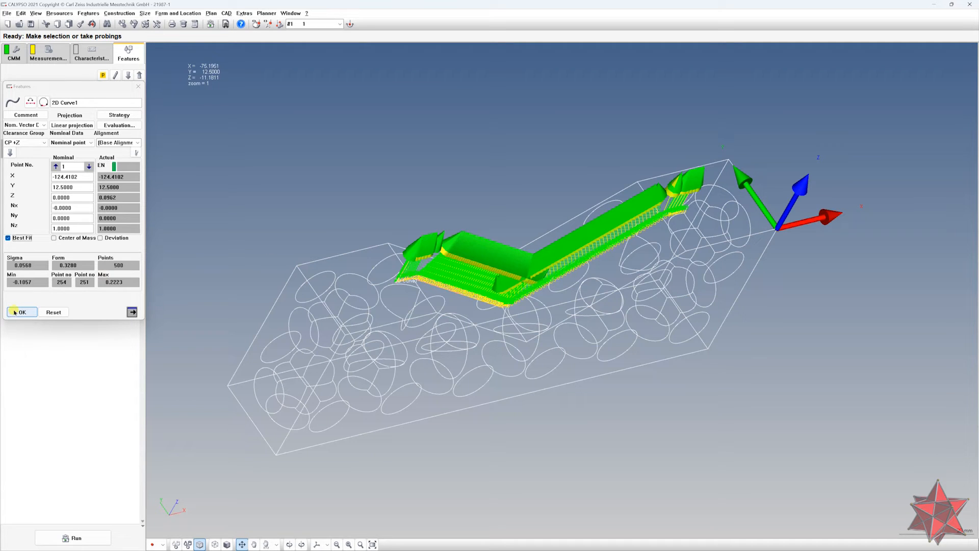
# - Review the Gauss best-fit alignment settings in the curve's evaluation, keep them, and accept the 2D curve feature
pyautogui.click(119, 125)
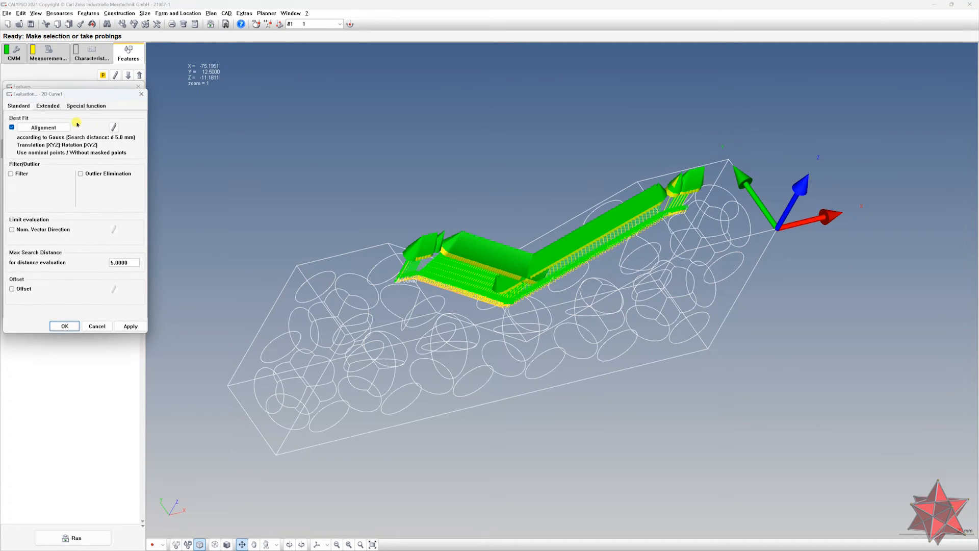
pyautogui.moveTo(68, 95); pyautogui.dragTo(401, 97)
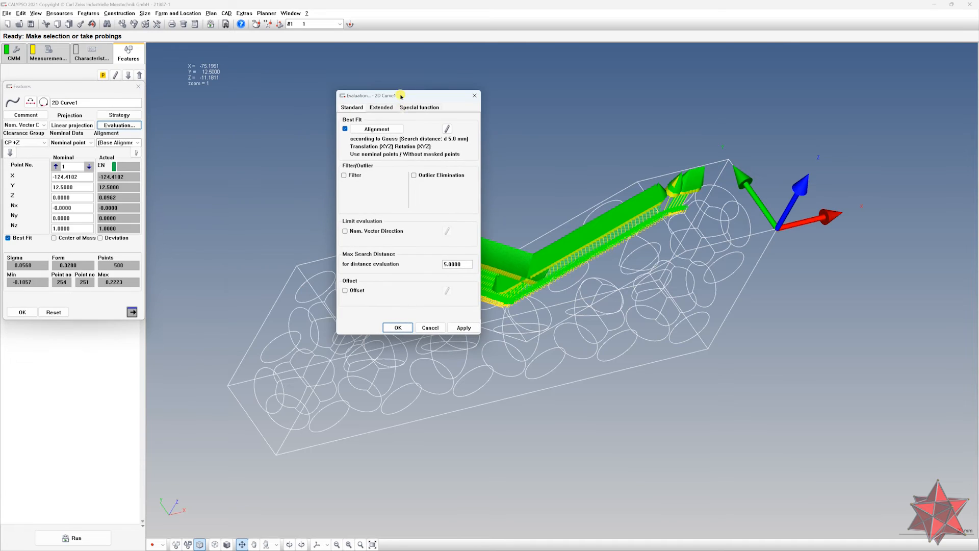
pyautogui.click(447, 128)
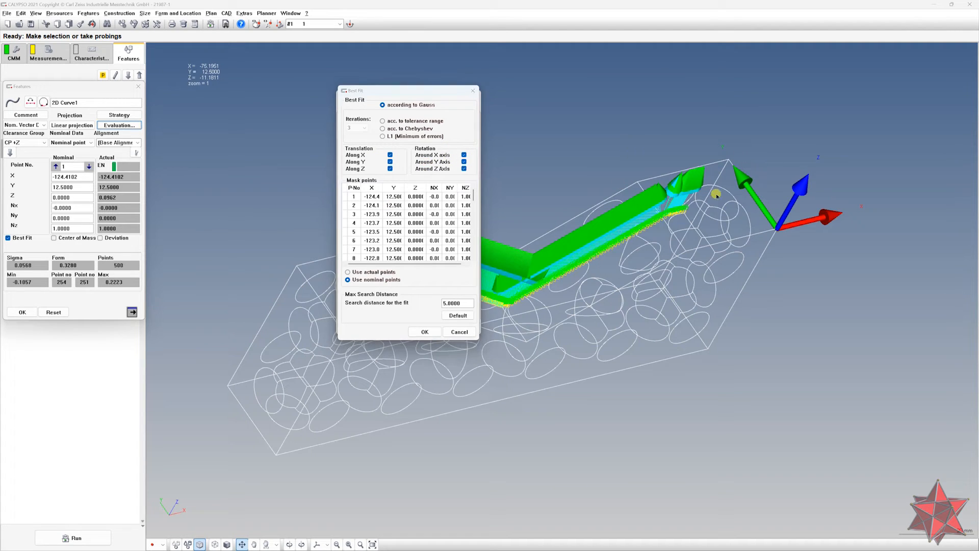
pyautogui.click(423, 333)
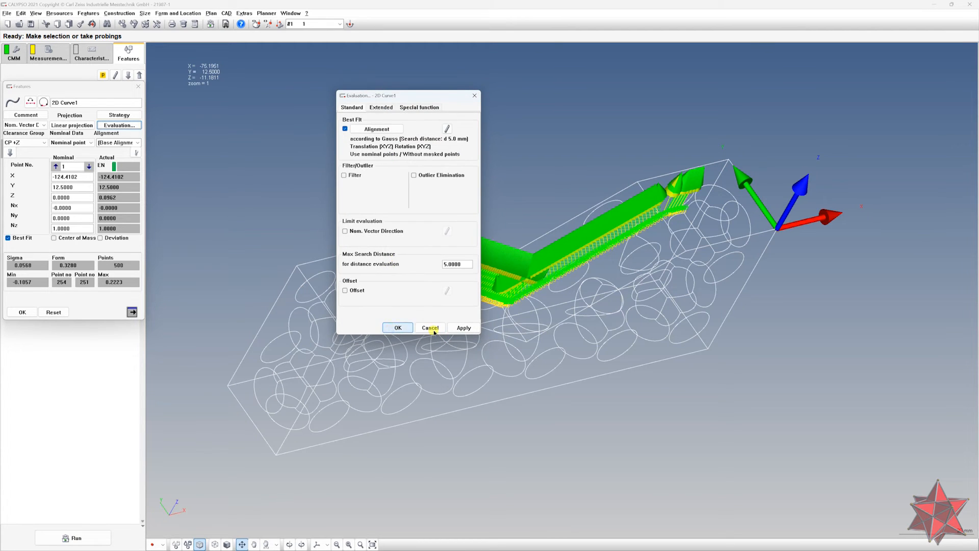
pyautogui.click(390, 330)
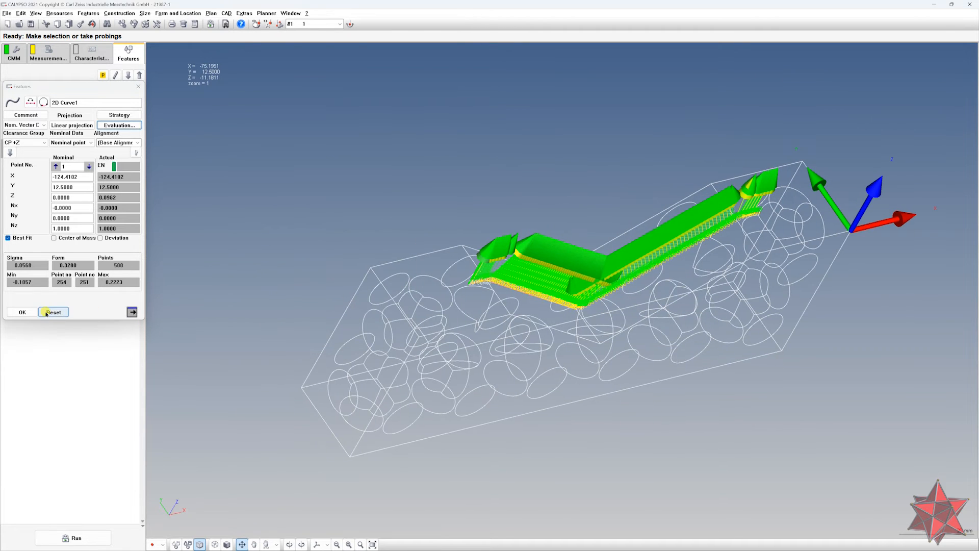
pyautogui.click(20, 311)
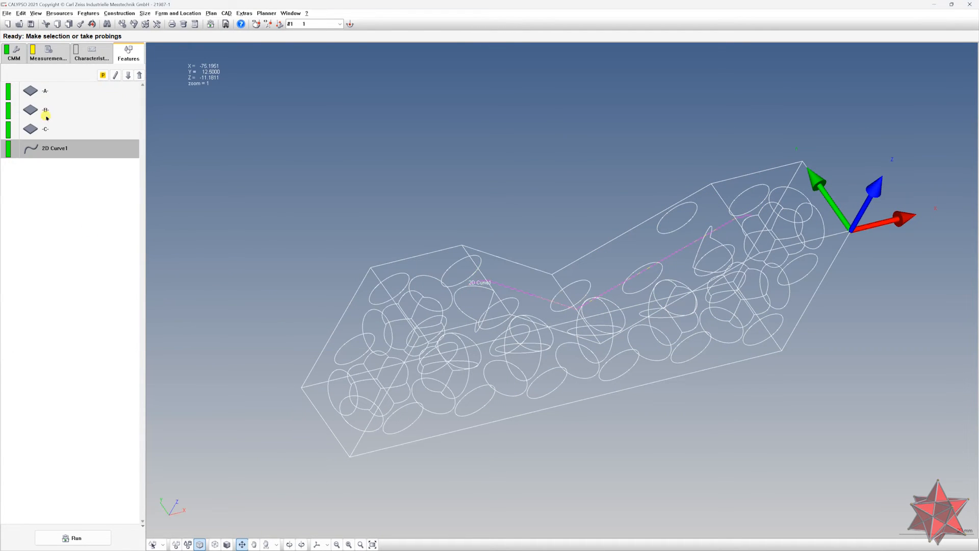
# - Execute the 2D Curve1 feature on its own from the feature list
pyautogui.click(73, 54)
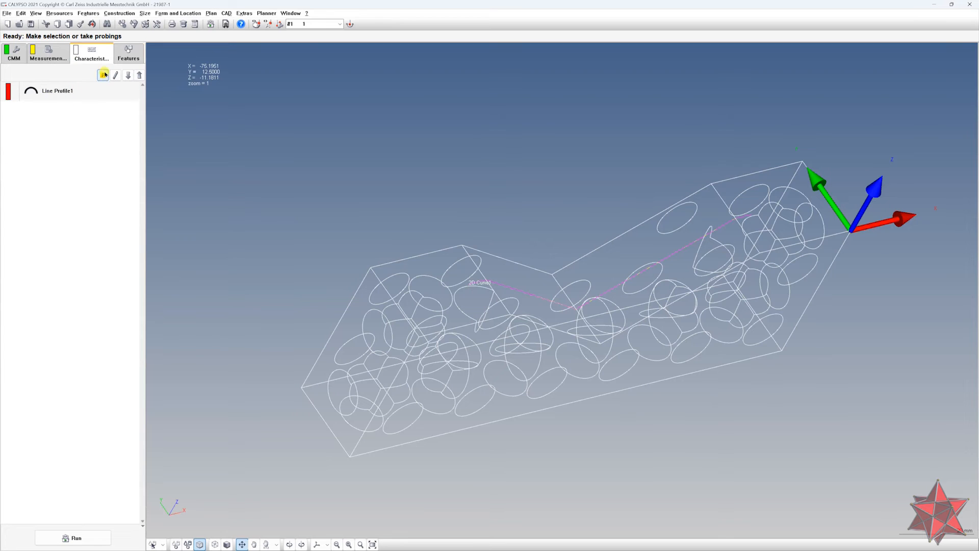
pyautogui.click(124, 61)
pyautogui.click(136, 147)
pyautogui.rightClick(75, 147)
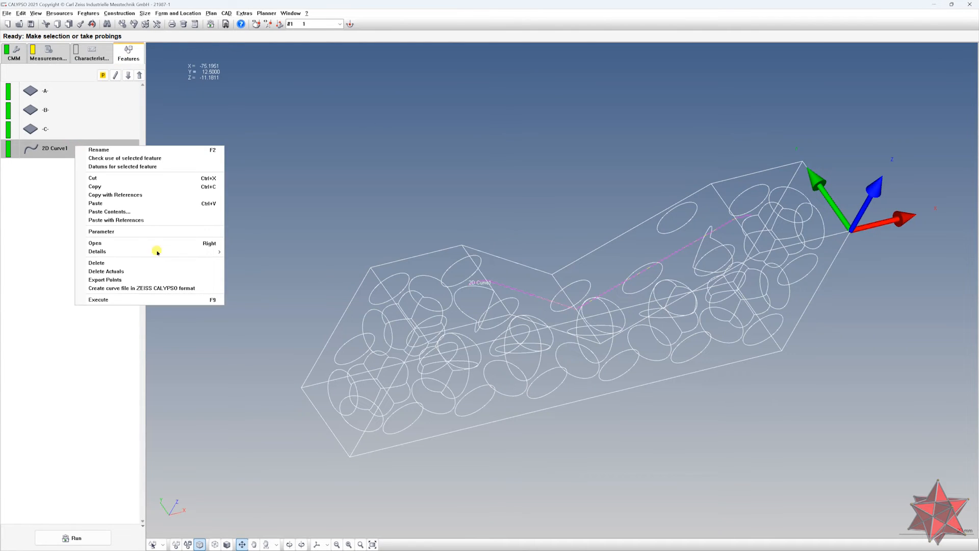
pyautogui.click(144, 300)
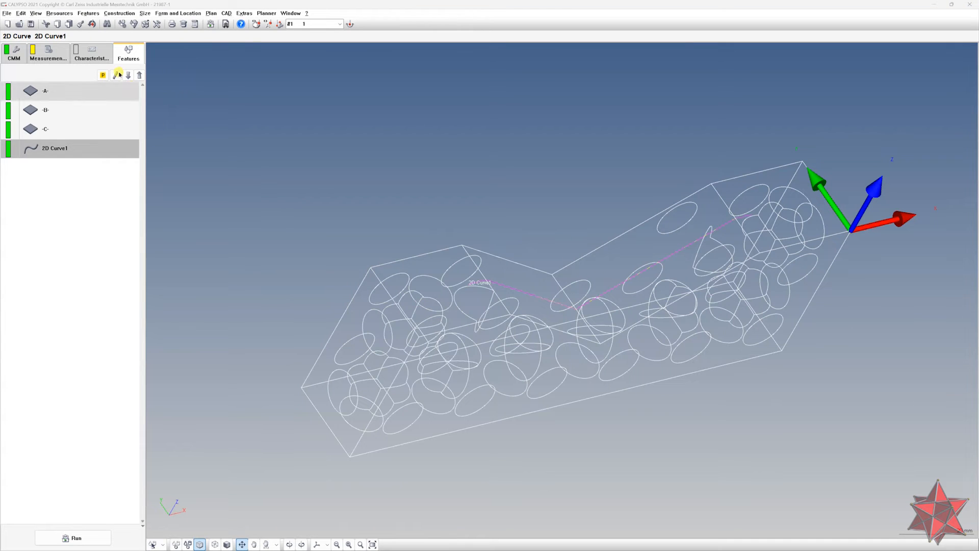
# - Open the Line Profile1 characteristic and display its plot protocol in PiWeb Monitor
pyautogui.click(107, 62)
pyautogui.doubleClick(81, 91)
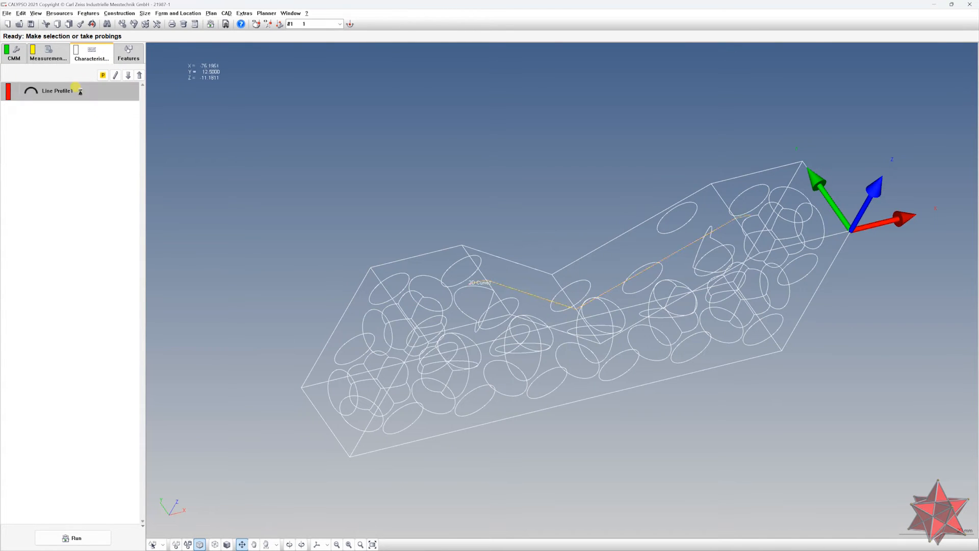
pyautogui.moveTo(312, 199); pyautogui.dragTo(240, 305)
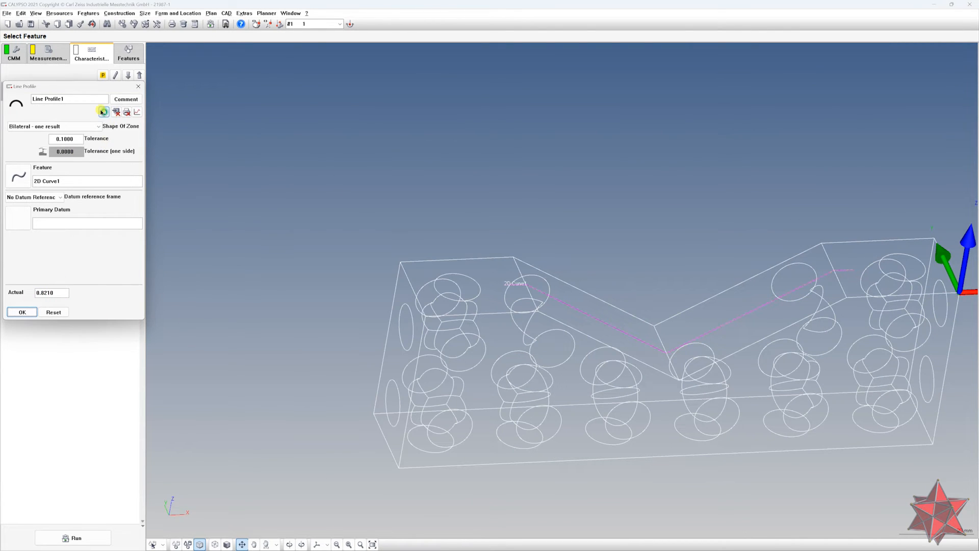
pyautogui.click(104, 112)
pyautogui.click(91, 153)
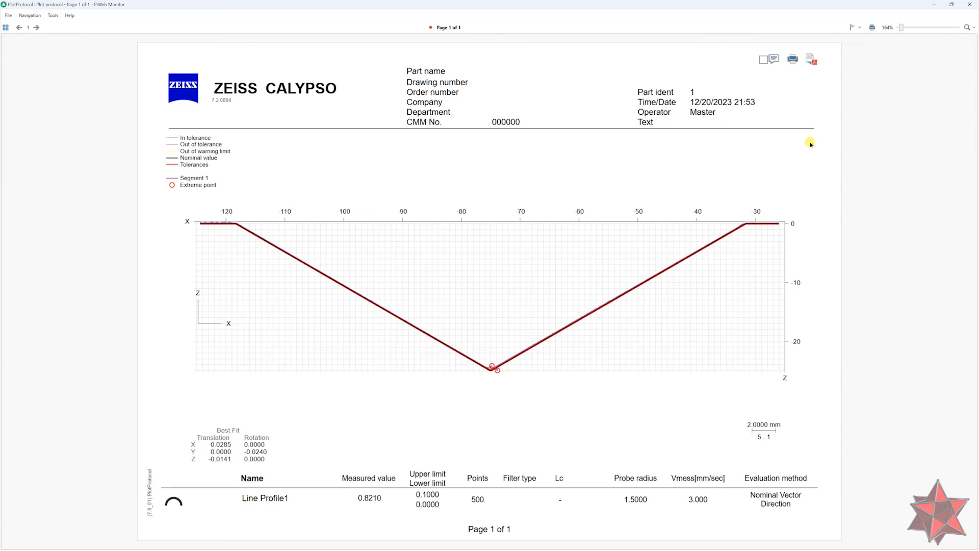
# - Try error scalings of 50 : 1 and 10 : 1 on the line profile plot, and settle on 14 : 1
pyautogui.click(555, 282)
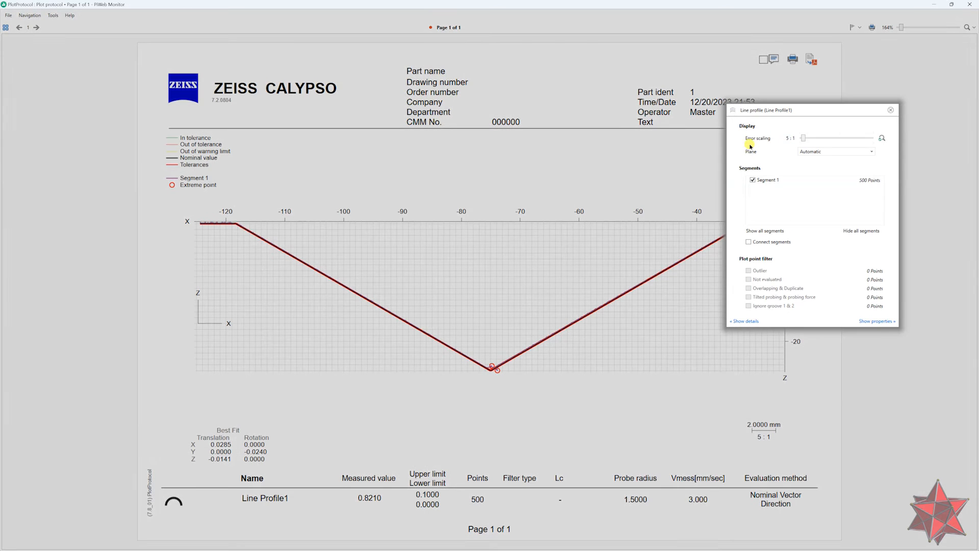
pyautogui.click(790, 137)
pyautogui.write('50')
pyautogui.press('Return')
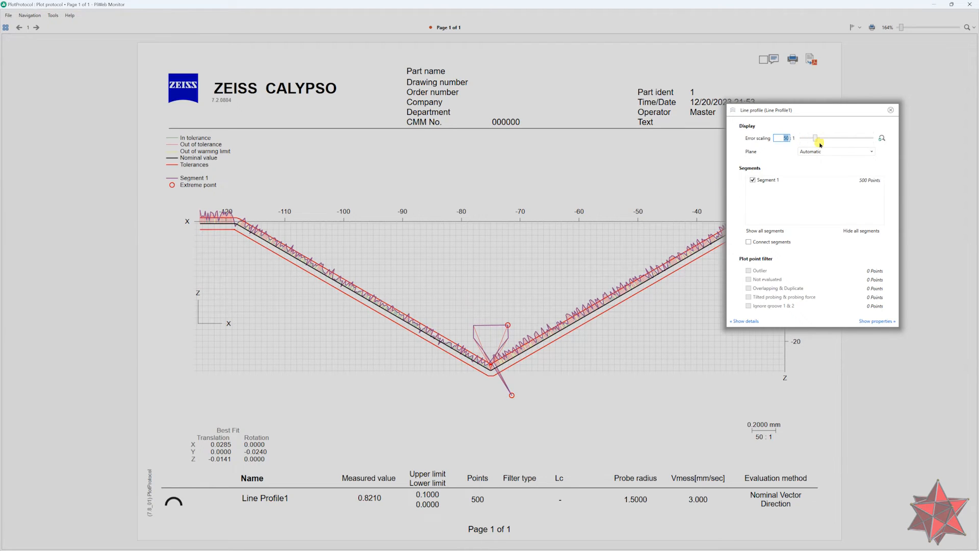
pyautogui.write('10')
pyautogui.press('Return')
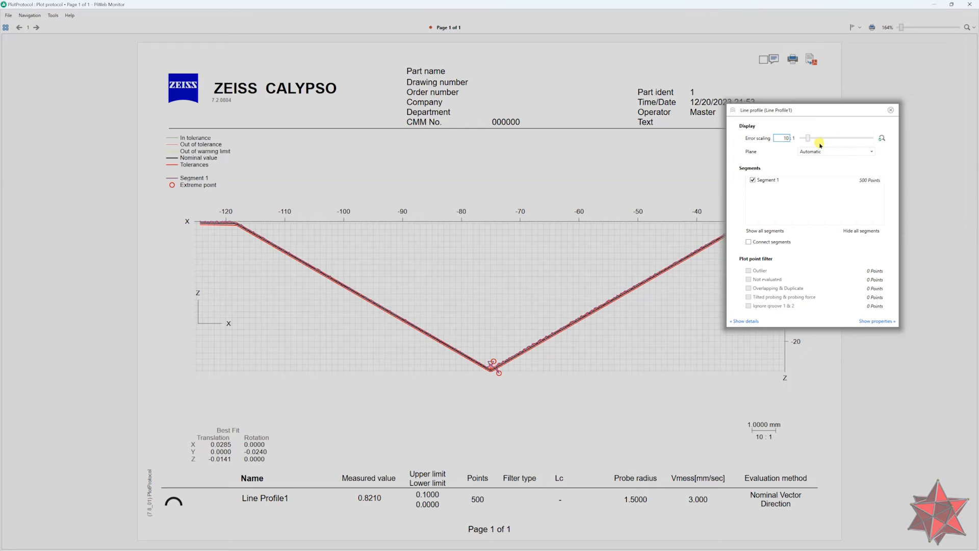
pyautogui.press('Up')
pyautogui.press('Up')
pyautogui.press('Up')
pyautogui.press('Up')
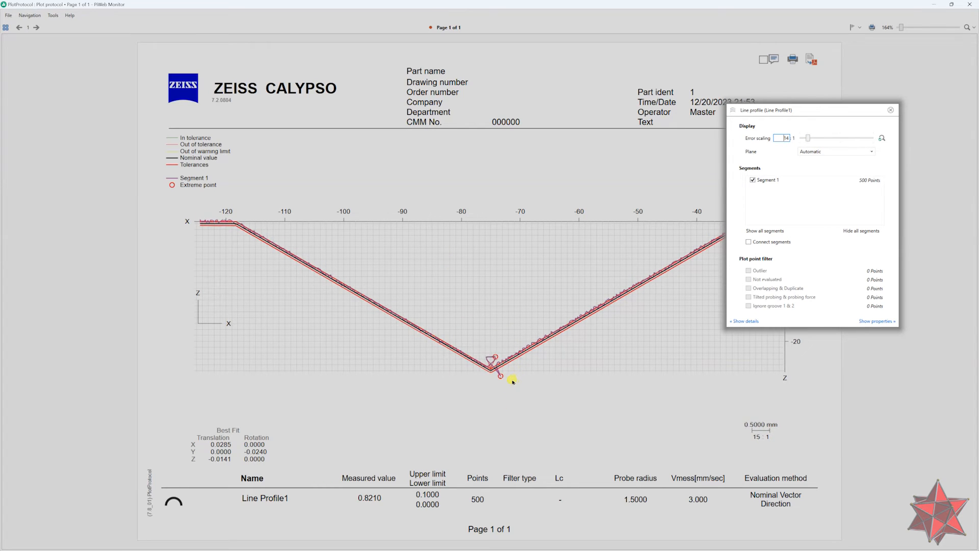
pyautogui.click(891, 111)
# - Examine the plotted profile and its extreme points at the V-notch vertex, and the flat-to-flank corner between X -120 and -110
pyautogui.click(490, 378)
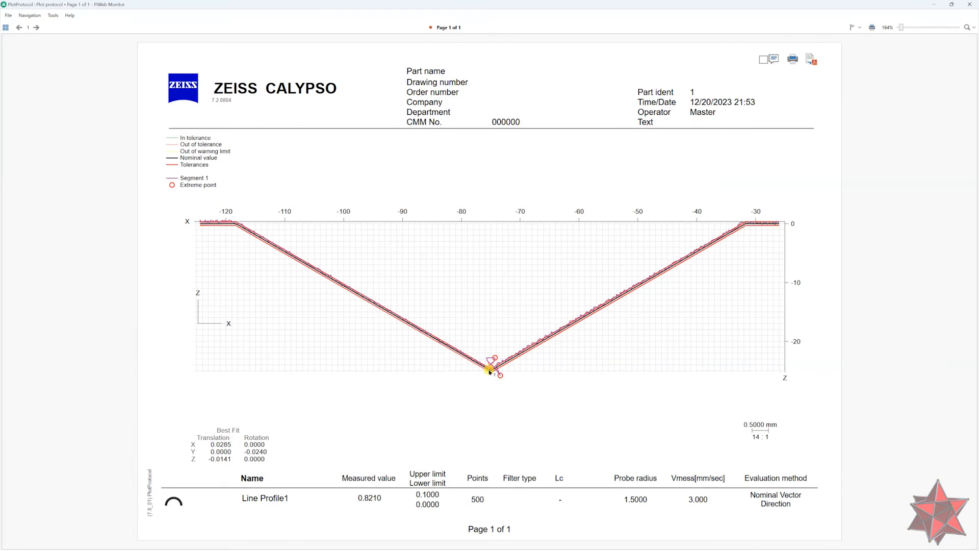
pyautogui.keyDown('ctrl'); pyautogui.scroll(8, 489, 371); pyautogui.keyUp('ctrl')
pyautogui.keyDown('ctrl'); pyautogui.scroll(5, 488, 372); pyautogui.keyUp('ctrl')
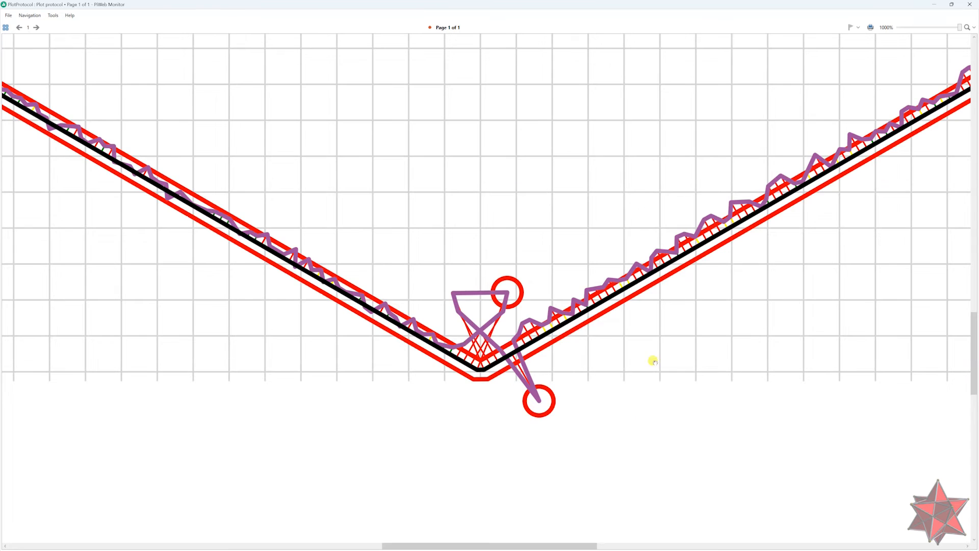
pyautogui.moveTo(676, 354); pyautogui.dragTo(896, 433)
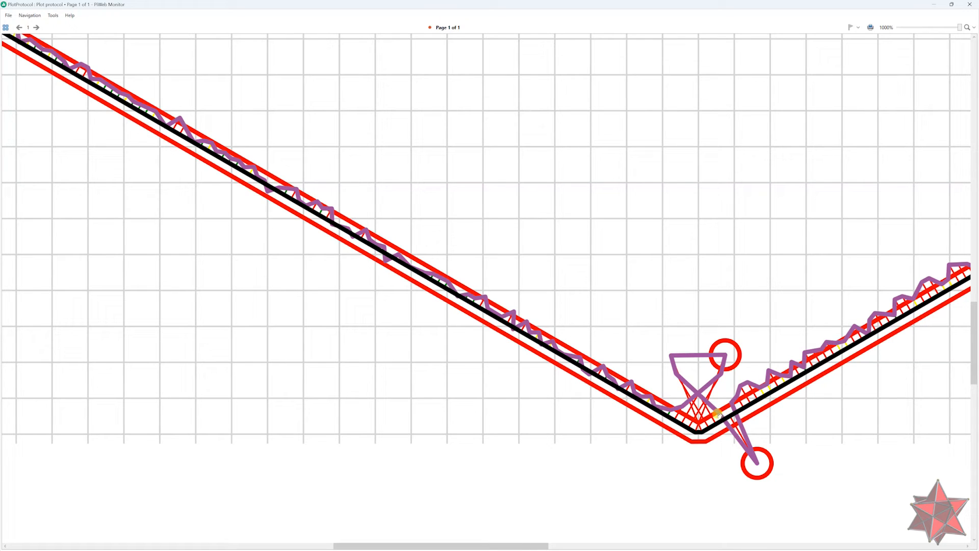
pyautogui.moveTo(574, 415); pyautogui.dragTo(487, 417)
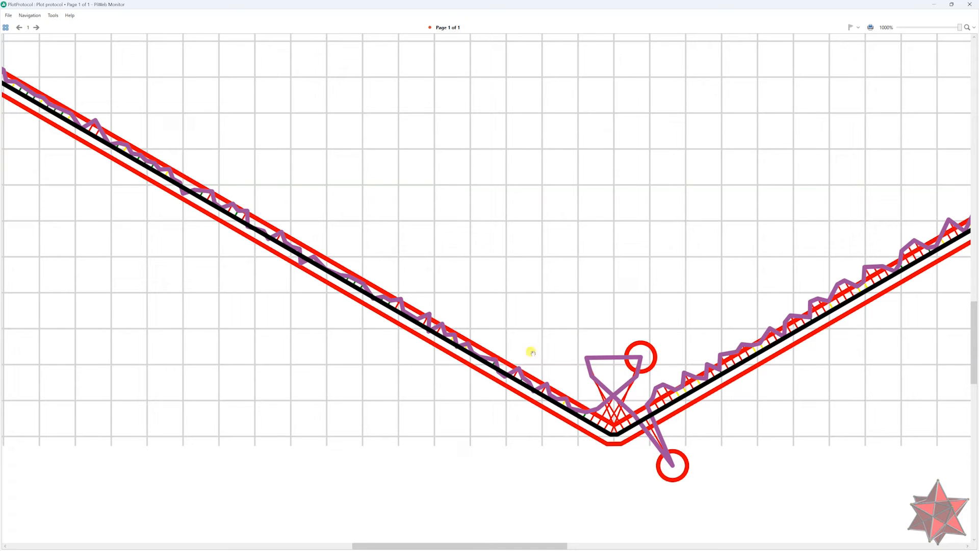
pyautogui.keyDown('ctrl'); pyautogui.scroll(-5, 707, 430); pyautogui.keyUp('ctrl')
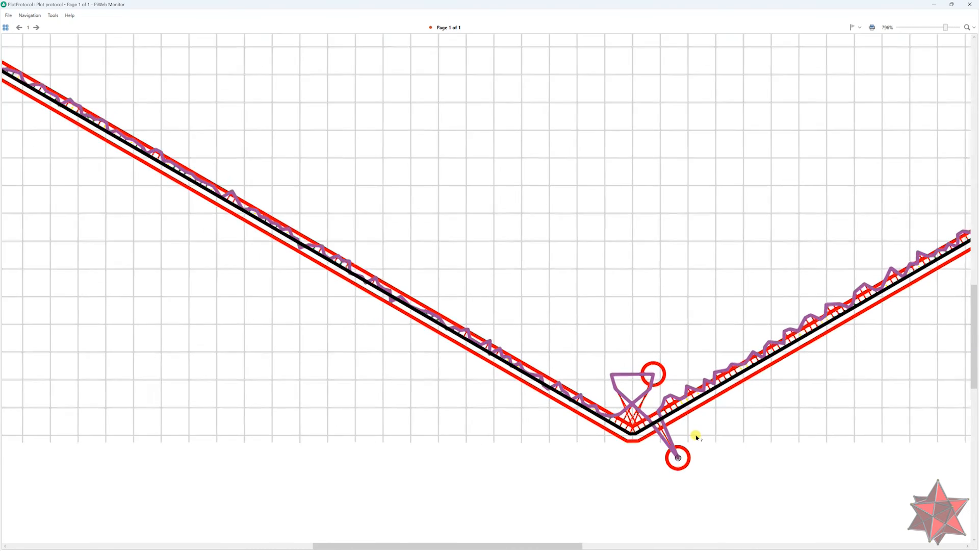
pyautogui.keyDown('ctrl'); pyautogui.scroll(-1, 691, 434); pyautogui.keyUp('ctrl')
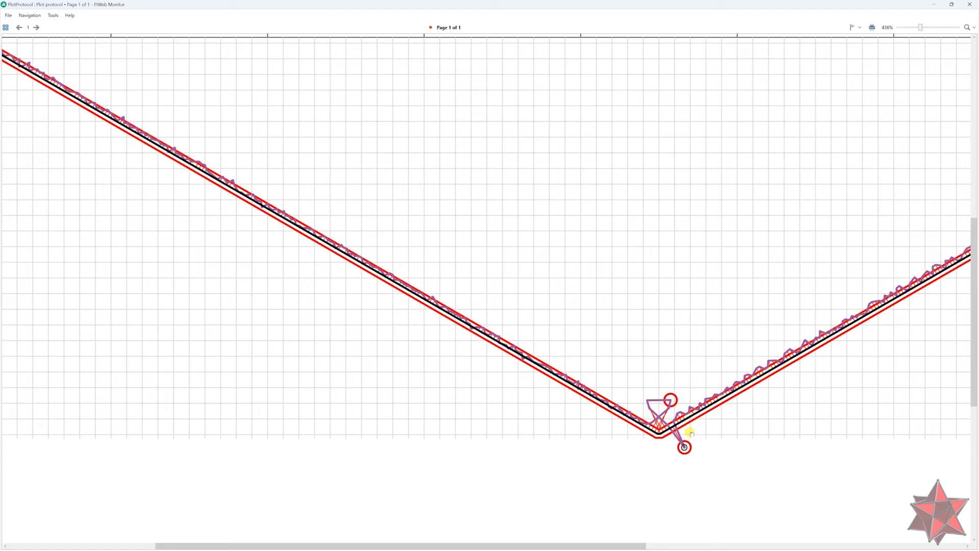
pyautogui.keyDown('ctrl'); pyautogui.scroll(-3, 544, 234); pyautogui.keyUp('ctrl')
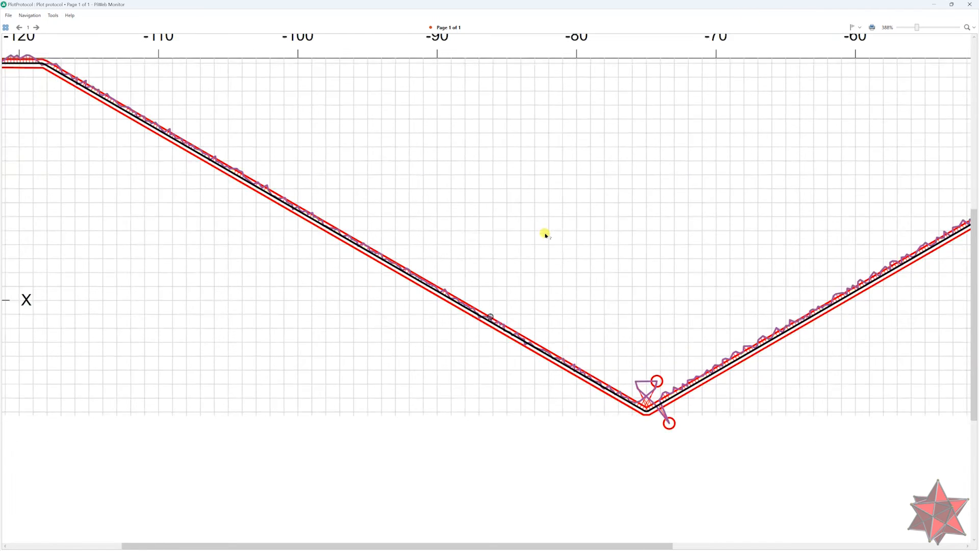
pyautogui.scroll(2, 740, 287)
pyautogui.scroll(1, 740, 287)
pyautogui.keyDown('ctrl'); pyautogui.scroll(7, 242, 220); pyautogui.keyUp('ctrl')
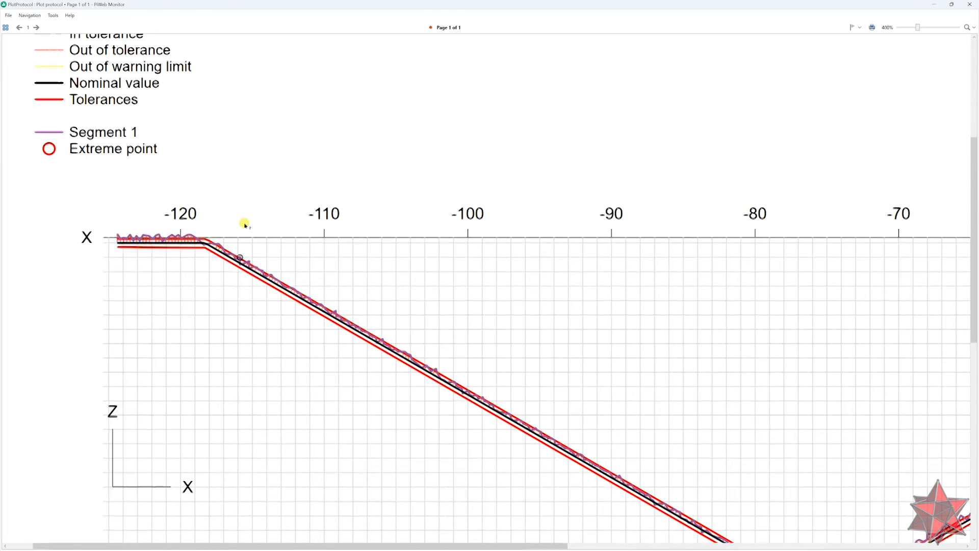
pyautogui.keyDown('ctrl'); pyautogui.scroll(4, 206, 238); pyautogui.keyUp('ctrl')
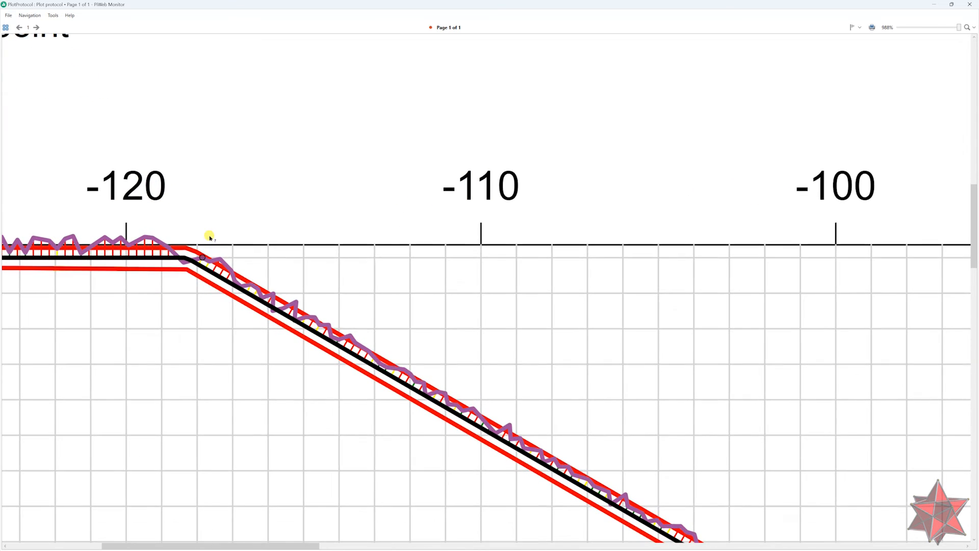
pyautogui.moveTo(214, 211); pyautogui.dragTo(516, 339)
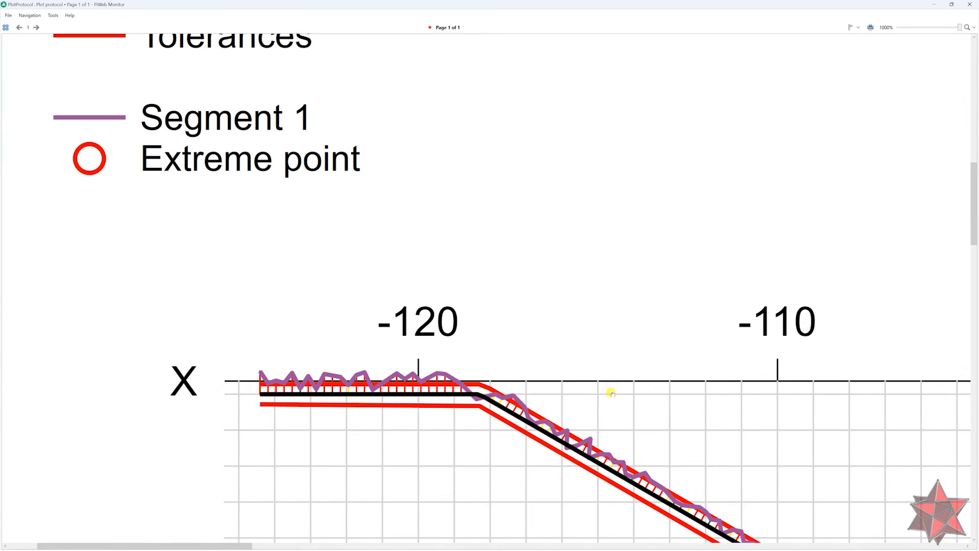
# - Set the line profile plot's error scaling to 75 : 1 and close its display settings
pyautogui.doubleClick(605, 415)
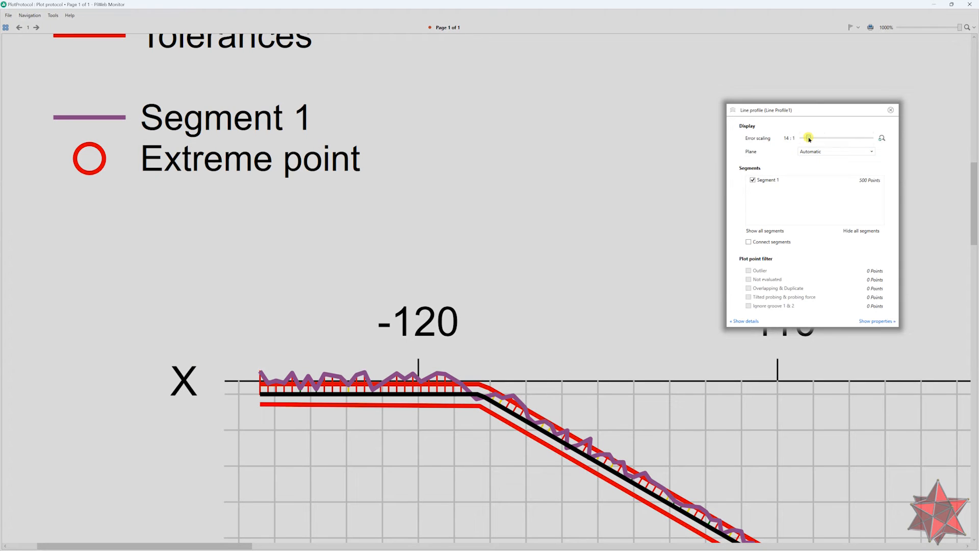
pyautogui.moveTo(820, 138); pyautogui.dragTo(859, 136)
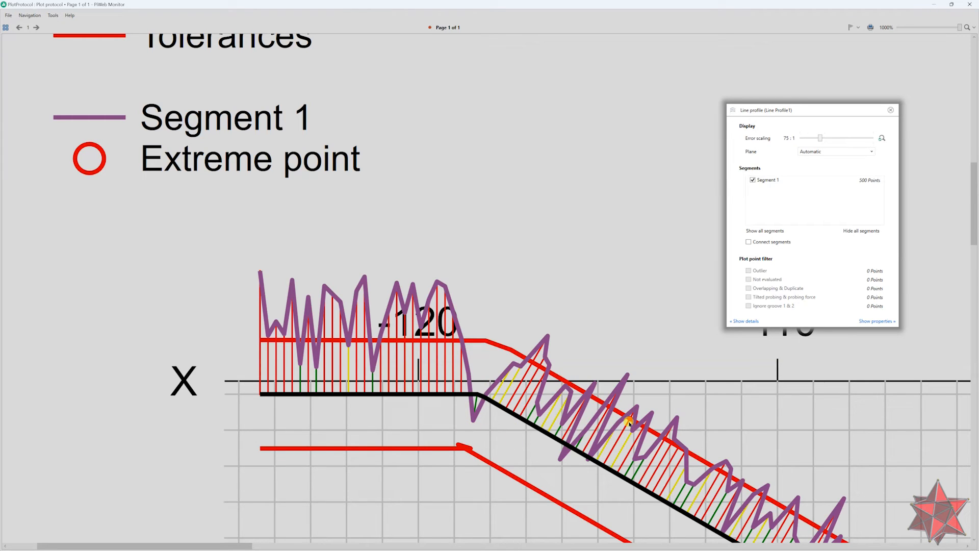
pyautogui.click(891, 110)
# - Examine the enlarged deviations along both flanks and around the vertex of the V-notch plot
pyautogui.scroll(-3, 789, 401)
pyautogui.moveTo(863, 409); pyautogui.dragTo(536, 168)
pyautogui.moveTo(944, 436); pyautogui.dragTo(545, 155)
pyautogui.moveTo(918, 314); pyautogui.dragTo(415, 175)
pyautogui.scroll(2, 515, 375)
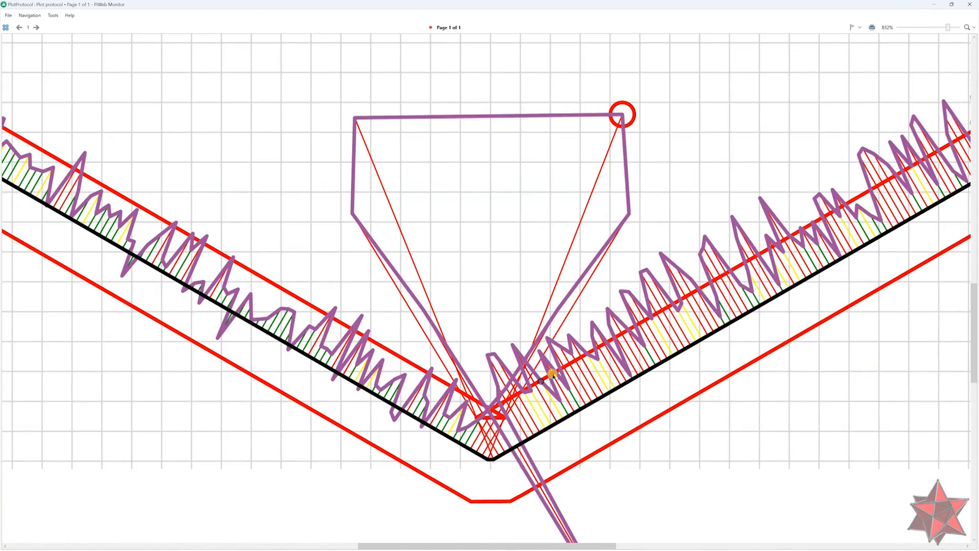
pyautogui.scroll(1, 507, 393)
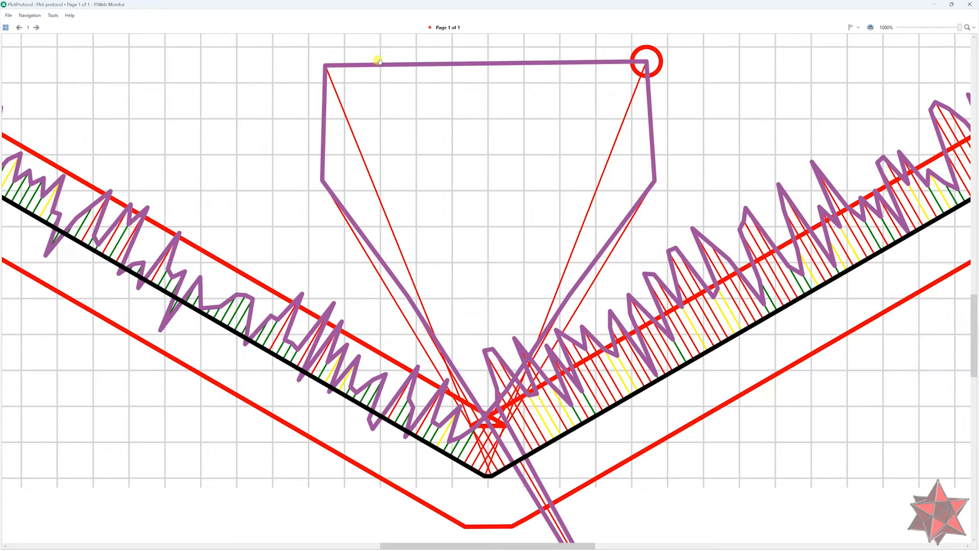
# - Close the line profile plot, its reporting settings and the Line Profile1 characteristic
pyautogui.scroll(-7, 659, 411)
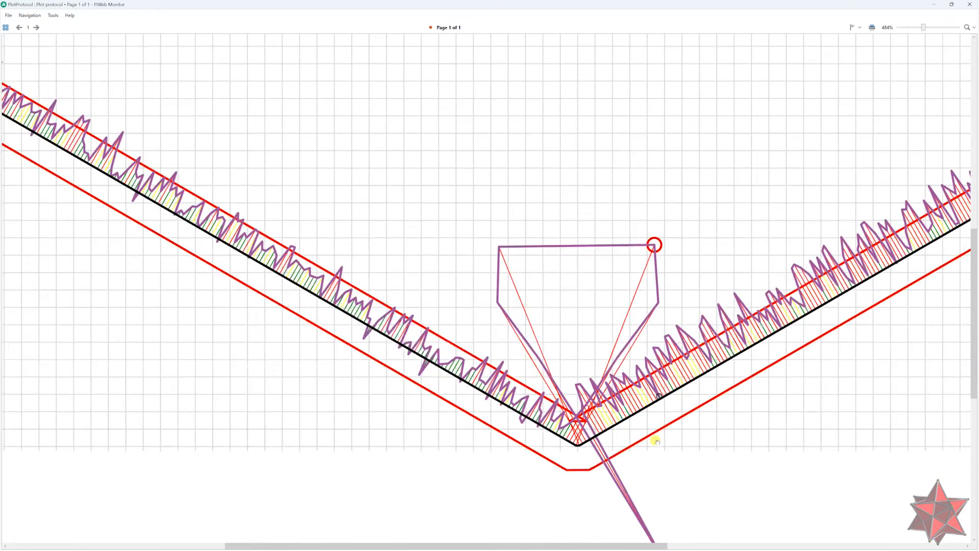
pyautogui.scroll(-2, 656, 441)
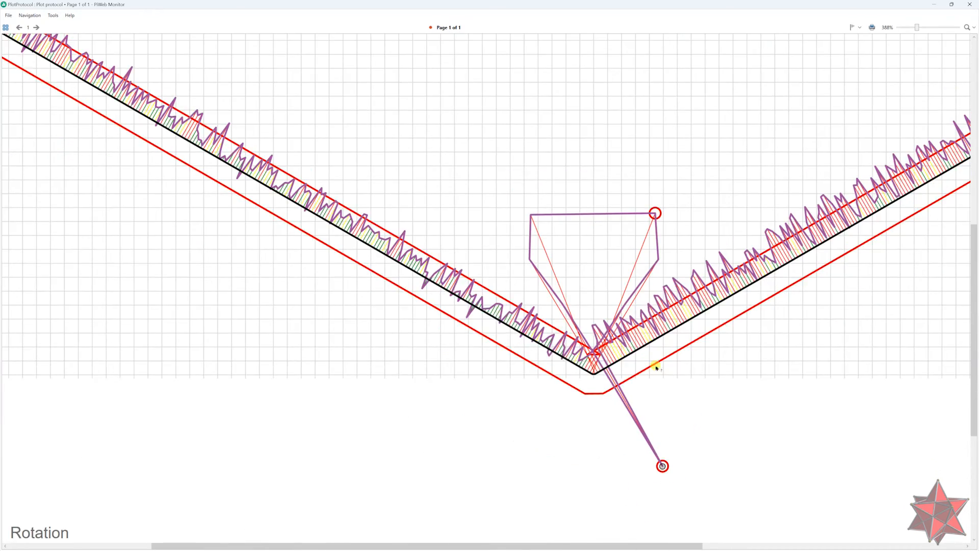
pyautogui.click(970, 4)
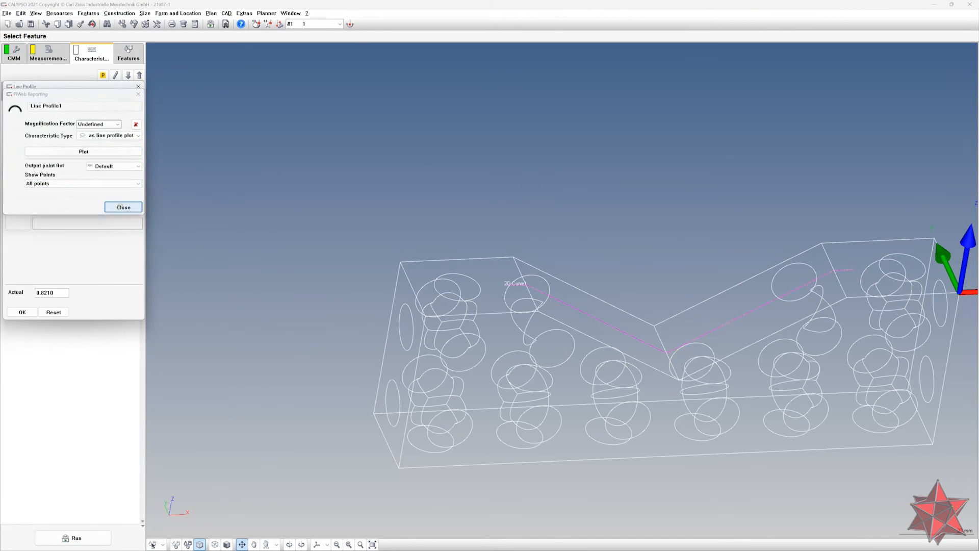
pyautogui.click(123, 207)
pyautogui.click(137, 86)
# - Open the 2D Curve1 feature and set its deviation calculation method to Act -> Nom
pyautogui.click(62, 143)
pyautogui.doubleClick(62, 143)
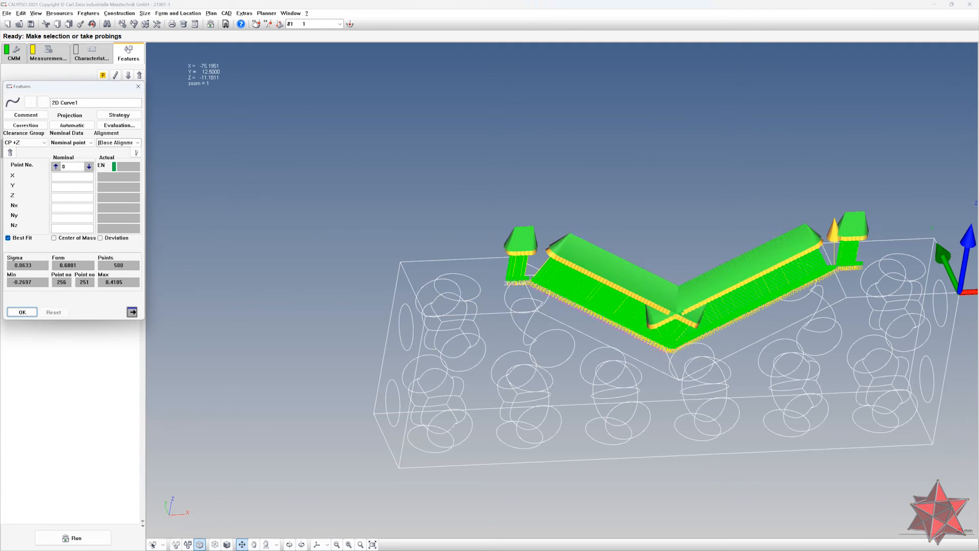
pyautogui.click(41, 125)
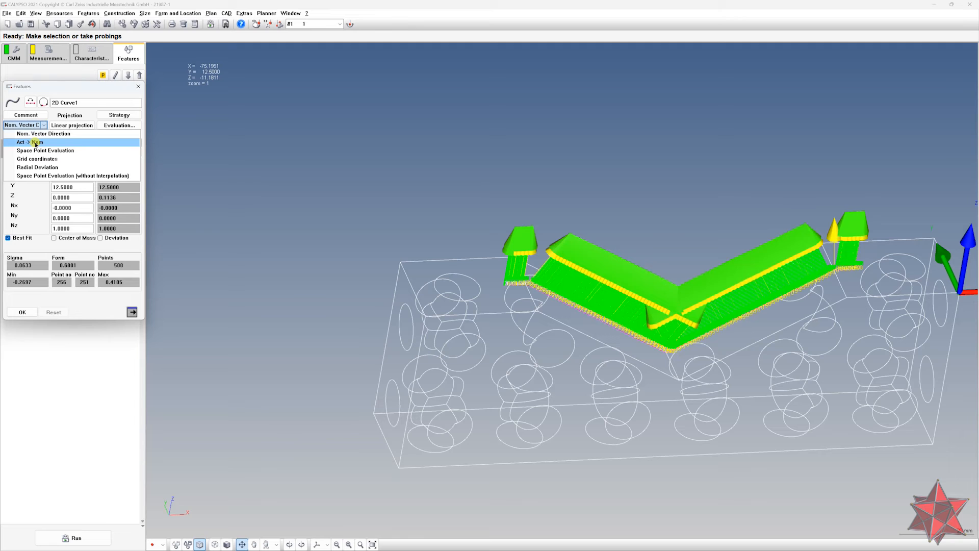
pyautogui.click(35, 143)
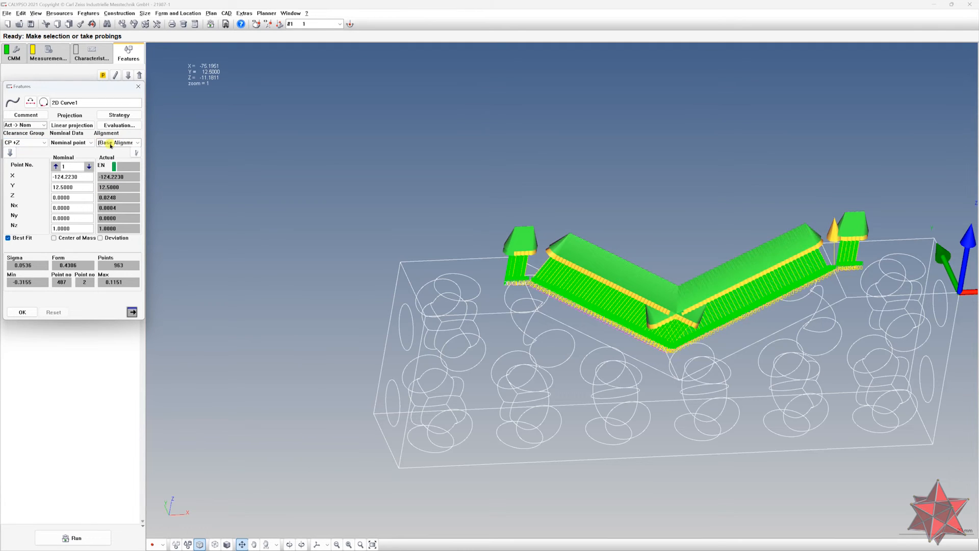
# - Enable a Gauss low-pass filter with Lc 2.5 mm in the 2D curve's evaluation, accept the feature and recalculate it
pyautogui.click(133, 125)
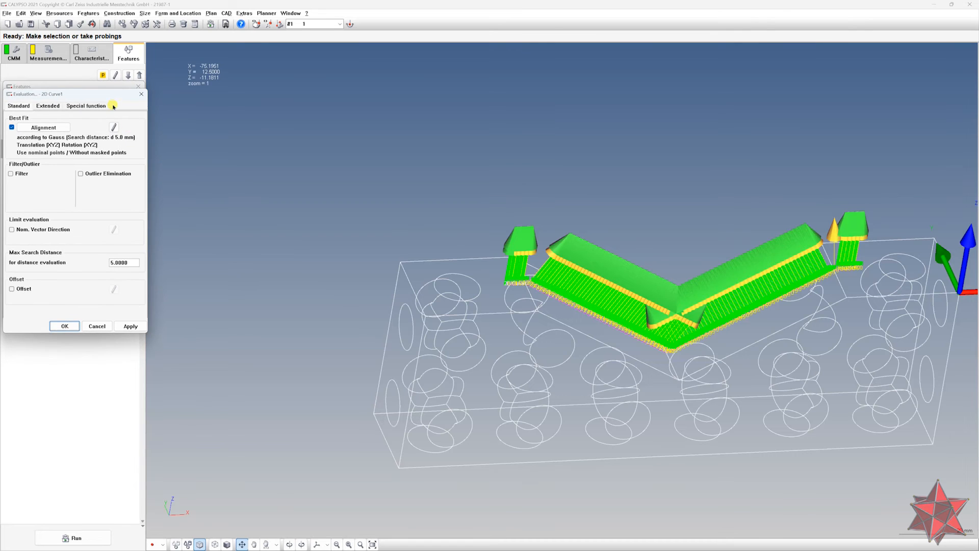
pyautogui.moveTo(95, 95); pyautogui.dragTo(309, 96)
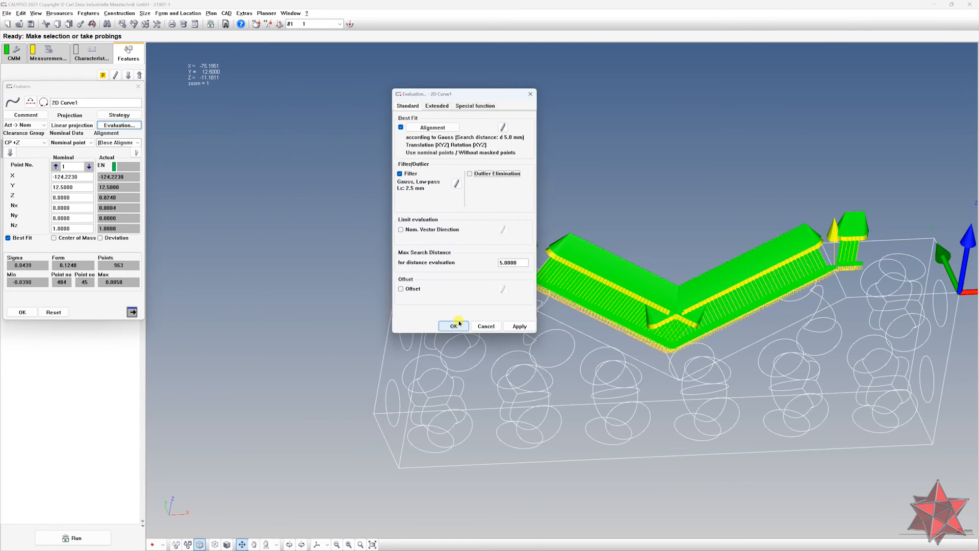
pyautogui.click(453, 327)
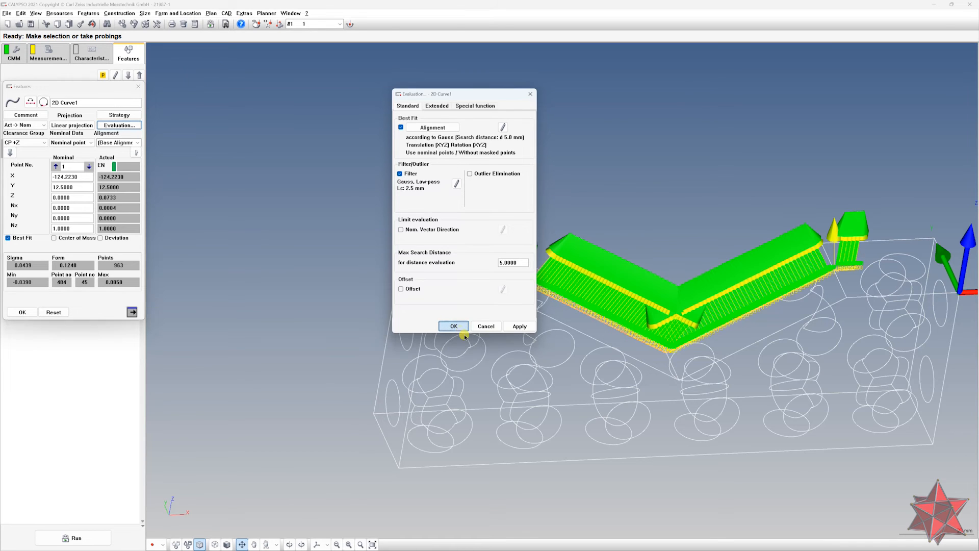
pyautogui.click(22, 311)
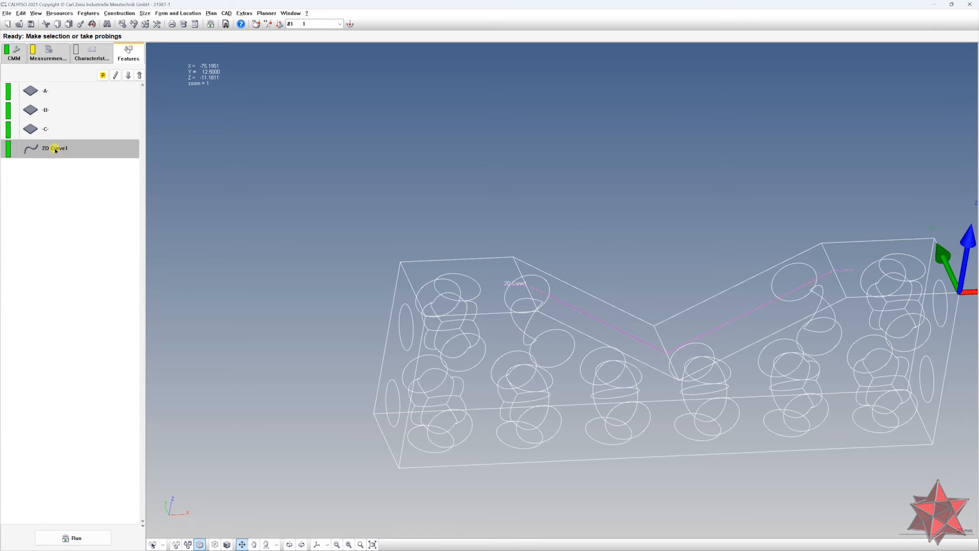
pyautogui.rightClick(55, 150)
pyautogui.click(123, 301)
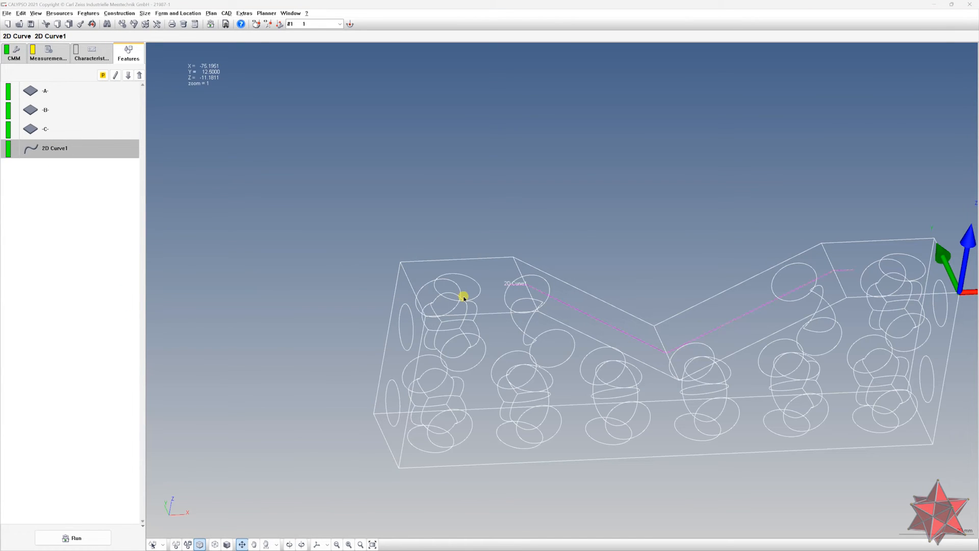
# - Reopen the Line Profile1 characteristic and generate its plot from the filtered curve
pyautogui.click(88, 59)
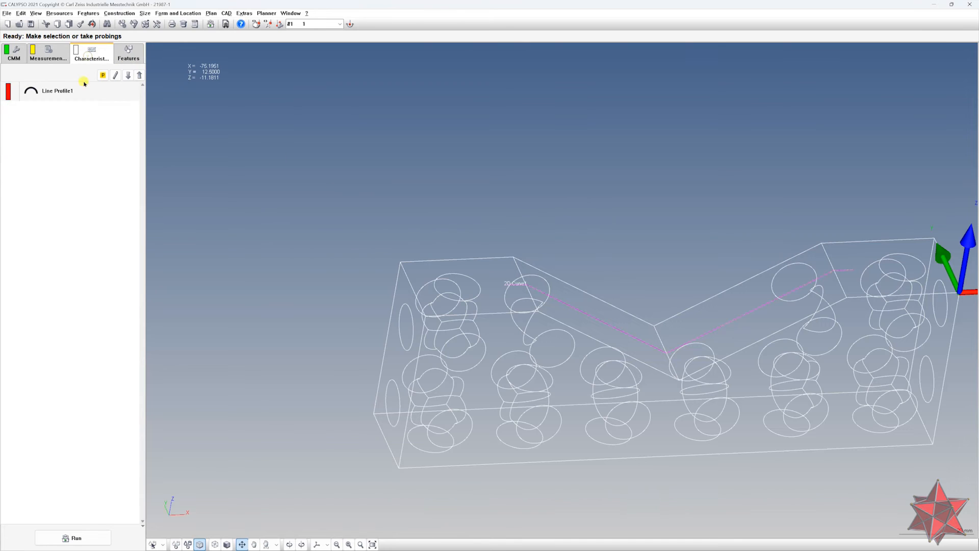
pyautogui.doubleClick(82, 90)
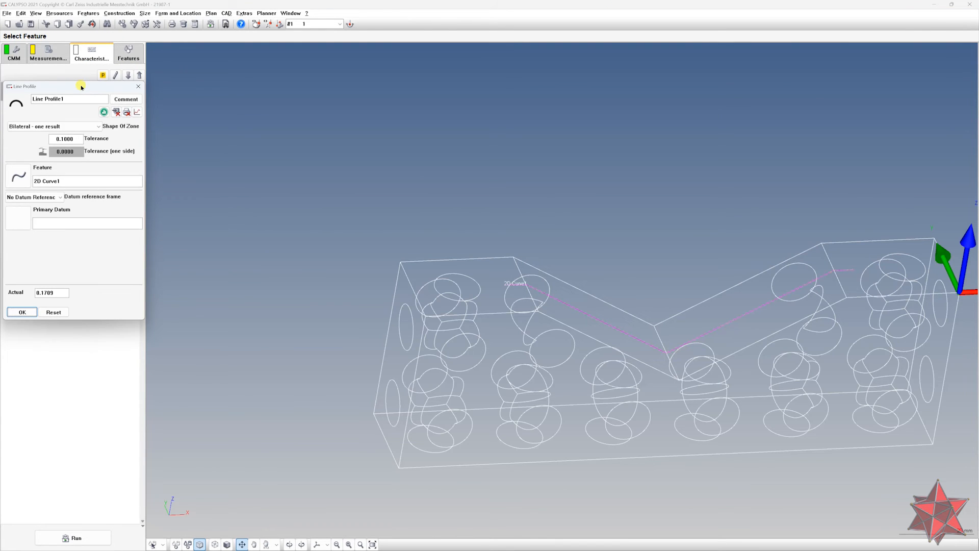
pyautogui.moveTo(82, 88); pyautogui.dragTo(362, 90)
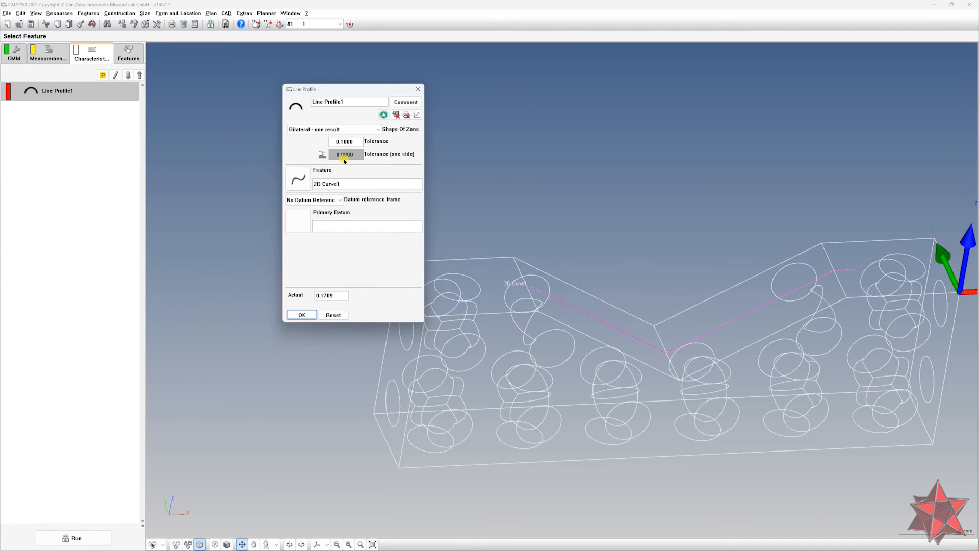
pyautogui.click(383, 114)
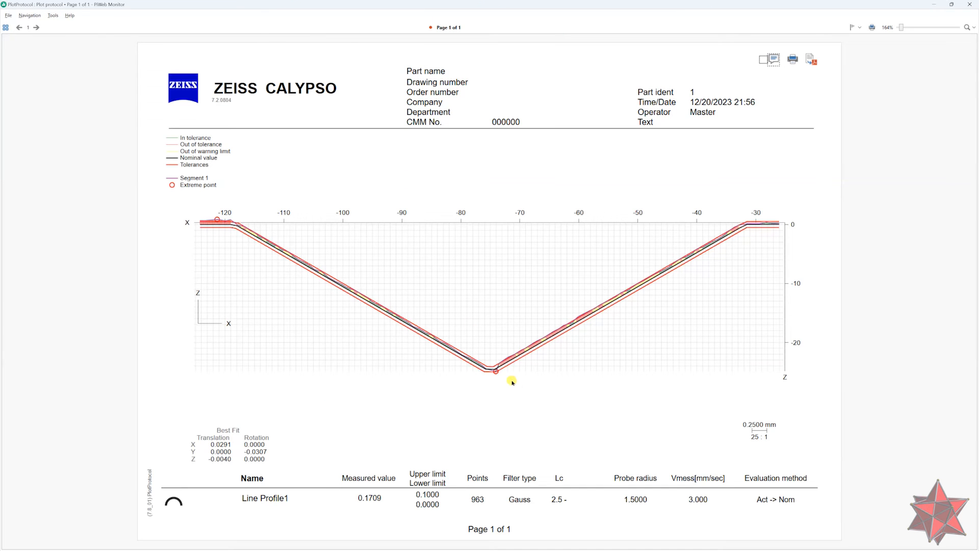
# - Inspect the deviation of the extreme point at the V-notch vertex on the filtered plot, and dismiss its label
pyautogui.keyDown('ctrl'); pyautogui.scroll(8, 481, 370); pyautogui.keyUp('ctrl')
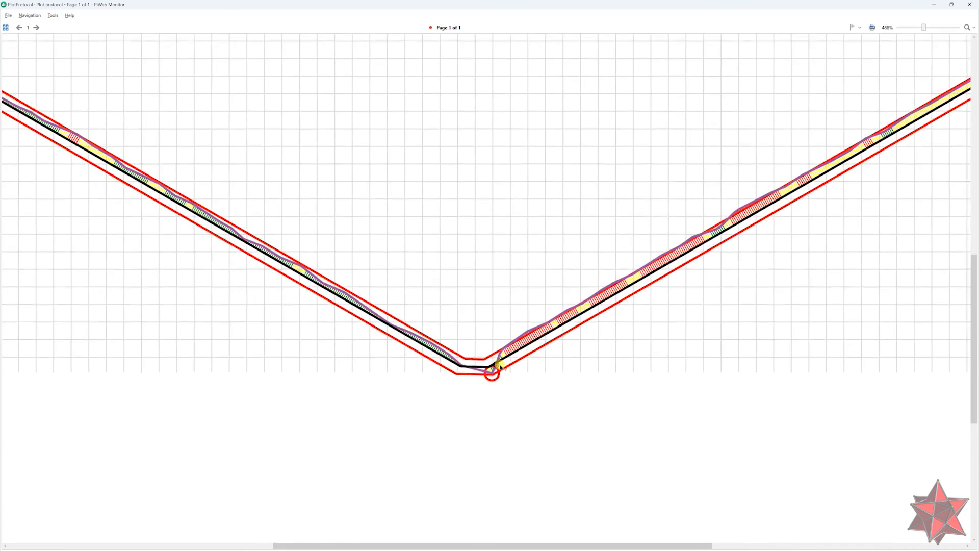
pyautogui.keyDown('ctrl'); pyautogui.scroll(3, 500, 367); pyautogui.keyUp('ctrl')
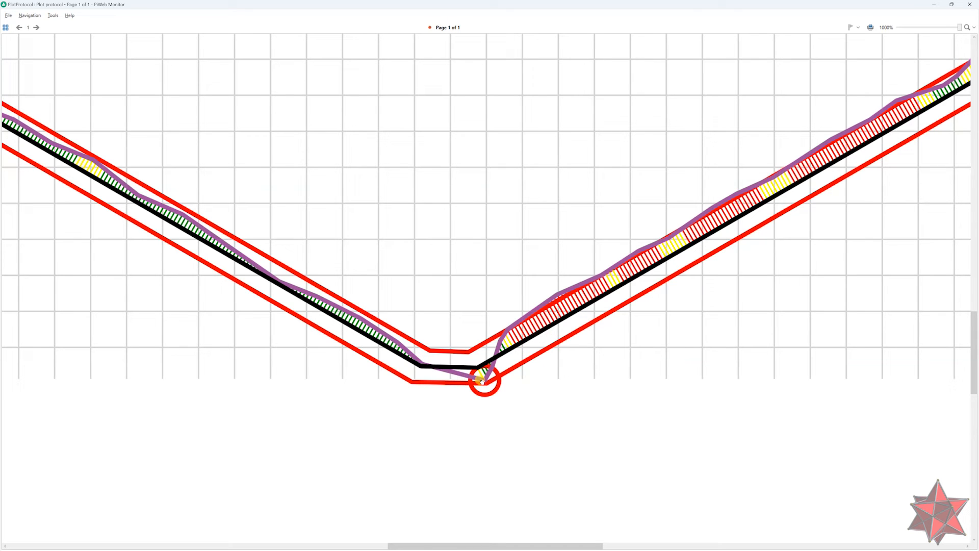
pyautogui.keyDown('ctrl'); pyautogui.scroll(-4, 487, 385); pyautogui.keyUp('ctrl')
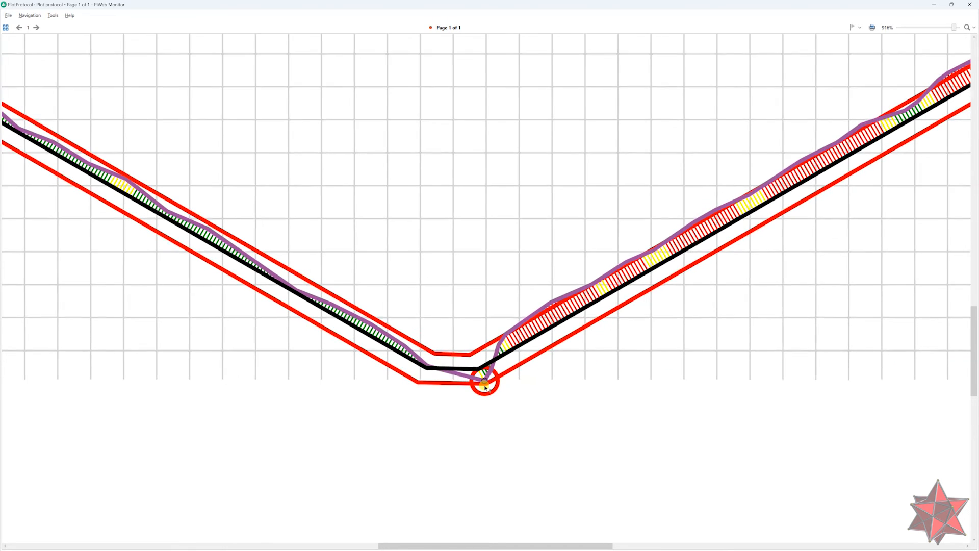
pyautogui.click(487, 385)
pyautogui.moveTo(563, 403); pyautogui.dragTo(595, 418)
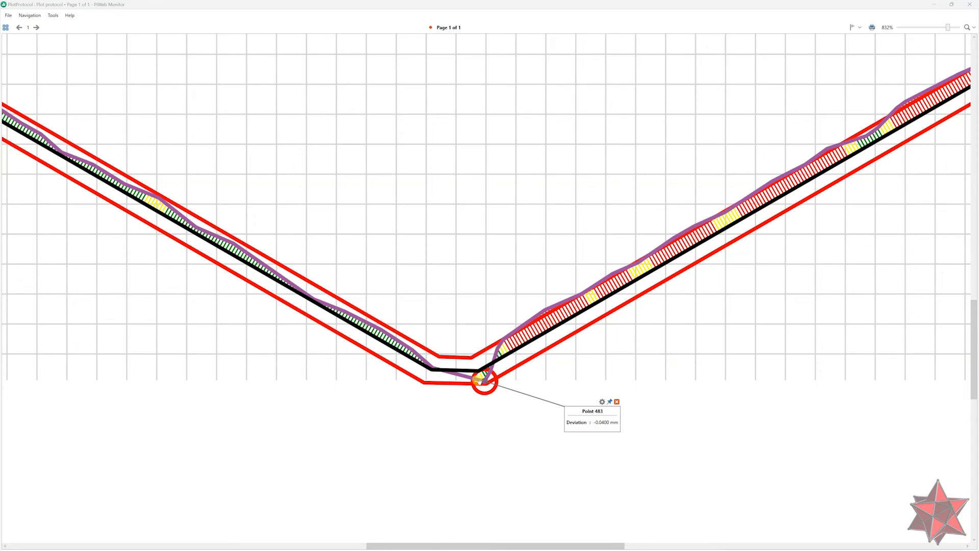
pyautogui.keyDown('ctrl'); pyautogui.scroll(-5, 480, 380); pyautogui.keyUp('ctrl')
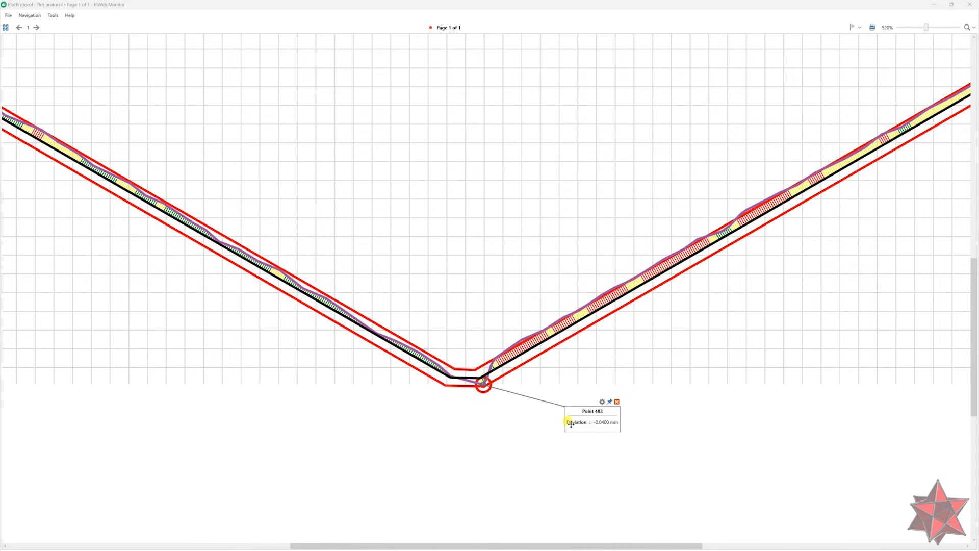
pyautogui.click(616, 401)
# - Inspect the deviation of the extreme point on the flat near X -120 and compare it with the whole profile
pyautogui.keyDown('ctrl'); pyautogui.scroll(-2, 565, 404); pyautogui.keyUp('ctrl')
pyautogui.keyDown('ctrl'); pyautogui.scroll(-8, 565, 404); pyautogui.keyUp('ctrl')
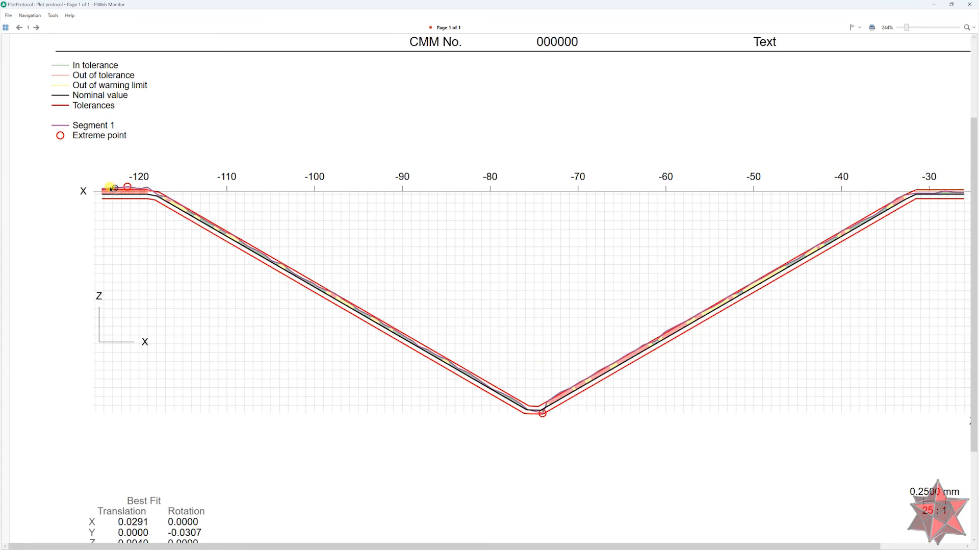
pyautogui.keyDown('ctrl'); pyautogui.scroll(9, 125, 181); pyautogui.keyUp('ctrl')
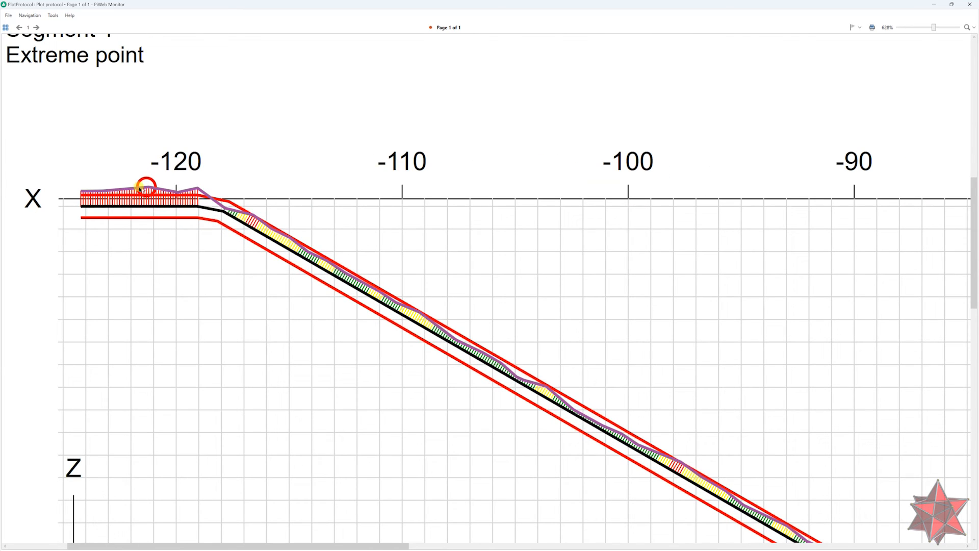
pyautogui.click(147, 188)
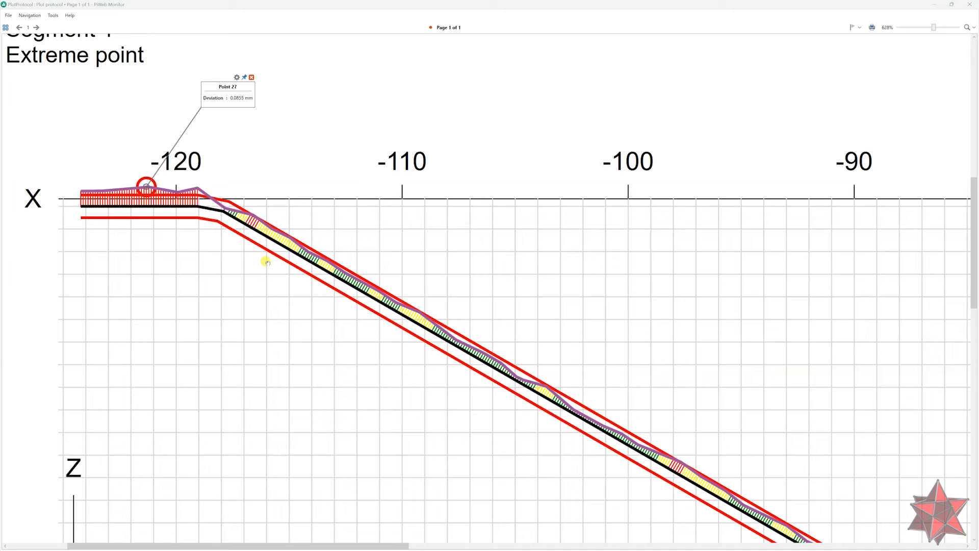
pyautogui.keyDown('ctrl'); pyautogui.scroll(-6, 269, 203); pyautogui.keyUp('ctrl')
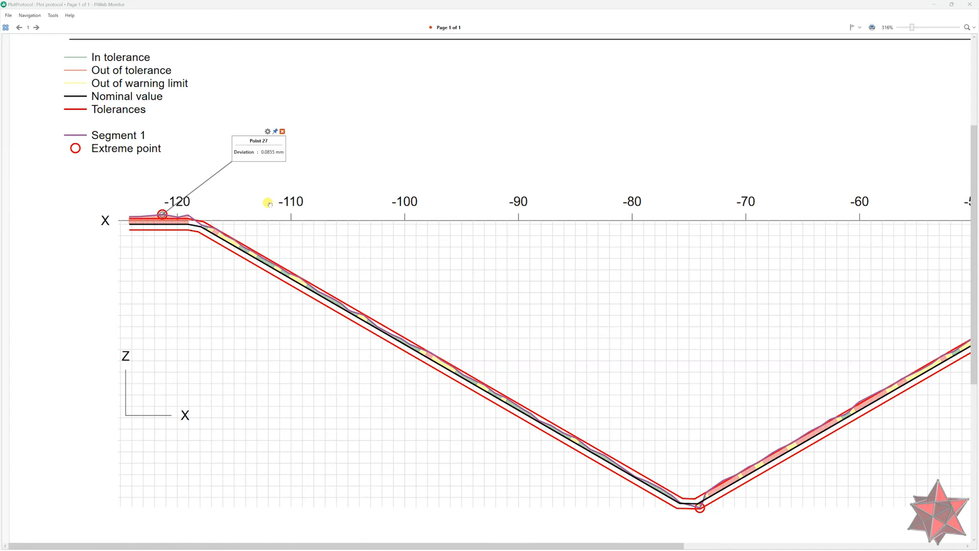
pyautogui.keyDown('ctrl'); pyautogui.scroll(-3, 335, 260); pyautogui.keyUp('ctrl')
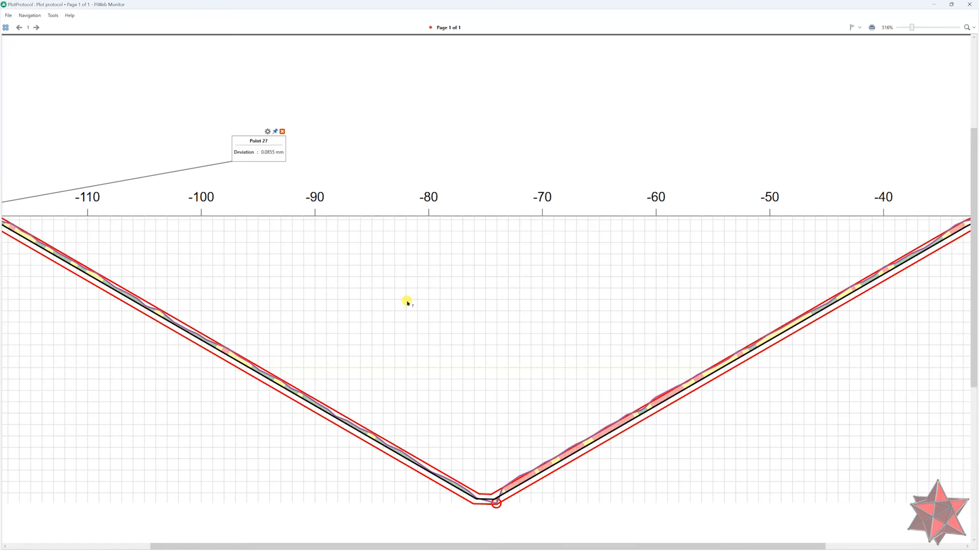
pyautogui.keyDown('ctrl'); pyautogui.scroll(-1, 445, 316); pyautogui.keyUp('ctrl')
pyautogui.moveTo(629, 298); pyautogui.dragTo(691, 282)
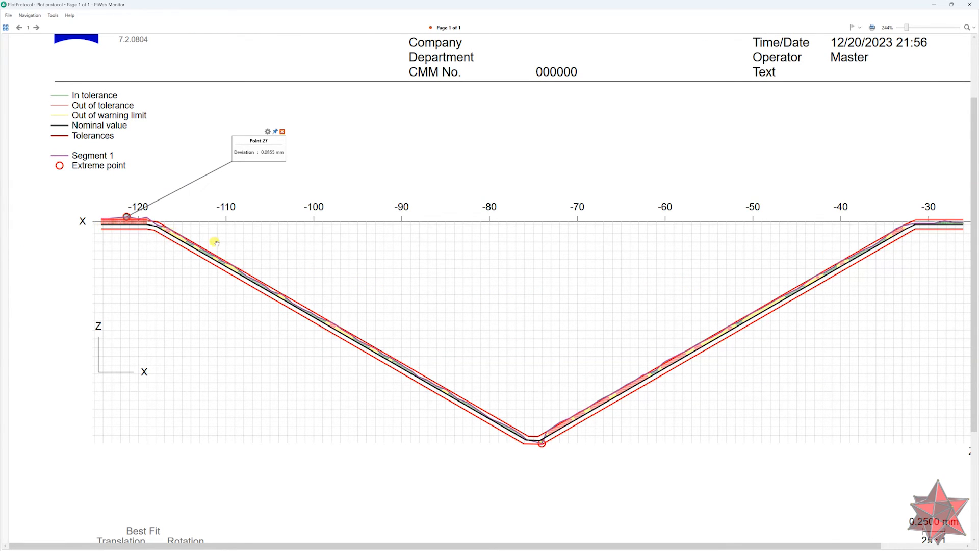
# - Check the deviations of individual points along the rising flank between X -72 and X -33
pyautogui.moveTo(631, 386); pyautogui.dragTo(376, 351)
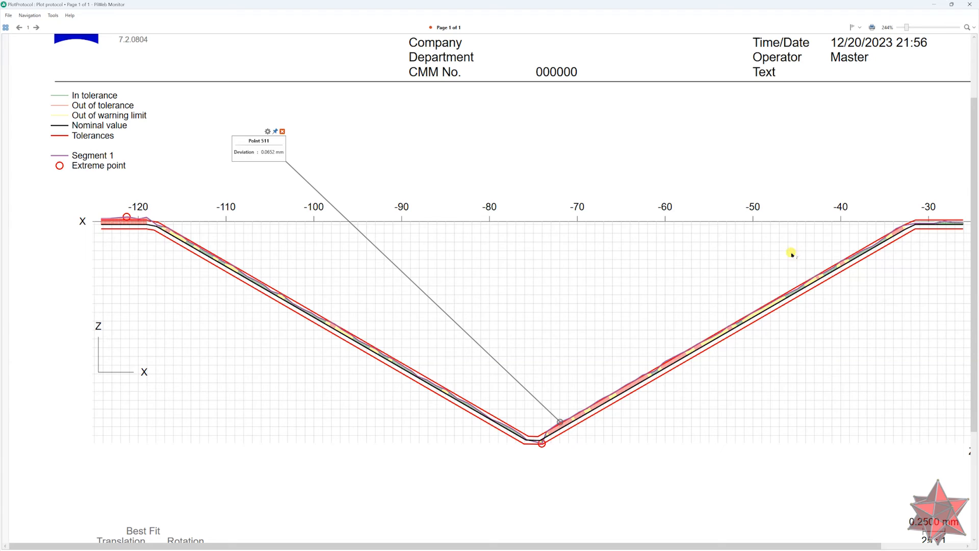
pyautogui.click(896, 229)
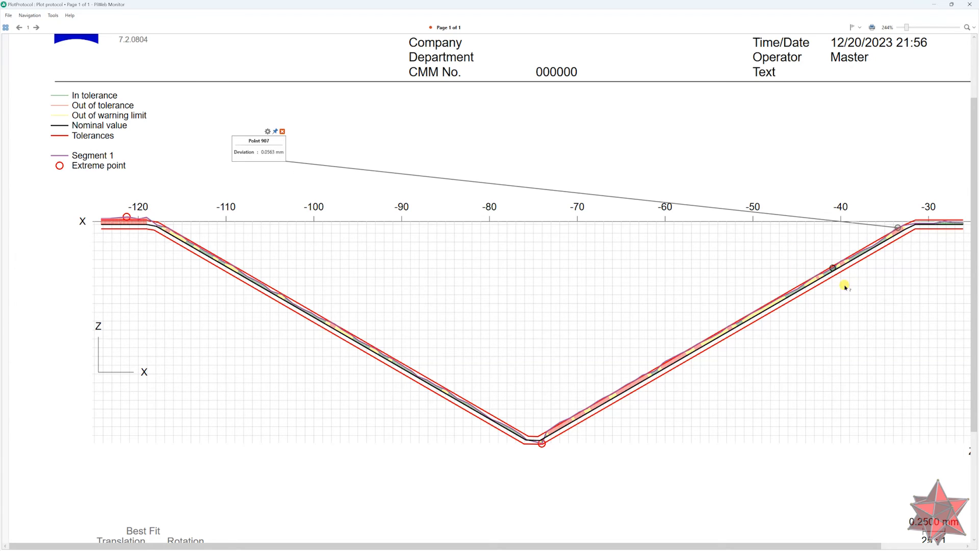
pyautogui.click(821, 280)
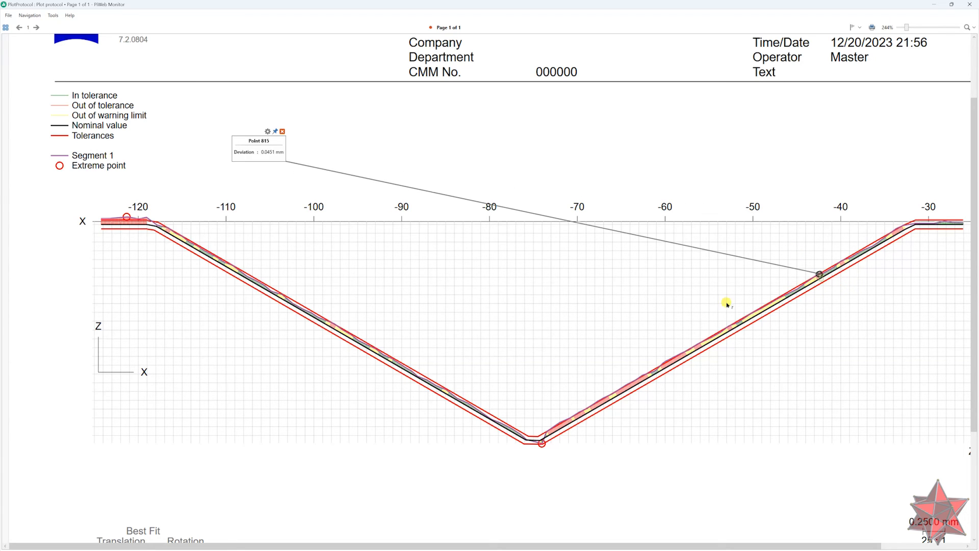
pyautogui.click(667, 360)
pyautogui.moveTo(591, 396); pyautogui.dragTo(561, 425)
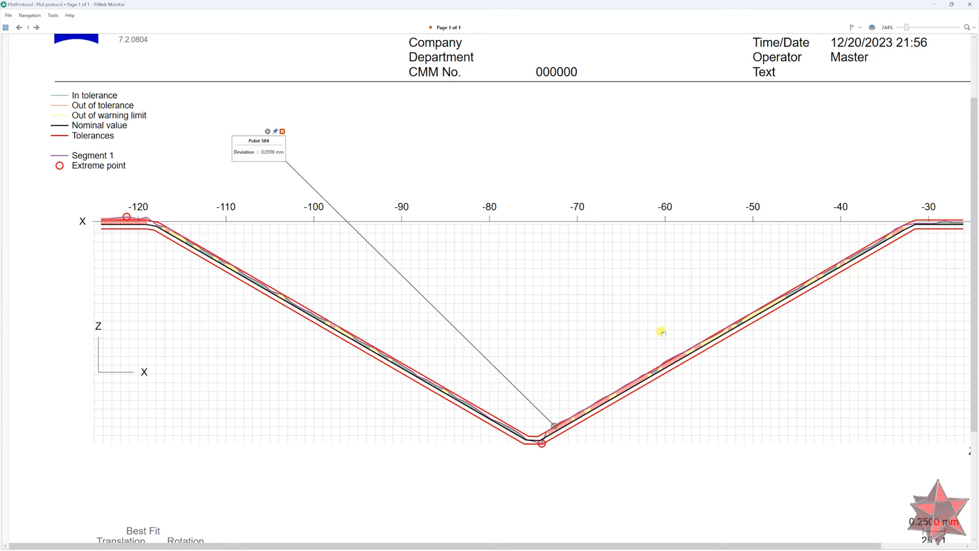
pyautogui.keyDown('ctrl'); pyautogui.scroll(-6, 663, 365); pyautogui.keyUp('ctrl')
pyautogui.keyDown('ctrl'); pyautogui.scroll(3, 663, 366); pyautogui.keyUp('ctrl')
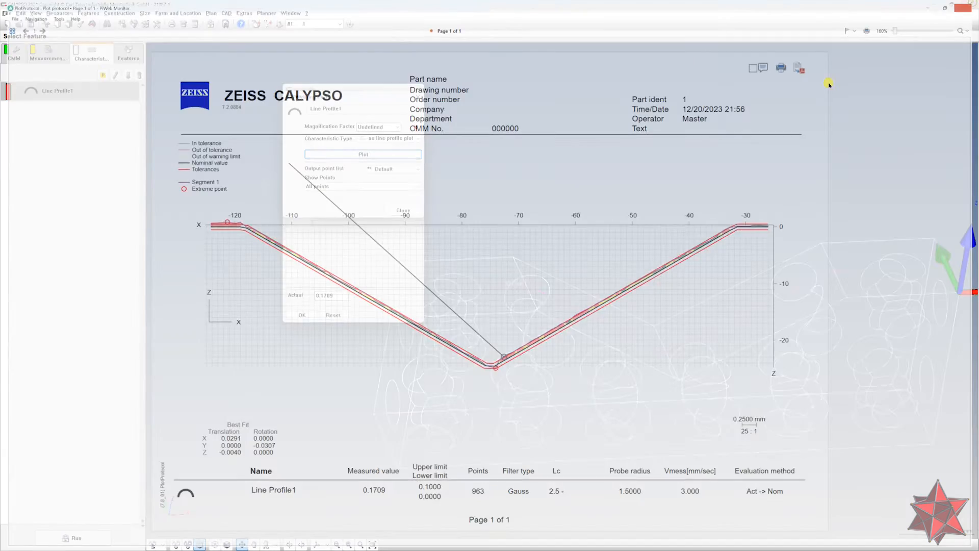
# - Close the filtered plot, the reporting settings and the Line Profile1 characteristic
pyautogui.click(969, 4)
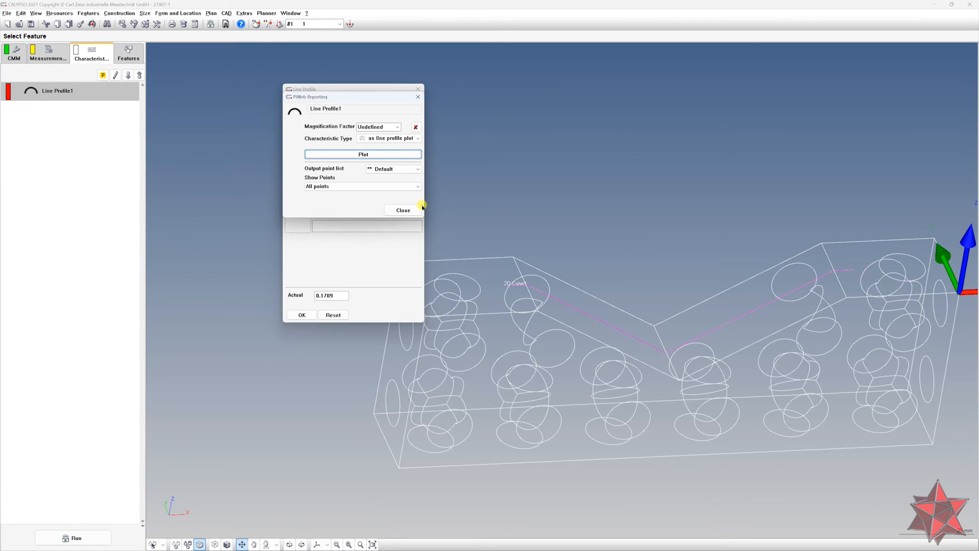
pyautogui.click(422, 209)
pyautogui.click(415, 91)
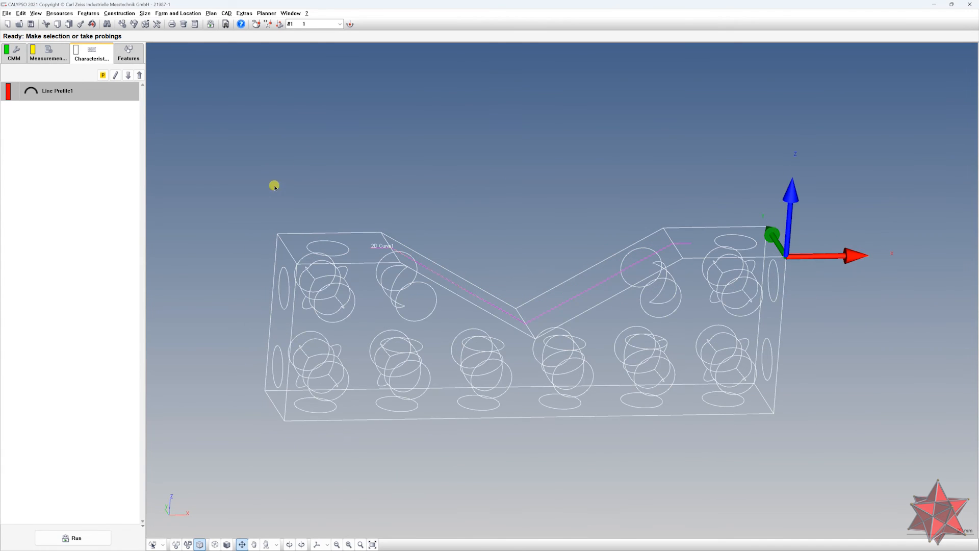
# - Add a Curve Form characteristic, assign the existing feature 2D Curve1 to it, and accept it
pyautogui.click(163, 13)
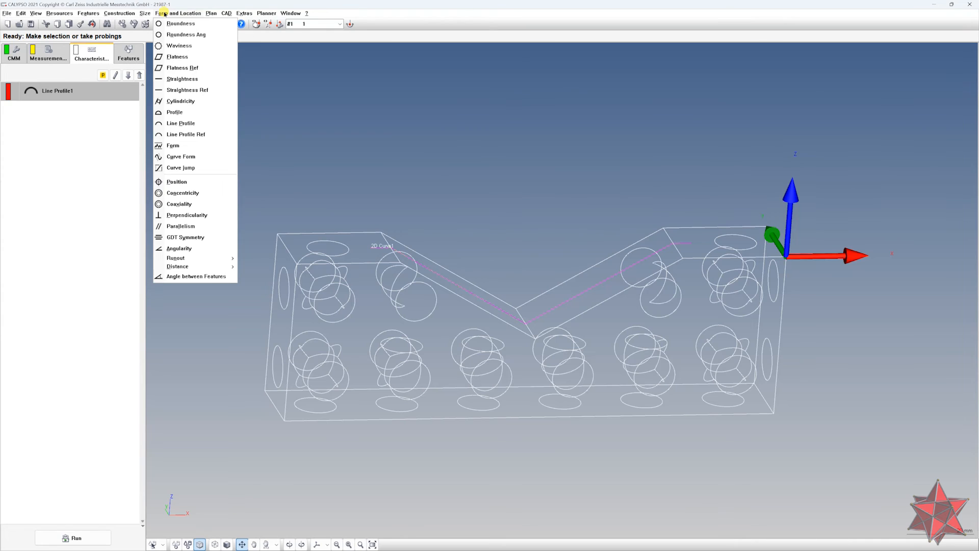
pyautogui.click(189, 159)
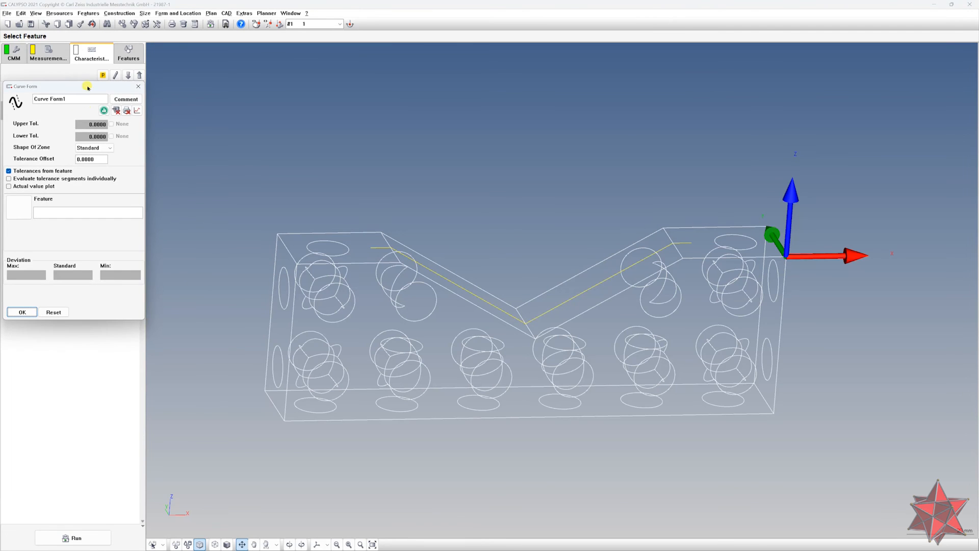
pyautogui.click(237, 204)
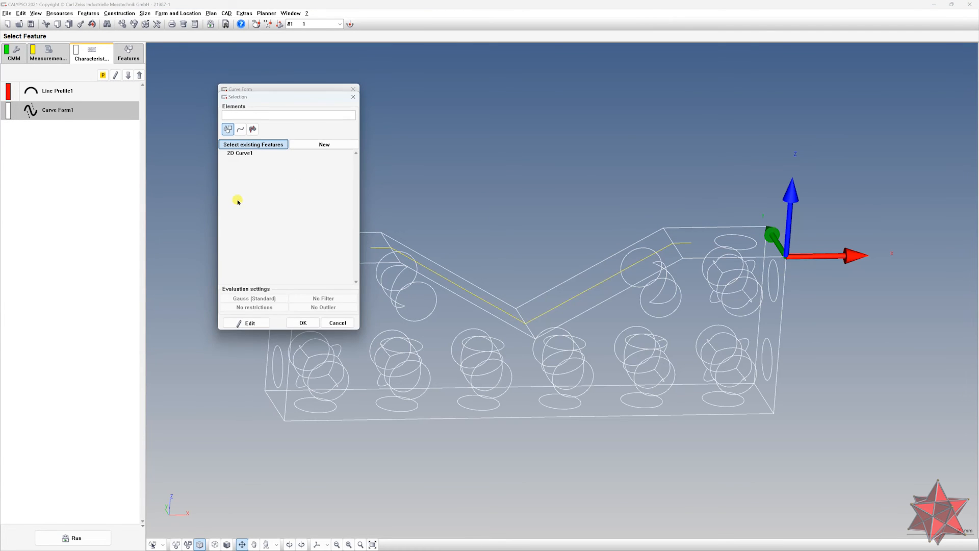
pyautogui.doubleClick(241, 154)
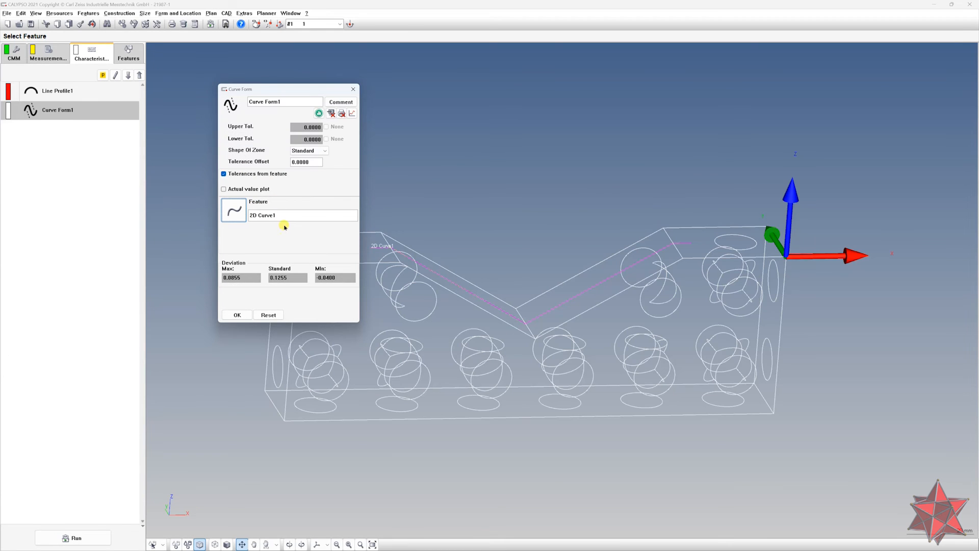
pyautogui.click(238, 314)
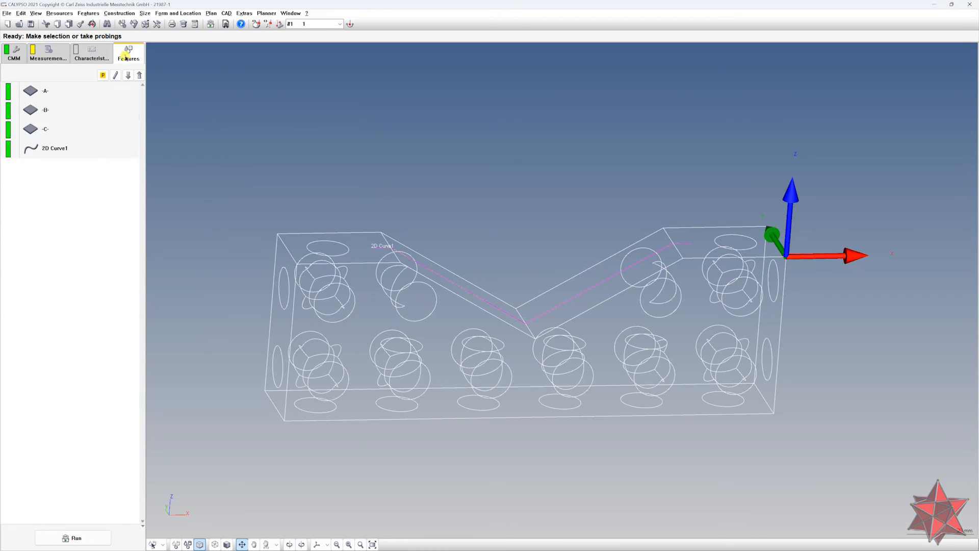
# - Open the 2D Curve1 feature's curve tolerance settings and enable segment tolerances
pyautogui.doubleClick(79, 148)
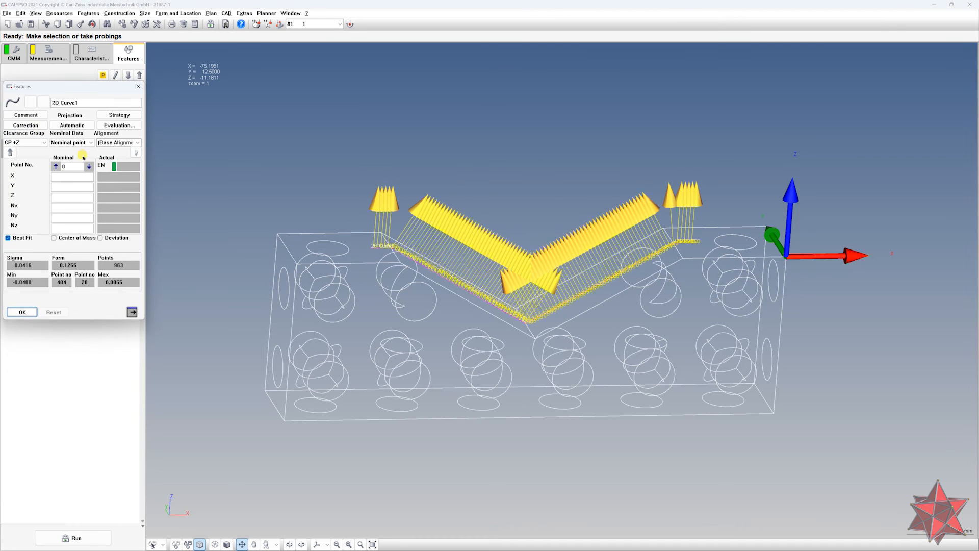
pyautogui.click(132, 312)
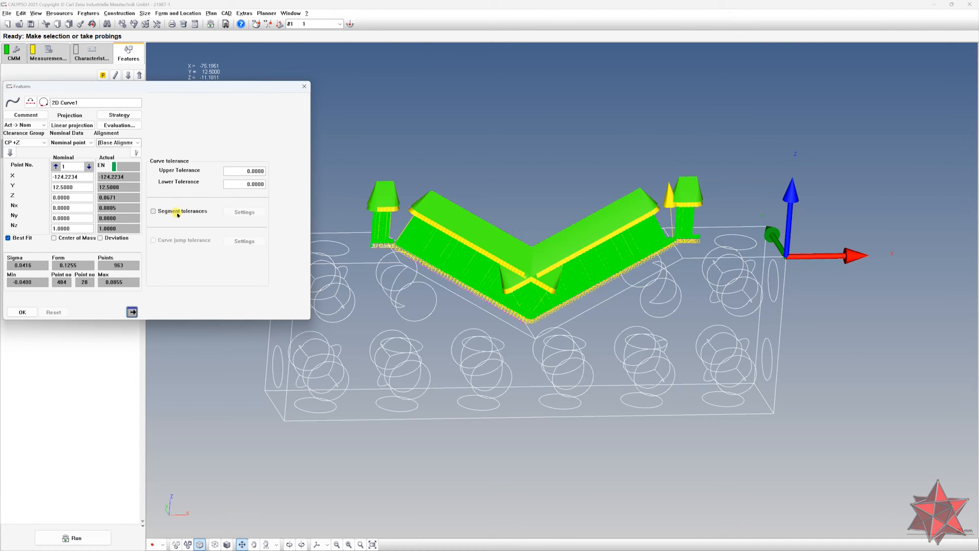
pyautogui.click(158, 211)
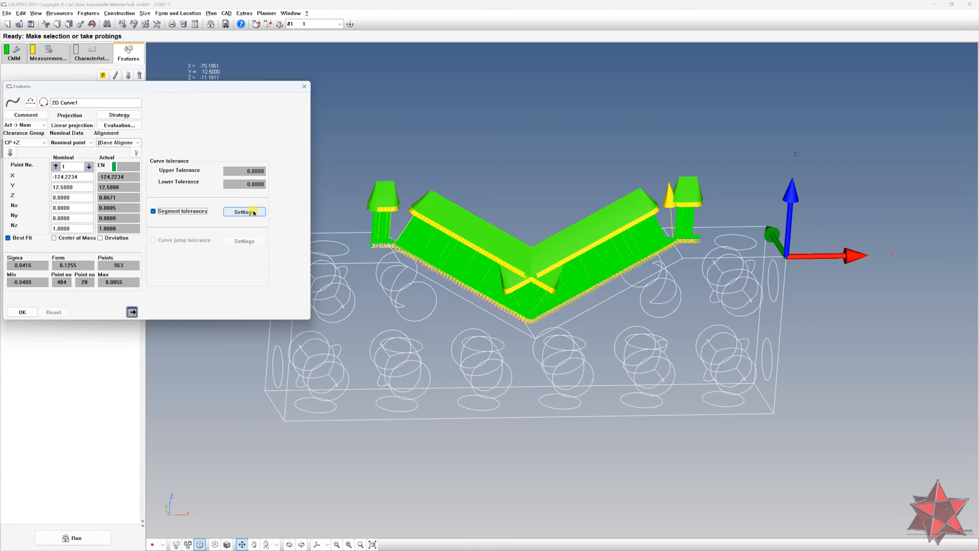
# - Open the measuring strategy of 2D Curve1 and set the first segment's number of points to 25
pyautogui.doubleClick(92, 146)
pyautogui.click(113, 117)
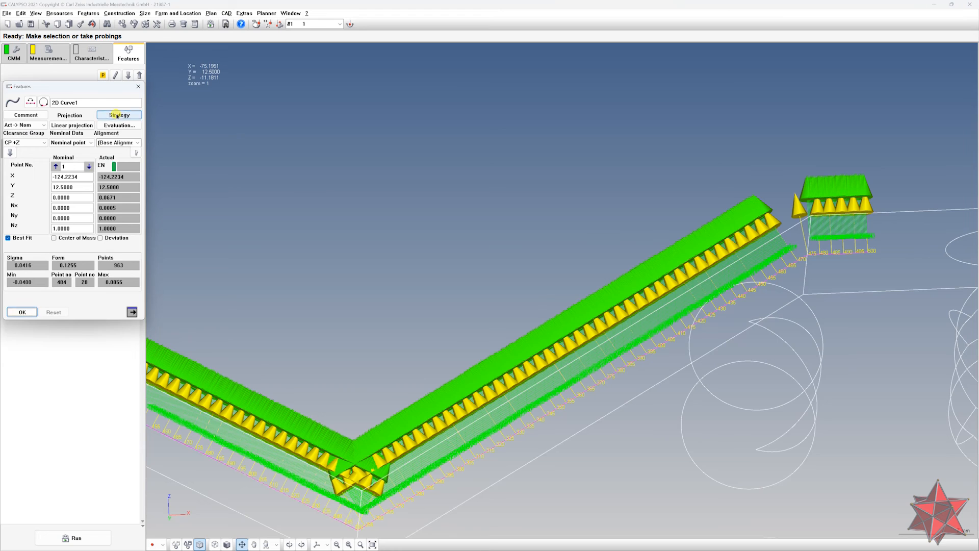
pyautogui.doubleClick(32, 184)
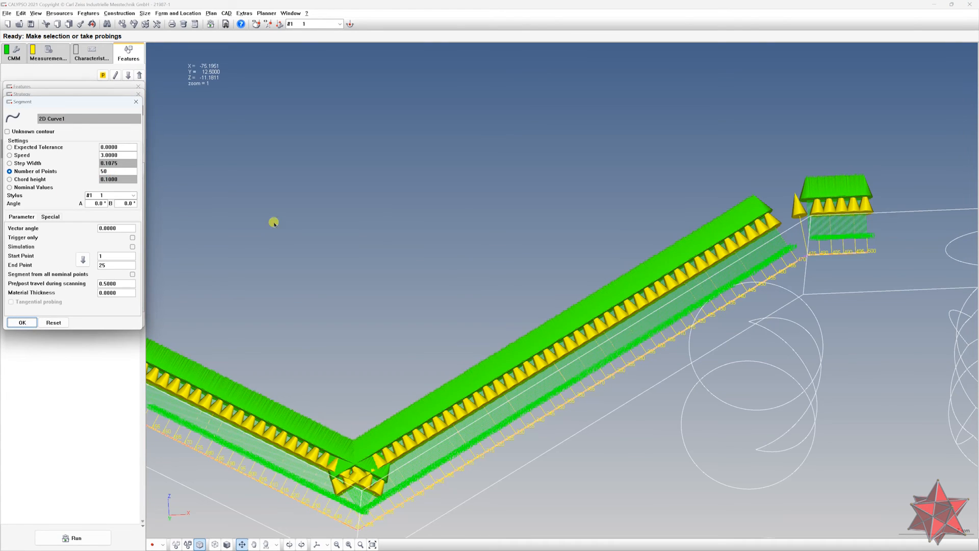
pyautogui.moveTo(376, 225); pyautogui.dragTo(606, 178)
pyautogui.click(33, 172)
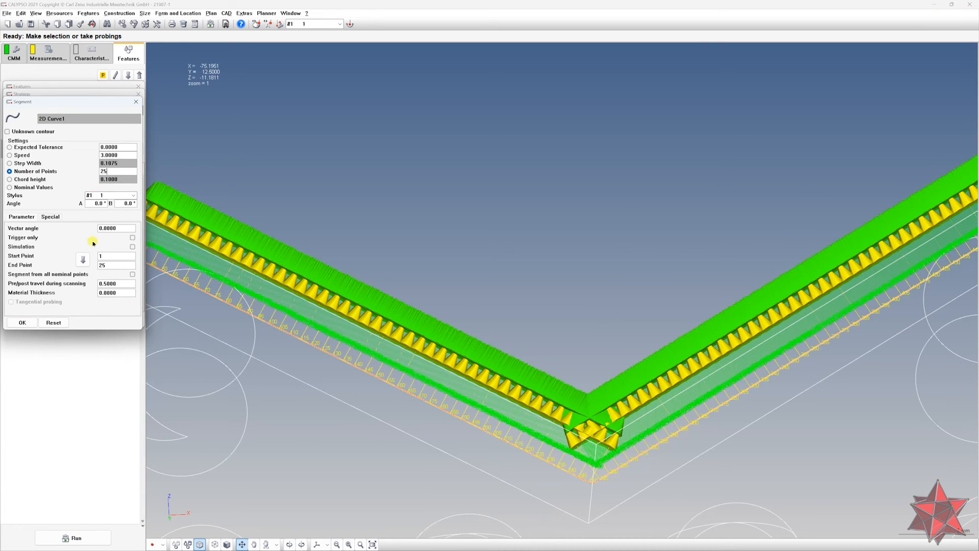
pyautogui.write('25')
pyautogui.press('Return')
# - Set the number of points of the second segment, running from point 30 to 250, to 220
pyautogui.click(25, 192)
pyautogui.doubleClick(25, 192)
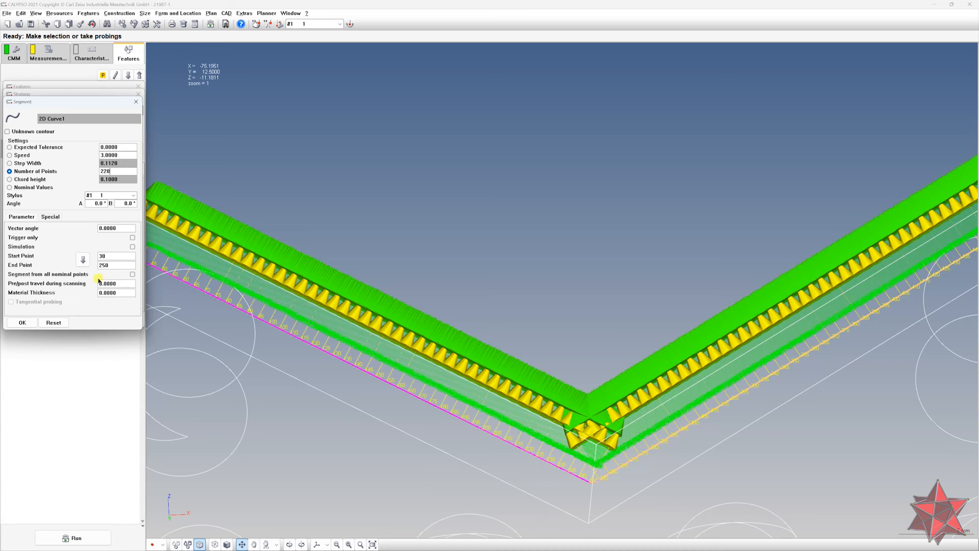
pyautogui.write('220')
pyautogui.click(33, 321)
# - Reduce the number of points of the third and fourth segments in the 2D Curve1 strategy
pyautogui.click(42, 192)
pyautogui.doubleClick(42, 193)
pyautogui.moveTo(82, 106); pyautogui.dragTo(202, 106)
pyautogui.click(36, 198)
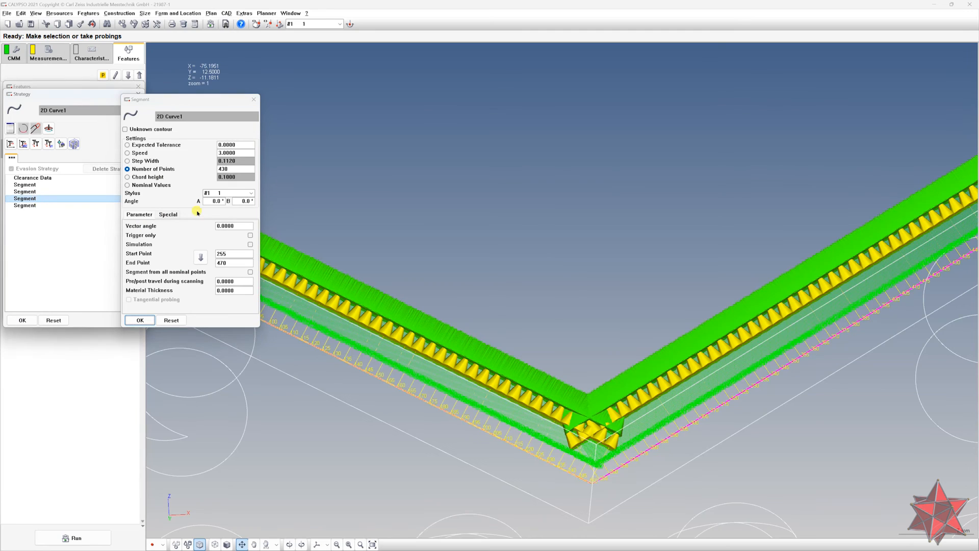
pyautogui.moveTo(242, 170); pyautogui.dragTo(106, 169)
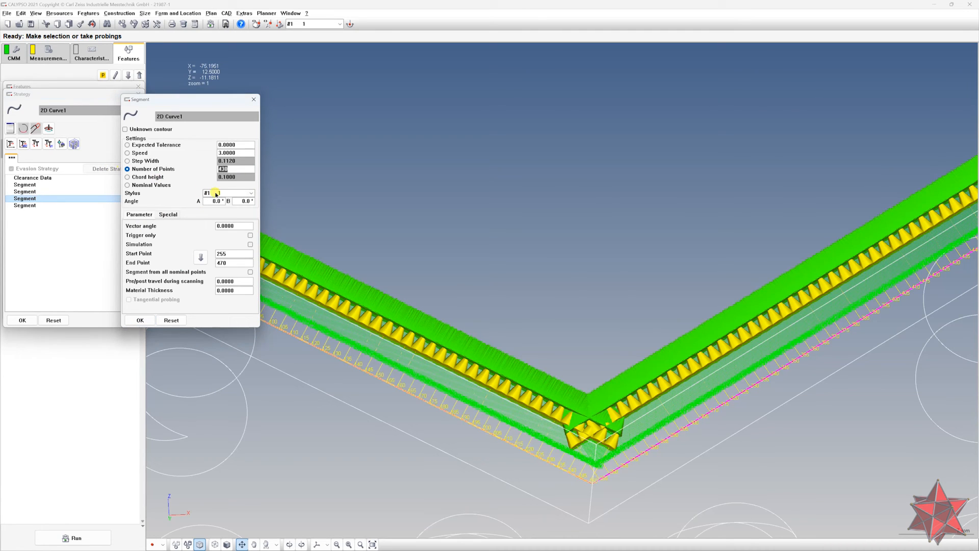
pyautogui.click(25, 205)
pyautogui.moveTo(226, 169); pyautogui.dragTo(182, 171)
pyautogui.write('2')
pyautogui.click(140, 320)
# - Accept the strategy and the 2D Curve1 feature, and re-run the measurement of that curve
pyautogui.click(18, 320)
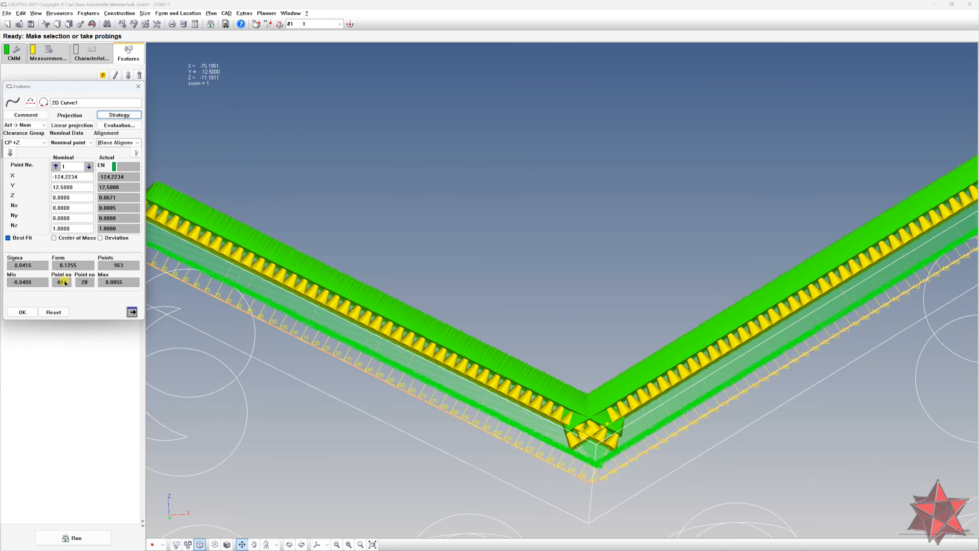
pyautogui.click(22, 312)
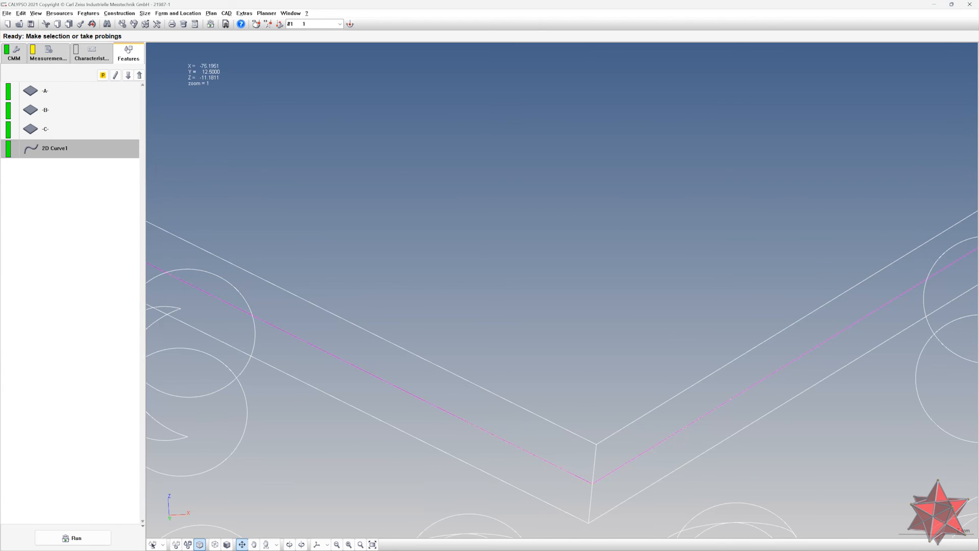
pyautogui.rightClick(69, 156)
pyautogui.click(127, 311)
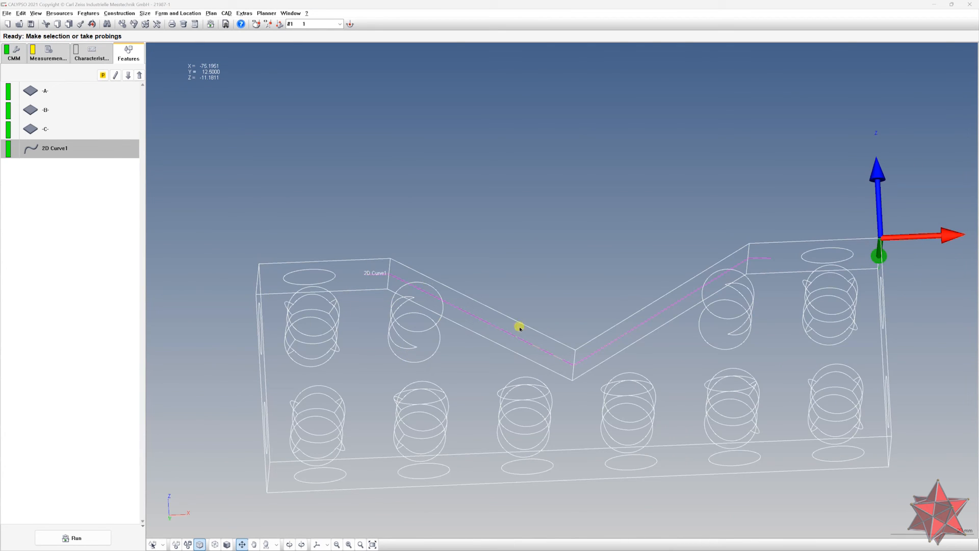
# - Open the segment tolerances of 2D Curve1 and set the start point of tolerance segment K-J to 30
pyautogui.doubleClick(87, 153)
pyautogui.click(244, 211)
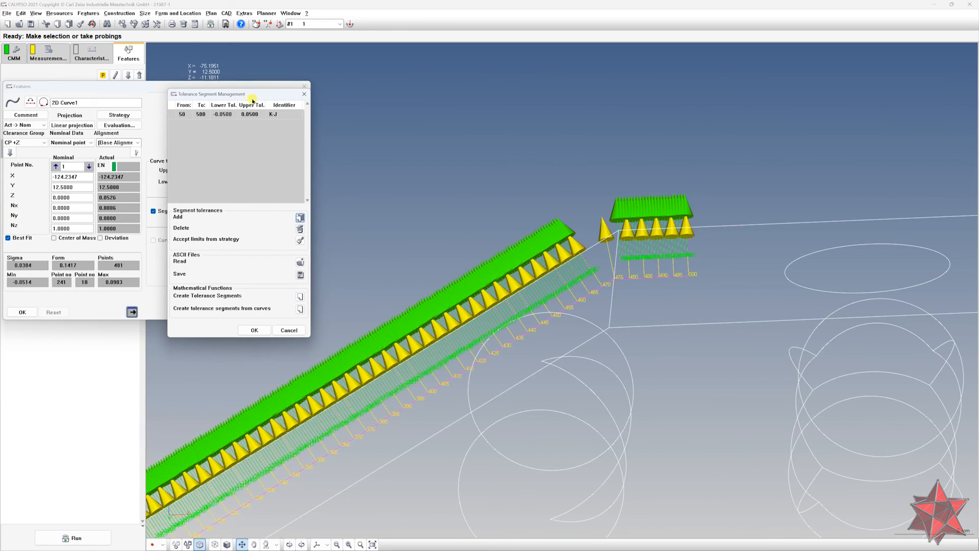
pyautogui.moveTo(487, 155); pyautogui.dragTo(736, 118)
pyautogui.moveTo(359, 254); pyautogui.dragTo(663, 275)
pyautogui.scroll(3, 662, 277)
pyautogui.scroll(5, 662, 276)
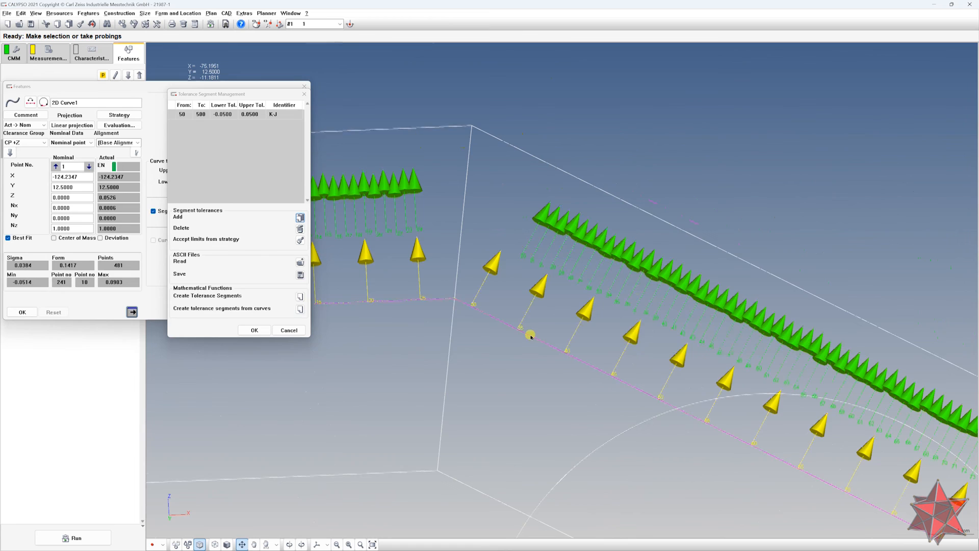
pyautogui.scroll(2, 462, 238)
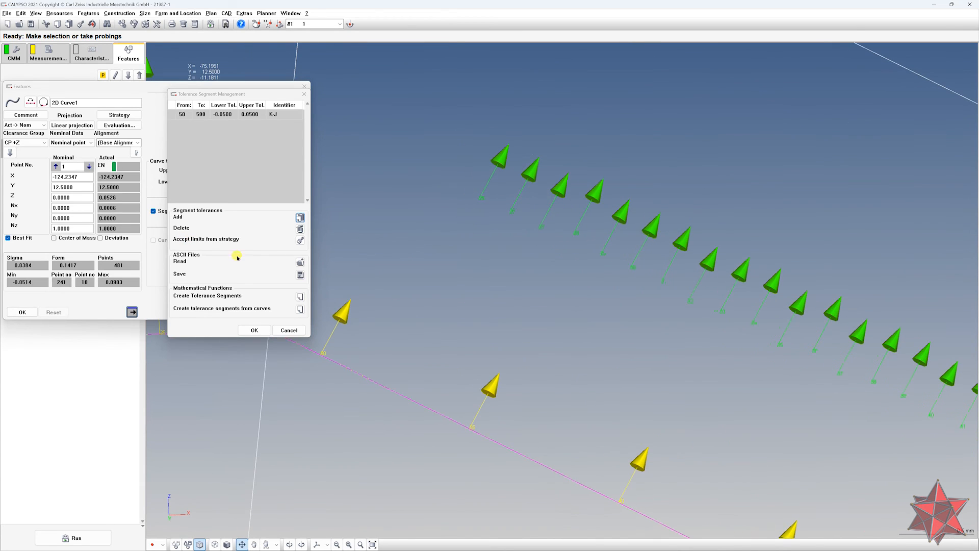
pyautogui.click(187, 114)
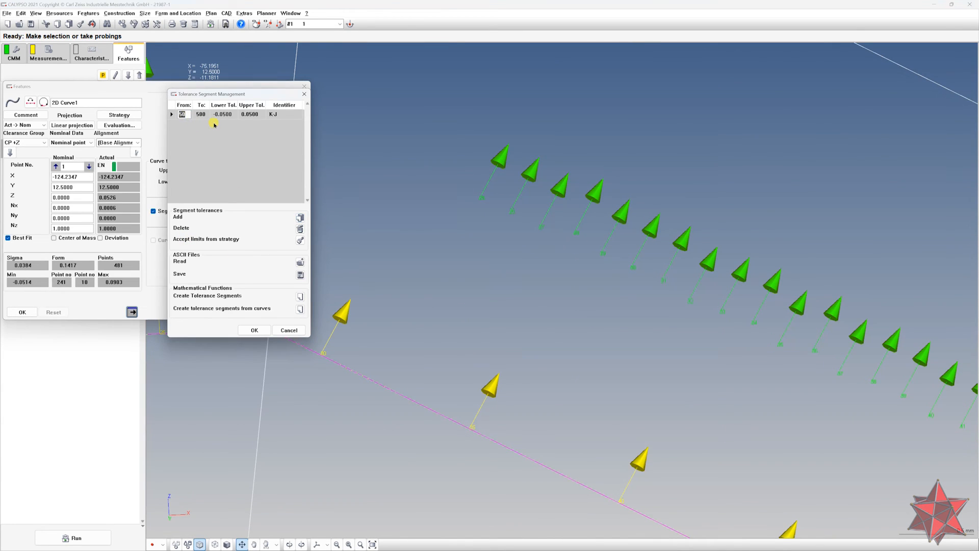
pyautogui.write('30')
pyautogui.press('Tab')
# - Set the end point of tolerance segment K-J to 455, and accept the tolerances and the feature
pyautogui.scroll(-5, 546, 257)
pyautogui.scroll(-3, 563, 294)
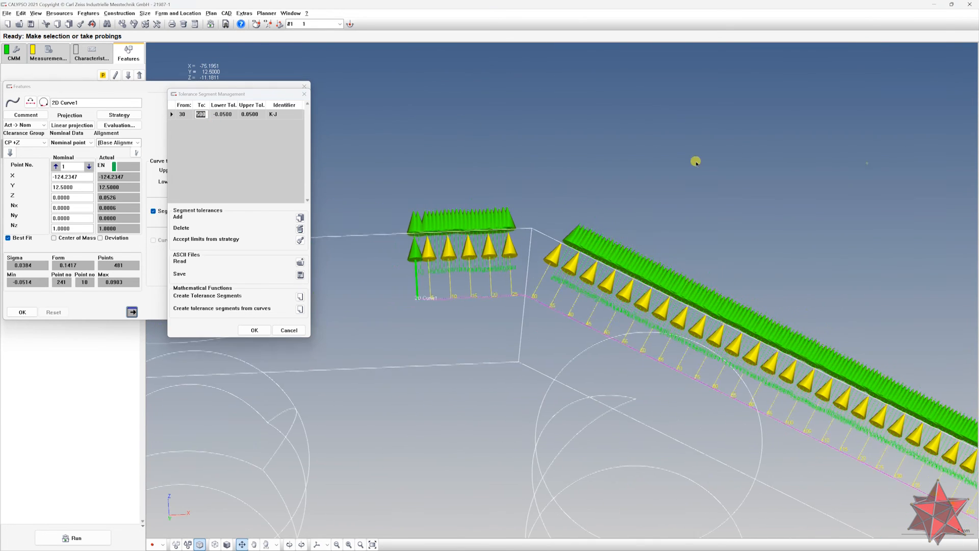
pyautogui.moveTo(826, 176); pyautogui.dragTo(352, 178)
pyautogui.moveTo(850, 201); pyautogui.dragTo(418, 132)
pyautogui.moveTo(805, 184); pyautogui.dragTo(390, 352)
pyautogui.scroll(5, 634, 344)
pyautogui.moveTo(785, 408); pyautogui.dragTo(643, 185)
pyautogui.scroll(2, 660, 242)
pyautogui.scroll(2, 659, 243)
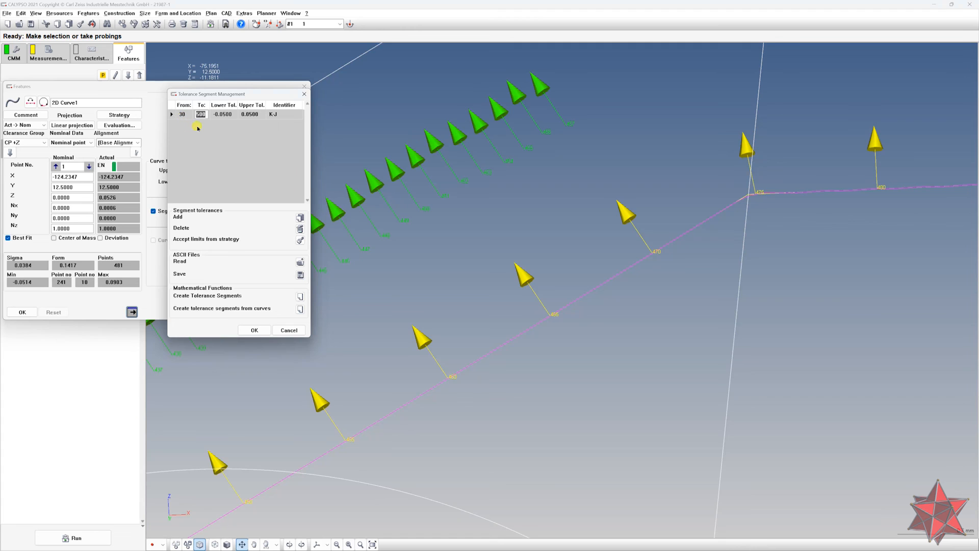
pyautogui.write('5')
pyautogui.click(241, 114)
pyautogui.click(254, 330)
pyautogui.click(240, 212)
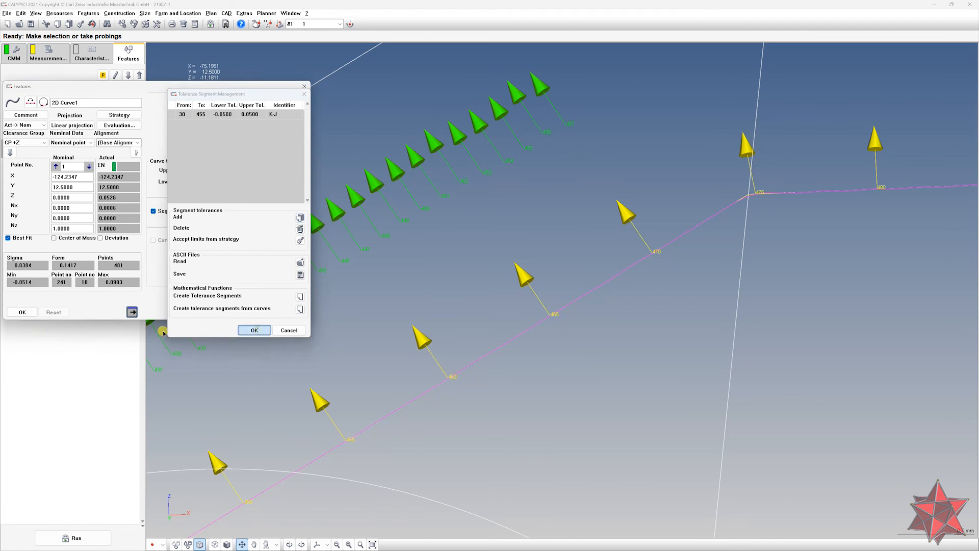
pyautogui.click(255, 329)
pyautogui.click(31, 312)
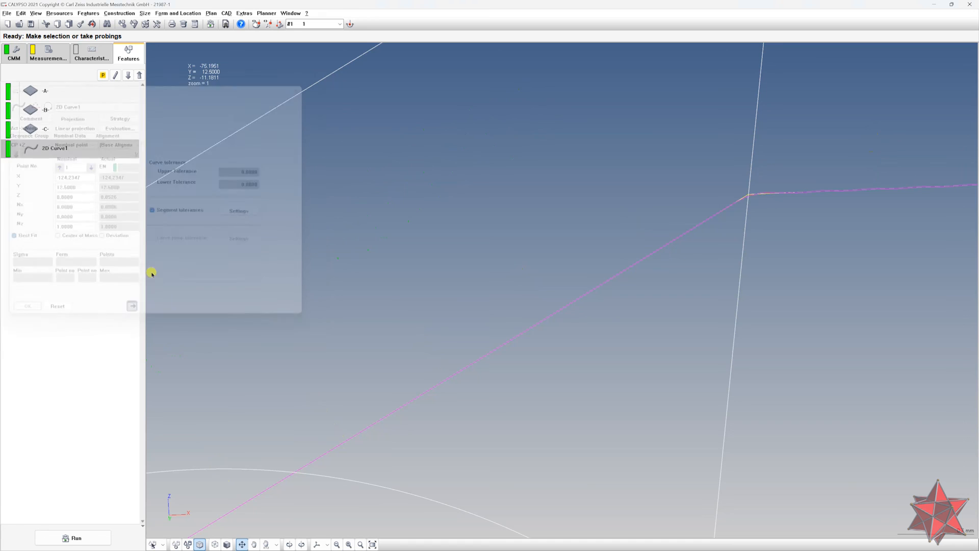
# - Open the Curve Form1 characteristic and enable individual evaluation of its tolerance segments
pyautogui.click(86, 50)
pyautogui.doubleClick(111, 118)
pyautogui.scroll(-7, 406, 296)
pyautogui.moveTo(344, 221); pyautogui.dragTo(551, 217)
pyautogui.scroll(-6, 393, 314)
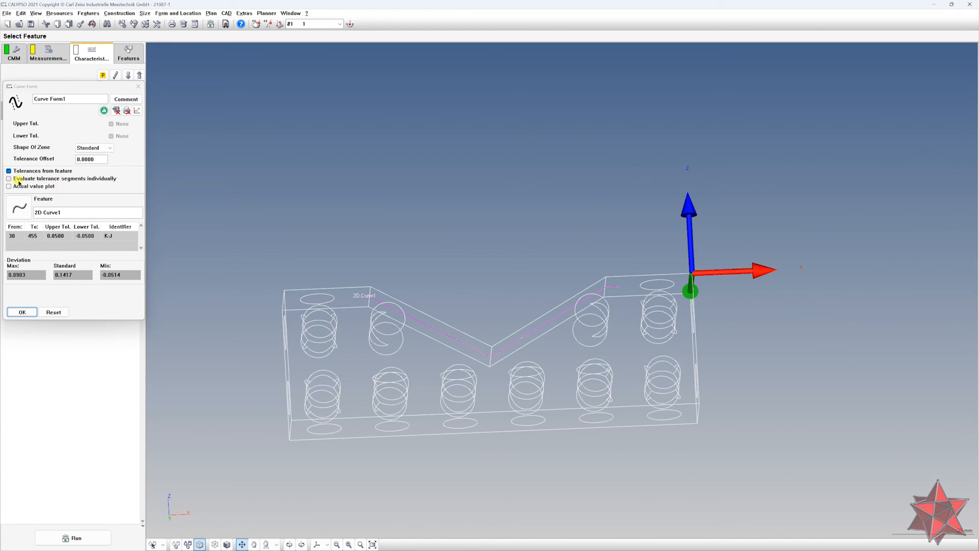
pyautogui.click(88, 179)
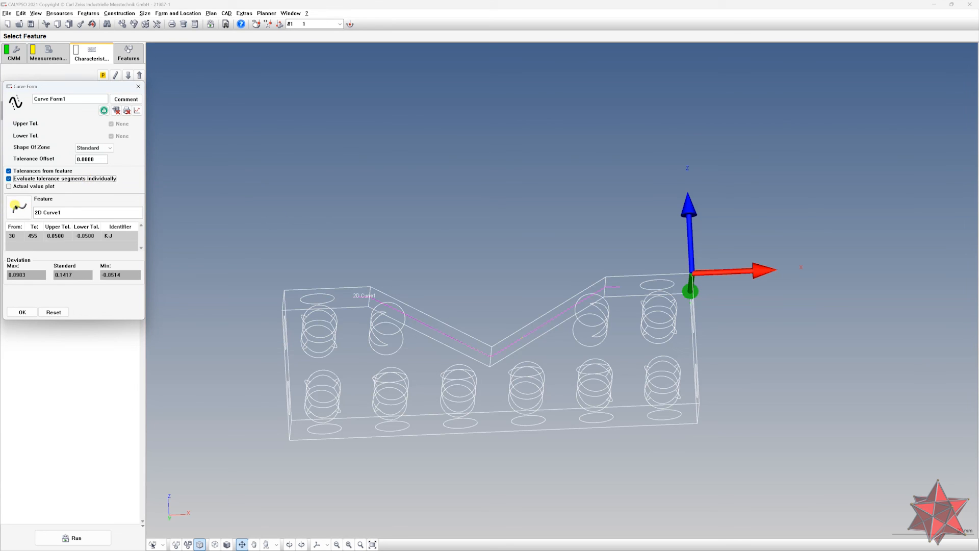
# - Open the Curve Form1 plot and inspect the deviation of the point beside the V-notch vertex on the K-J segment page
pyautogui.click(104, 110)
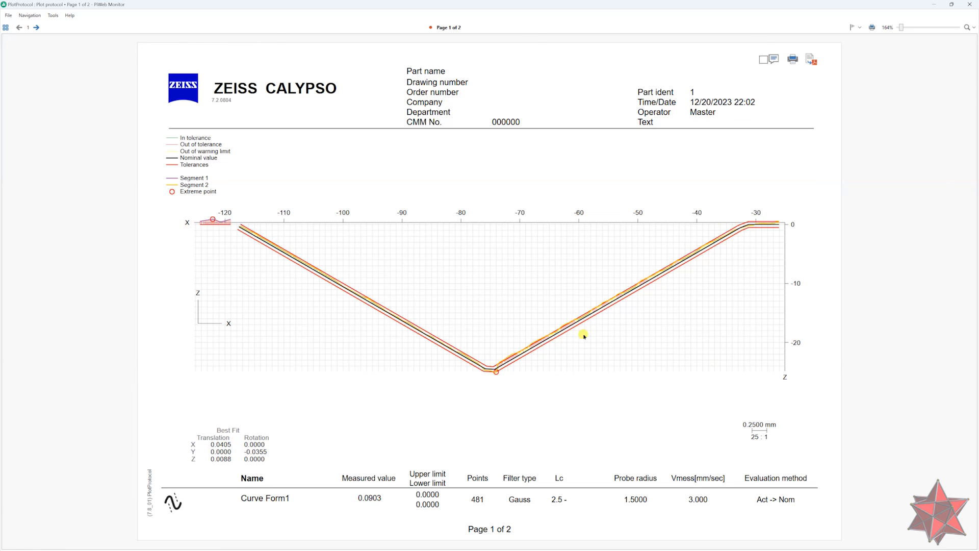
pyautogui.click(36, 28)
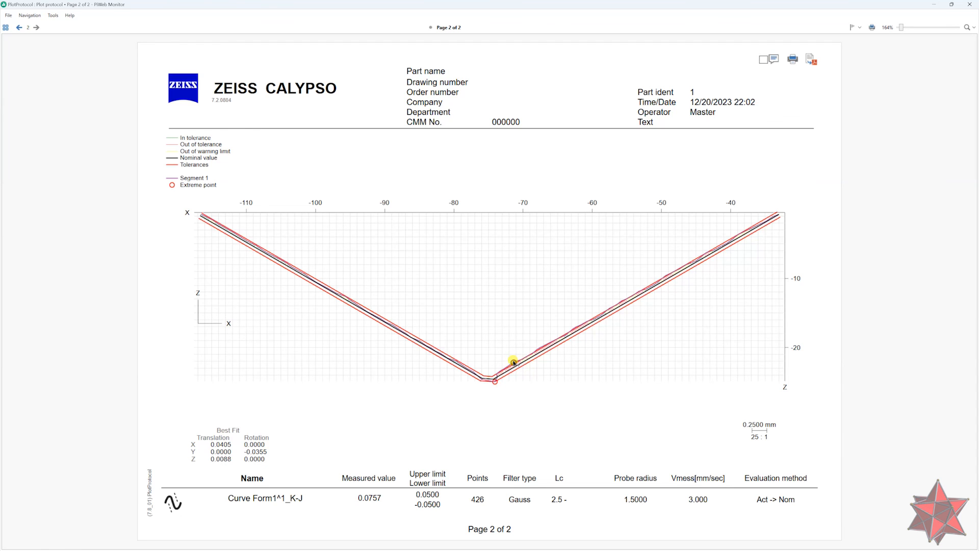
pyautogui.moveTo(514, 362)
pyautogui.moveTo(513, 362); pyautogui.dragTo(488, 282)
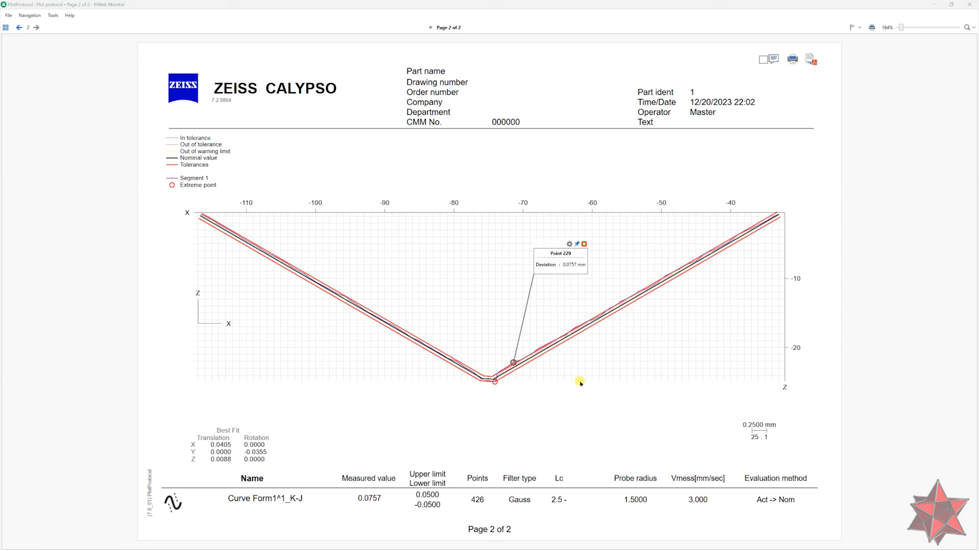
pyautogui.moveTo(574, 264); pyautogui.dragTo(529, 325)
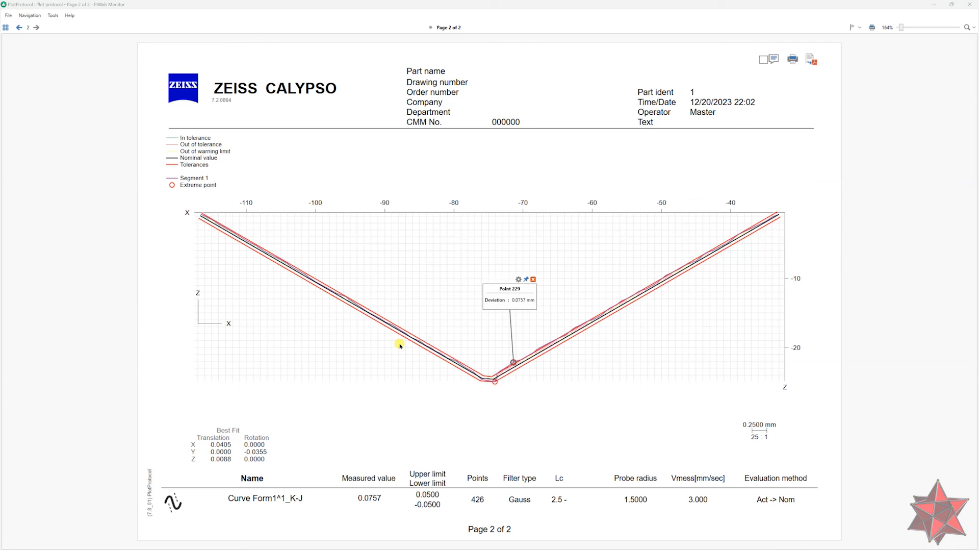
pyautogui.moveTo(515, 289); pyautogui.dragTo(584, 280)
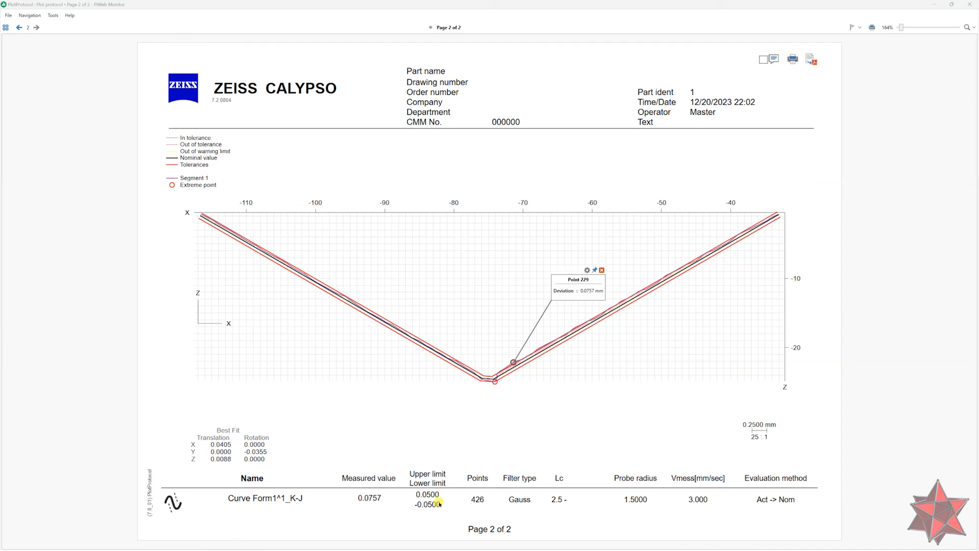